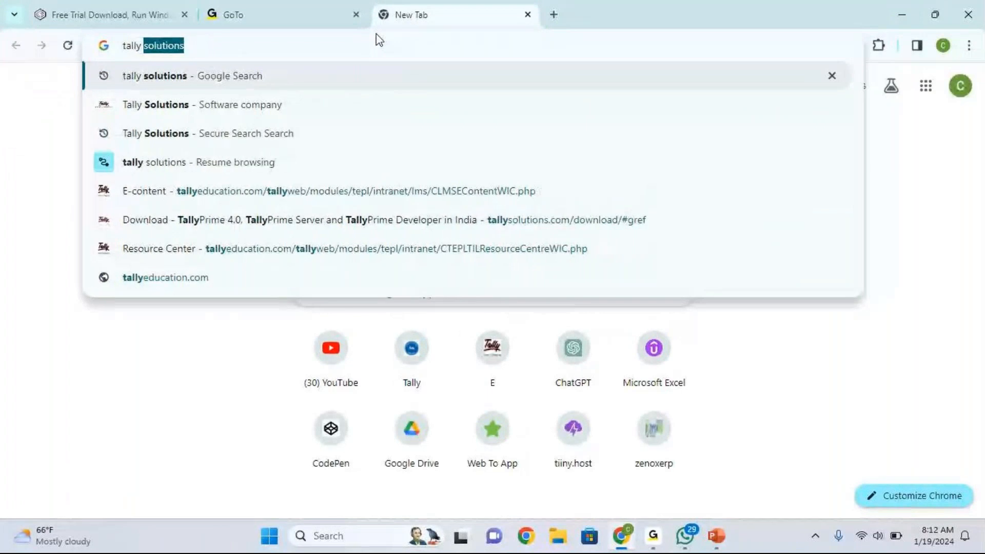
- Search Google for 'tally solutions' and open the Tally Solutions Download sitelink
{"action": "key", "text": "Return"}
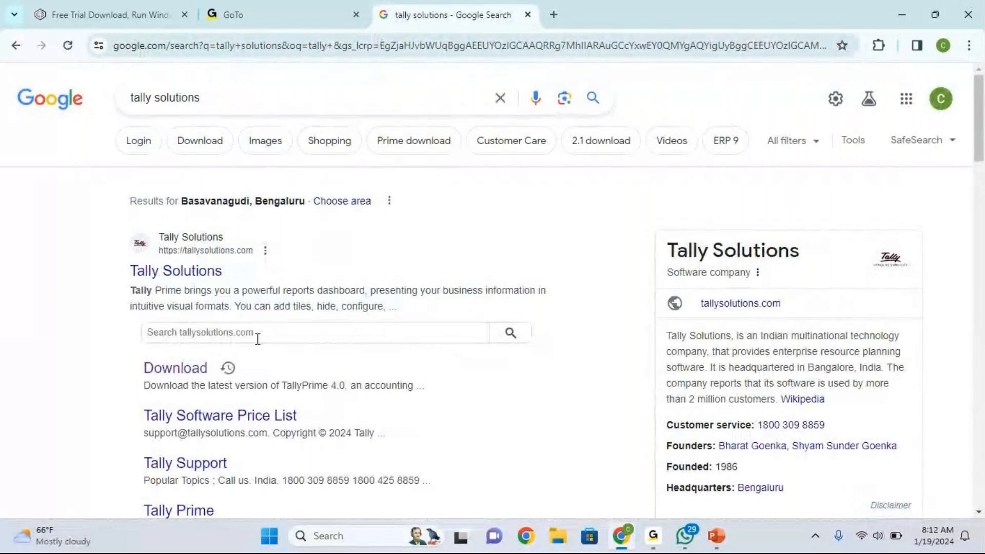
{"action": "left_click", "coordinate": [173, 369]}
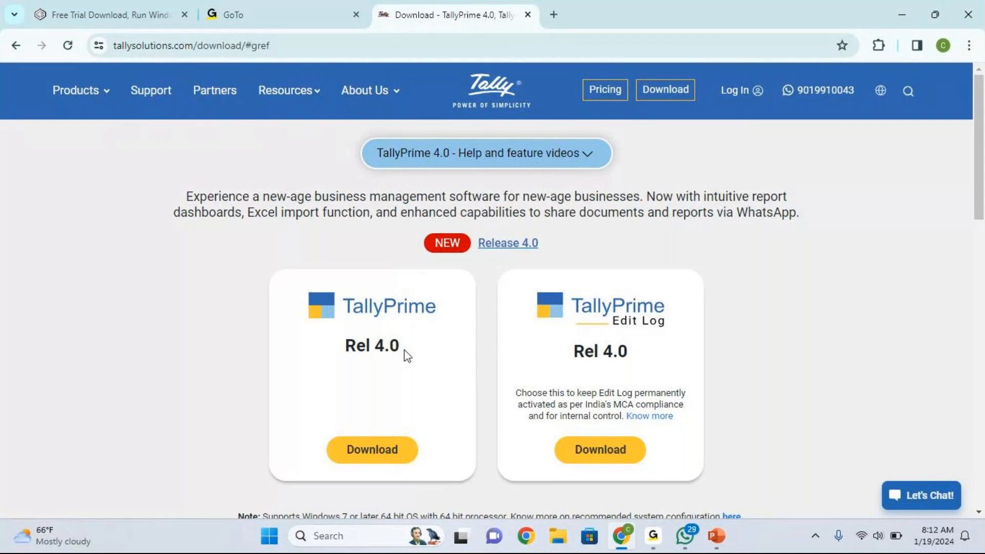
- Download the TallyPrime Rel 4.0 installer and run setup (3).exe from Chrome's downloads list
{"action": "left_click", "coordinate": [386, 455]}
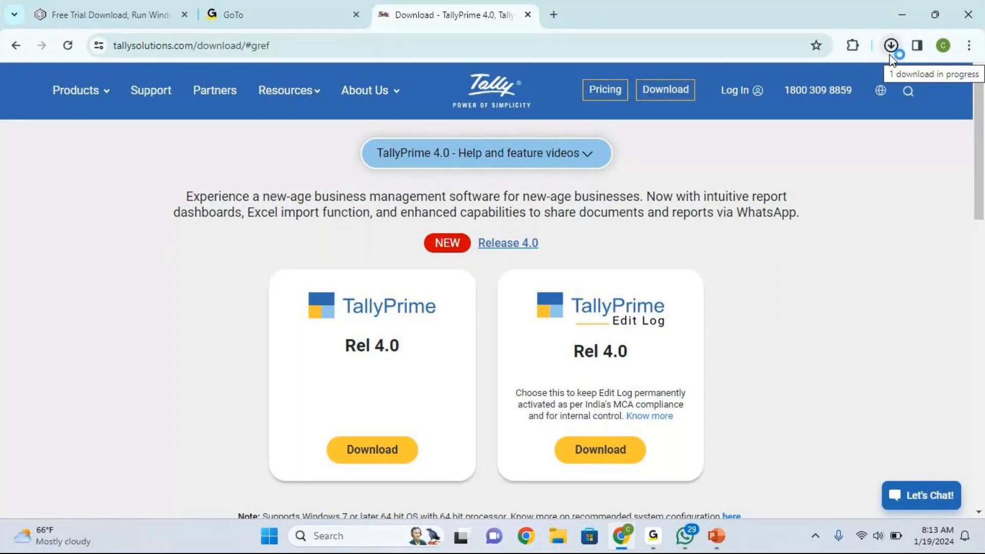
{"action": "left_click", "coordinate": [890, 58]}
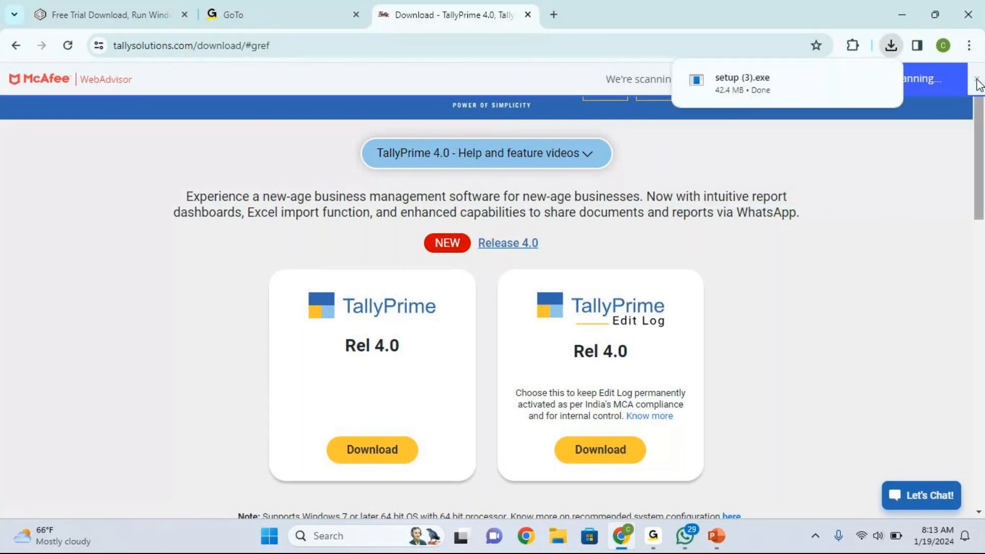
{"action": "left_click", "coordinate": [890, 46]}
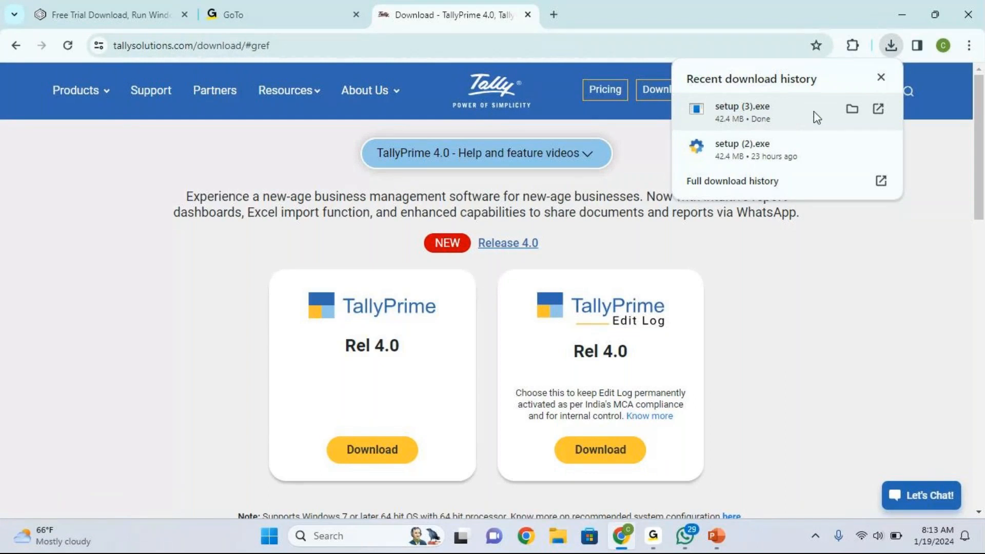
{"action": "left_click", "coordinate": [752, 110]}
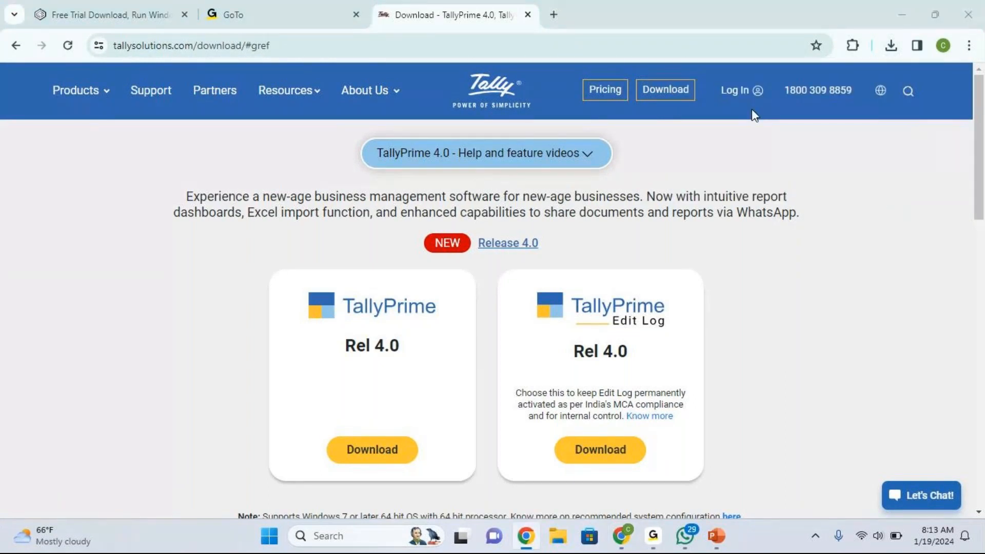
- Run setup (3).exe again from the downloads bubble to bring up TallyPrime Setup Manager
{"action": "left_click", "coordinate": [891, 46]}
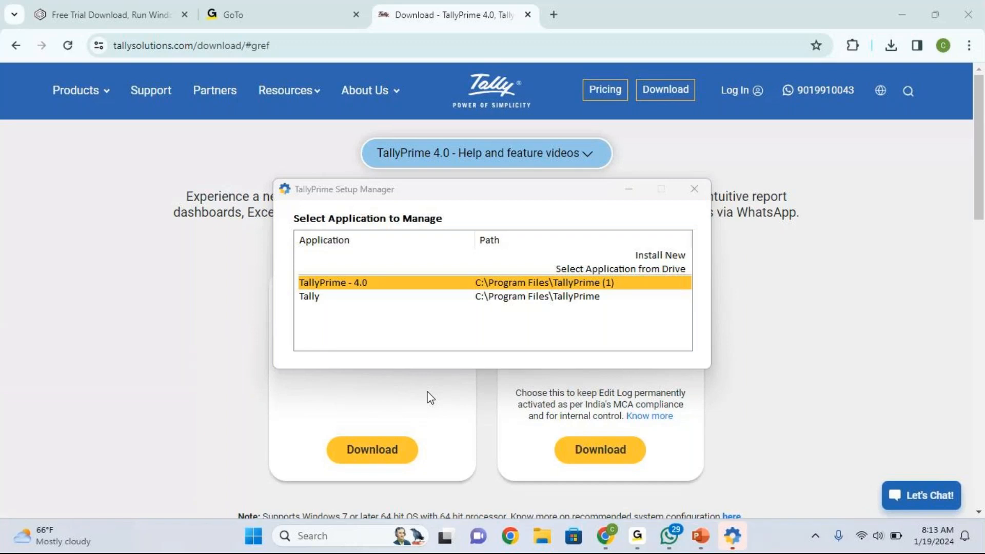
- Choose Install New for TallyPrime 4.0, then close Setup Manager, confirming with Yes
{"action": "left_click", "coordinate": [649, 256]}
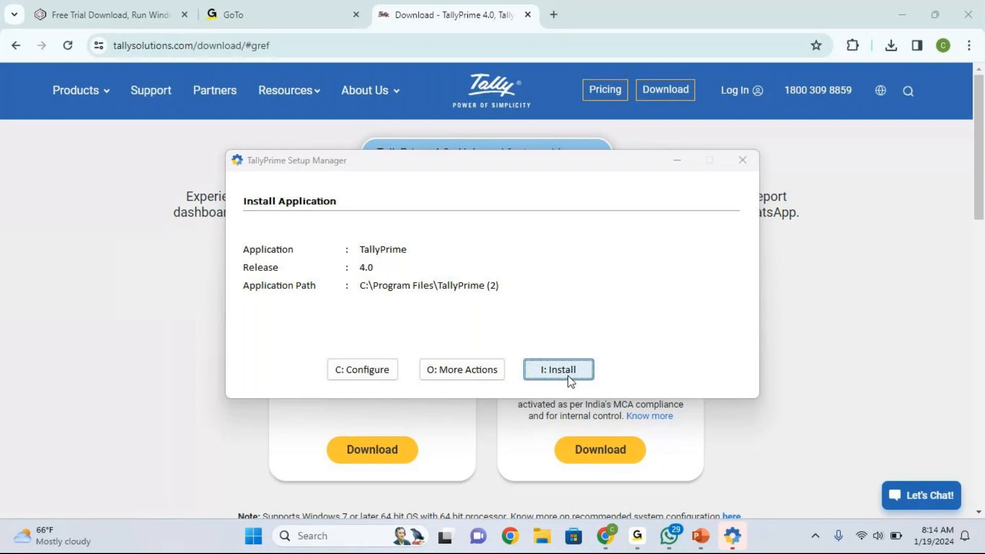
{"action": "left_click", "coordinate": [746, 159]}
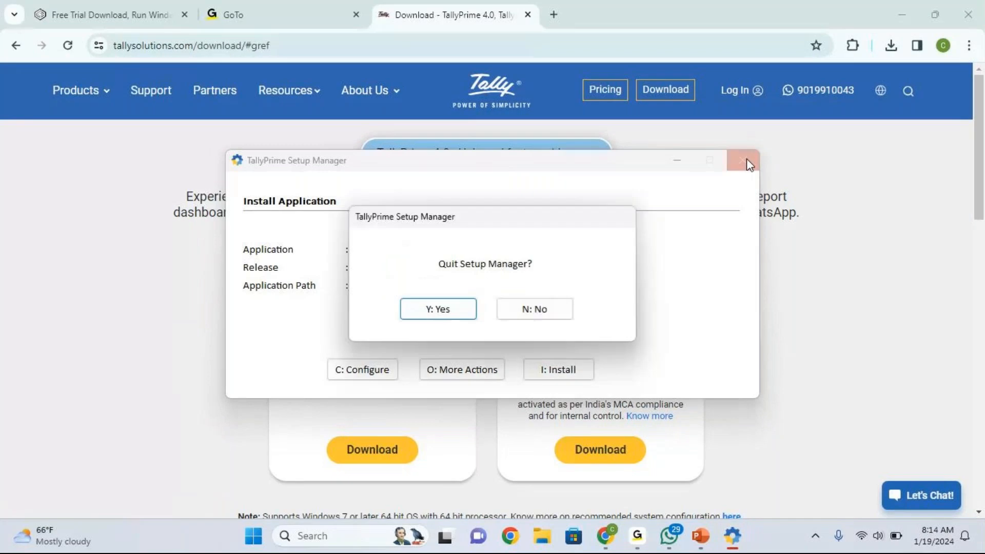
{"action": "left_click", "coordinate": [452, 307]}
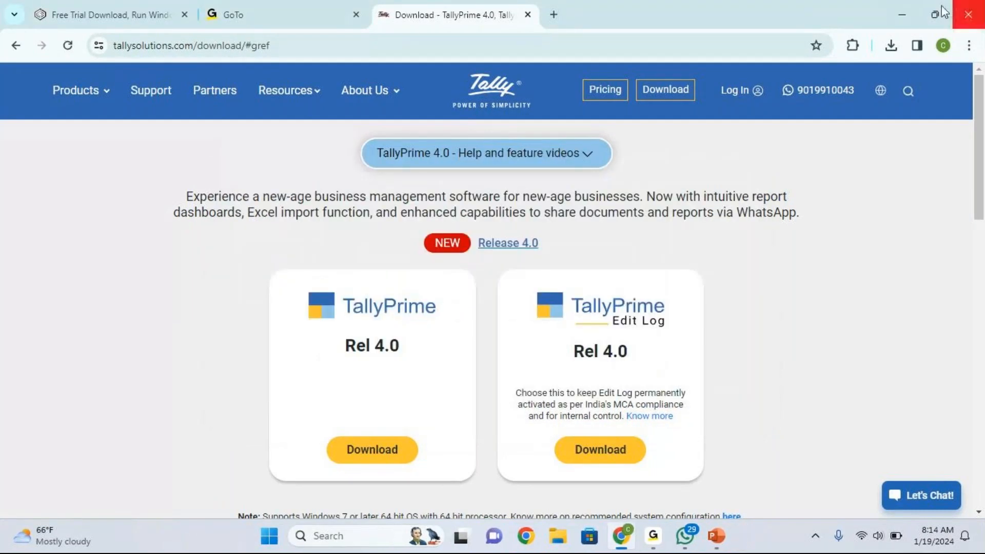
- Minimize Chrome and bring up the second GoTo window from the taskbar
{"action": "left_click", "coordinate": [906, 14]}
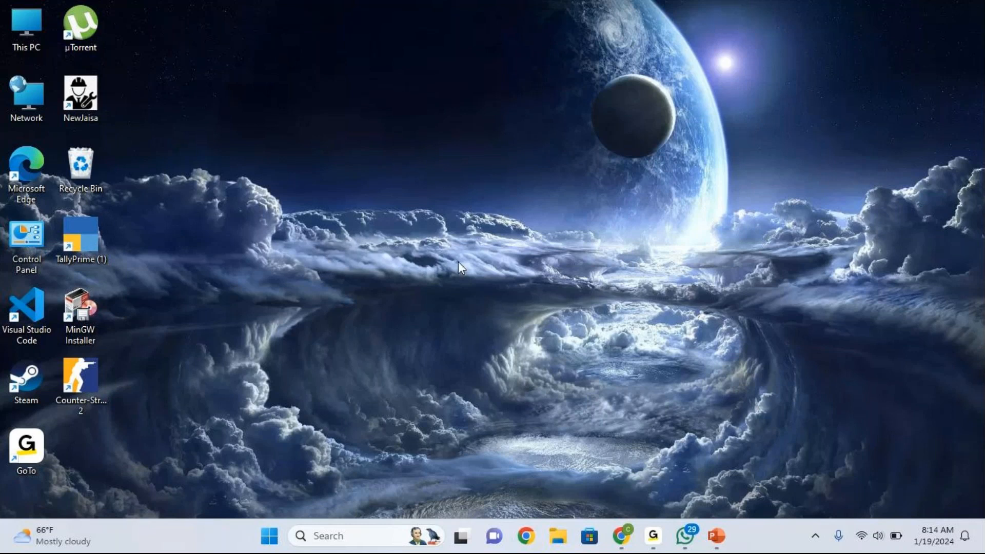
{"action": "mouse_move", "coordinate": [653, 535]}
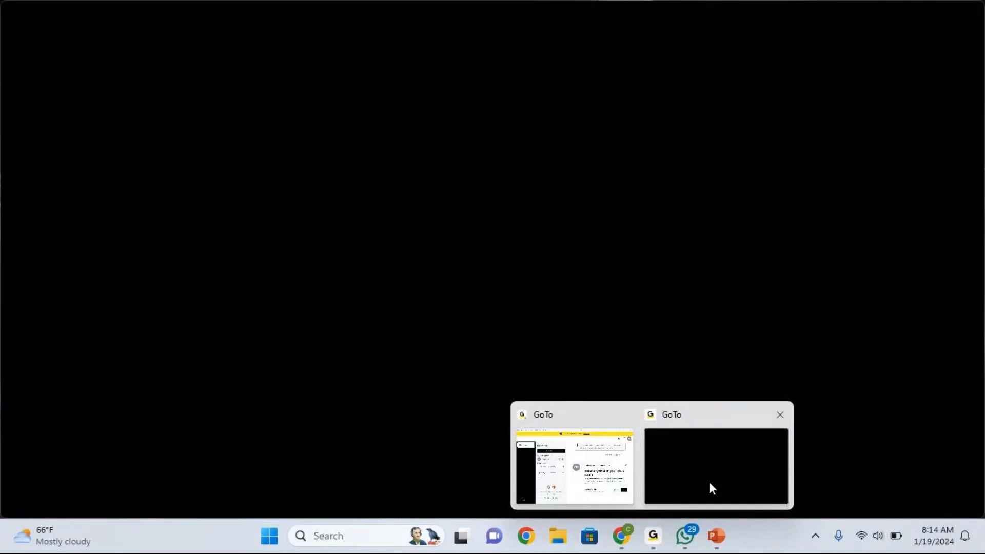
{"action": "left_click", "coordinate": [709, 482]}
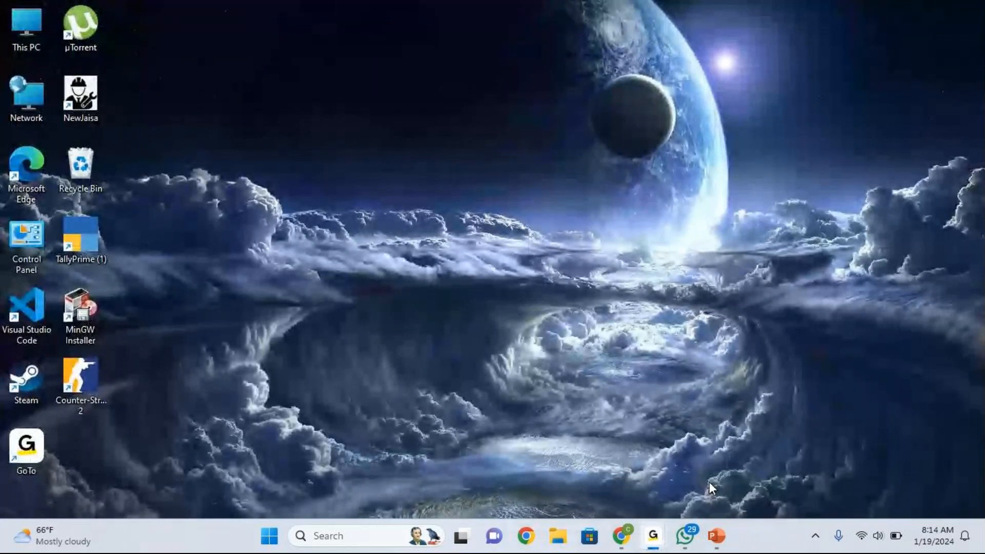
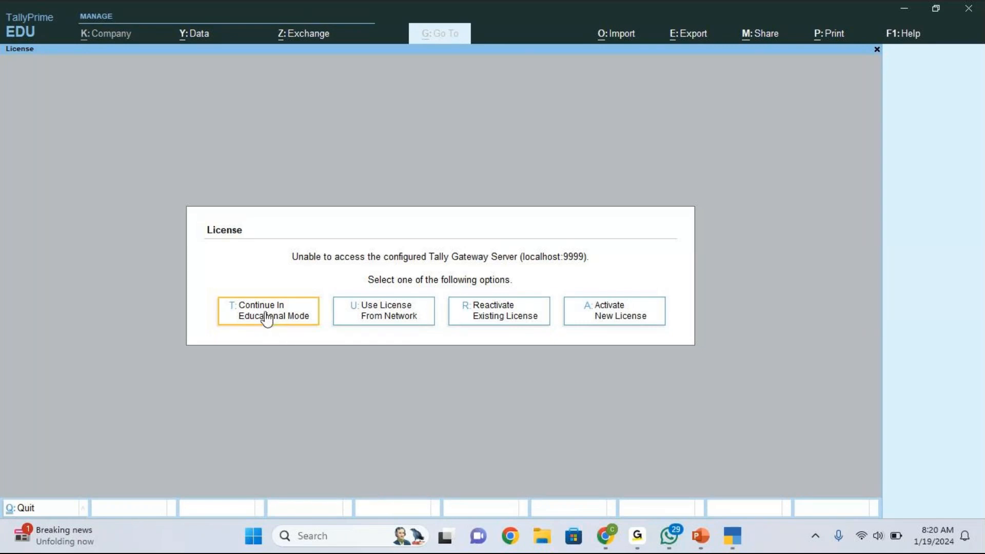
- Continue in educational mode and bring up the Select Company list of nine companies
{"action": "left_click", "coordinate": [266, 318]}
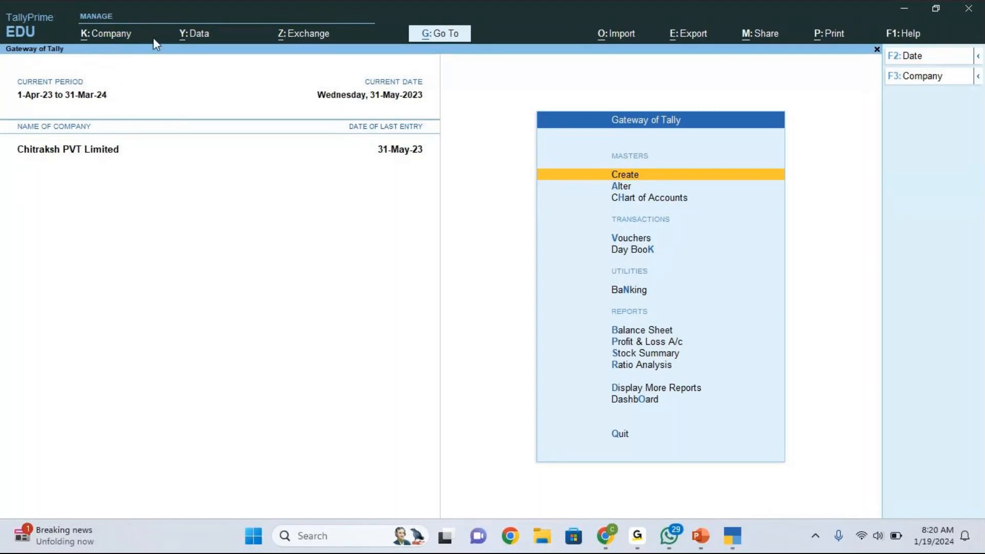
{"action": "left_click", "coordinate": [119, 35]}
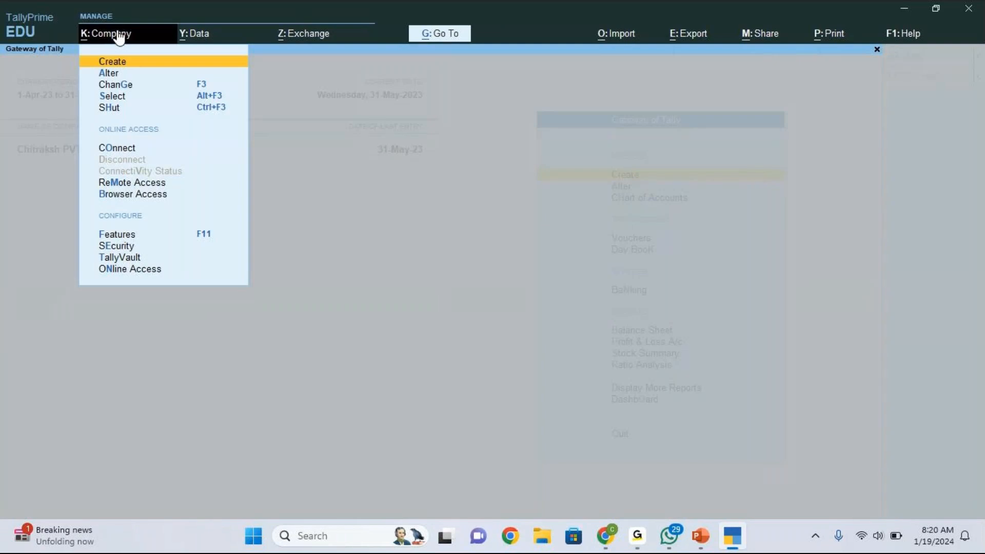
{"action": "key", "text": "Down"}
{"action": "key", "text": "Down"}
{"action": "key", "text": "Down"}
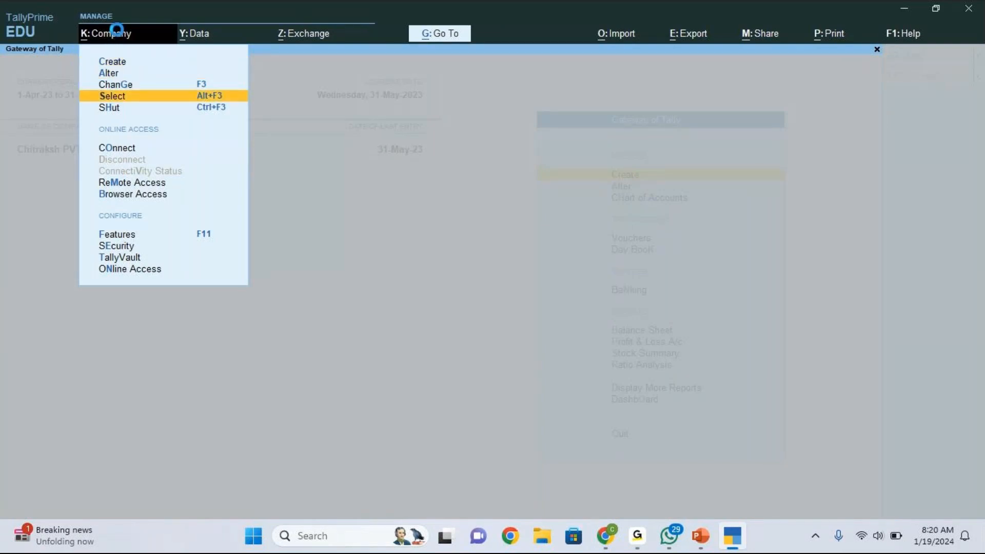
{"action": "key", "text": "Return"}
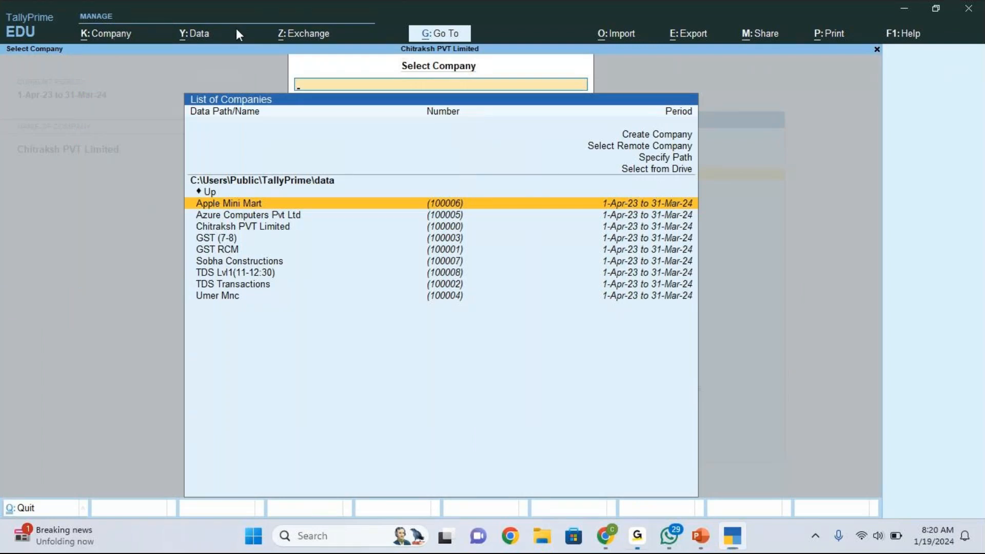
{"action": "left_click", "coordinate": [239, 98]}
{"action": "key", "text": "Up"}
{"action": "key", "text": "Up"}
{"action": "key", "text": "Up"}
{"action": "key", "text": "Up"}
{"action": "key", "text": "Up"}
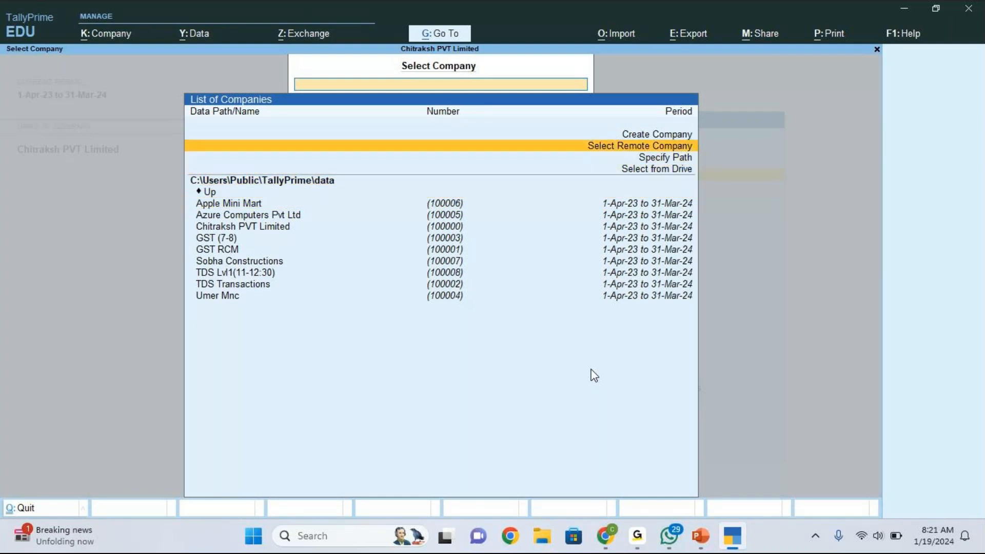
{"action": "key", "text": "Up"}
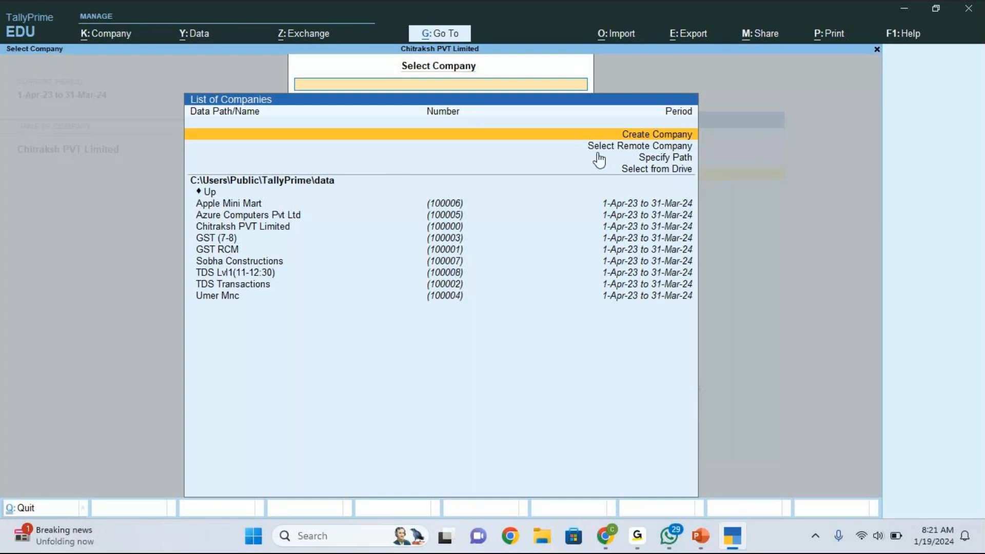
- Quit TallyPrime, confirming Yes, and relaunch it from the desktop shortcut
{"action": "left_click", "coordinate": [969, 10]}
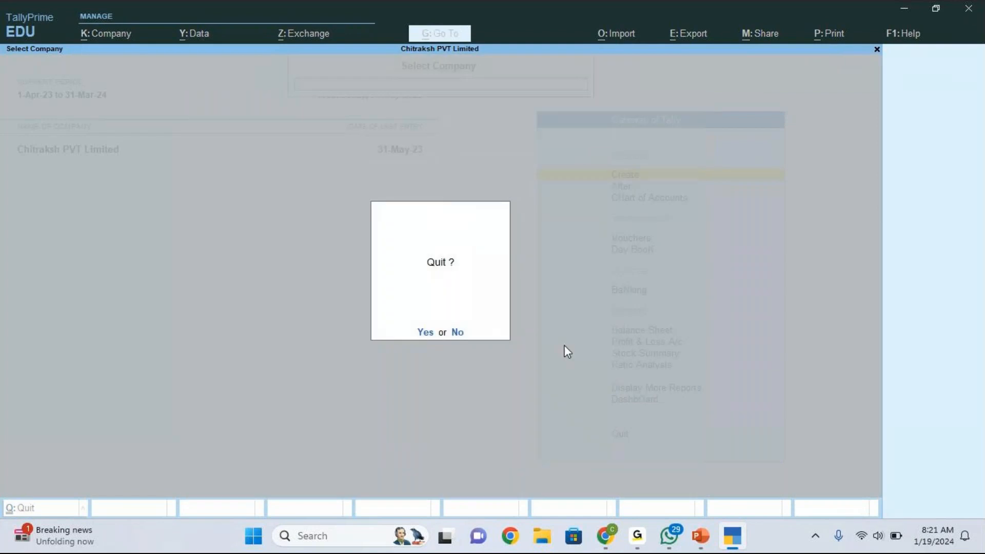
{"action": "left_click", "coordinate": [429, 333]}
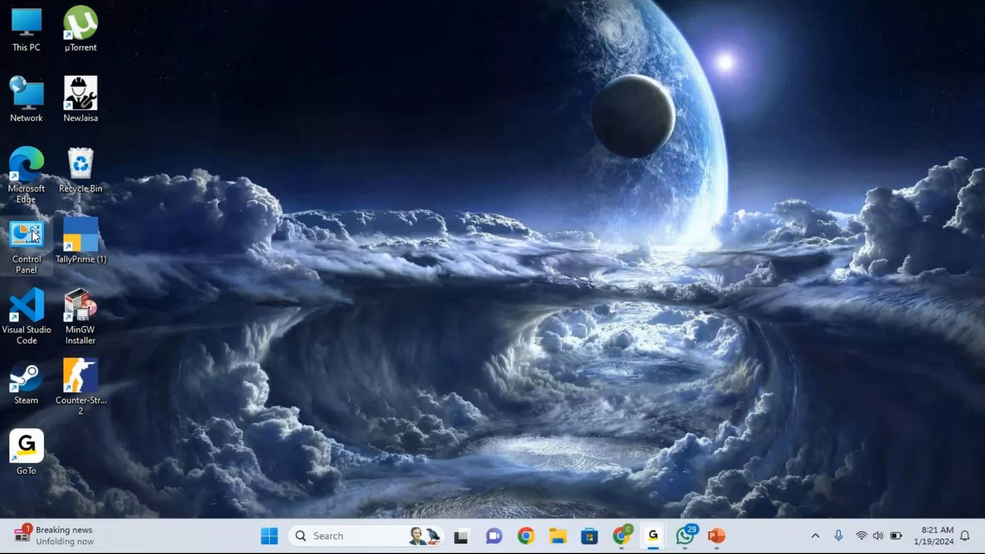
{"action": "double_click", "coordinate": [82, 232]}
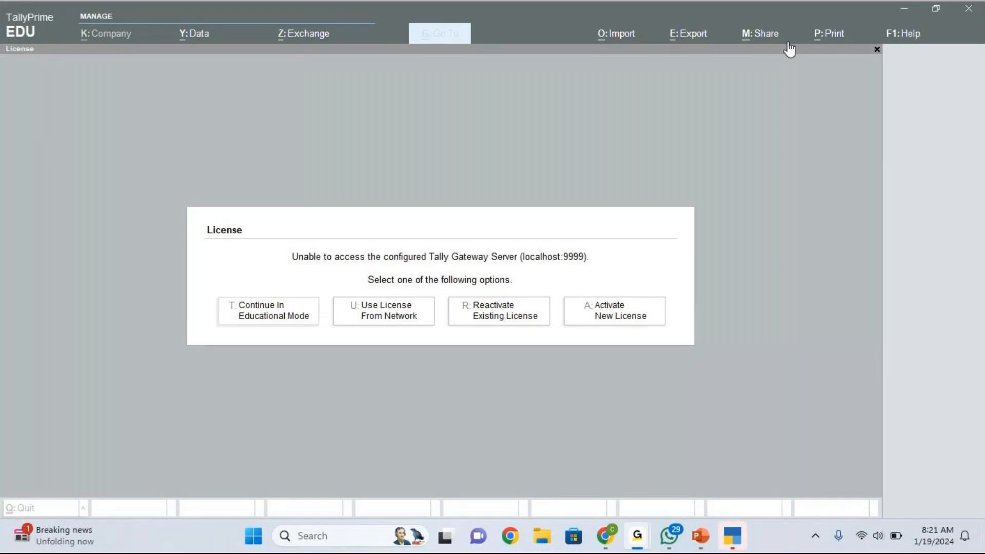
- Continue in Educational Mode to load Chitraksh PVT Limited at the Gateway of Tally
{"action": "left_click", "coordinate": [407, 241]}
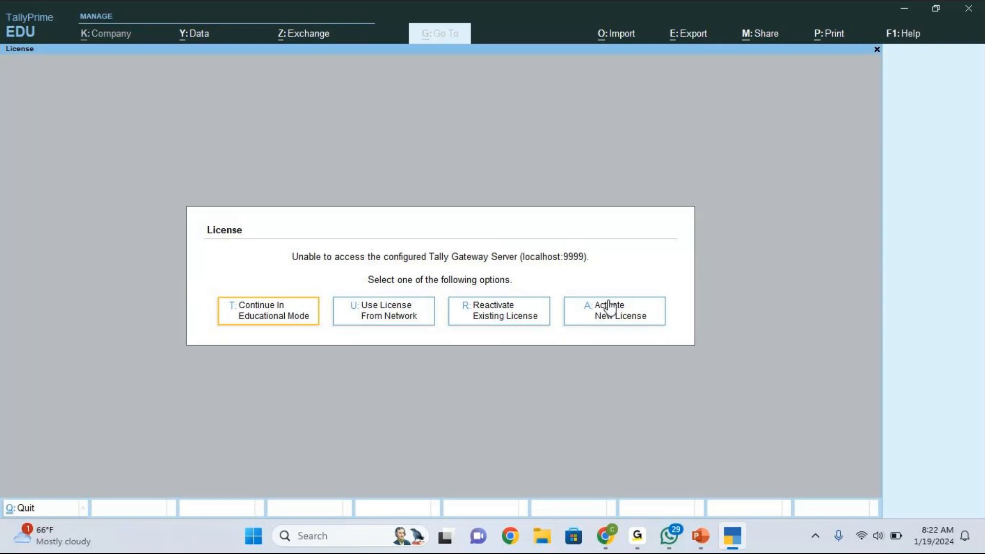
{"action": "left_click", "coordinate": [616, 16]}
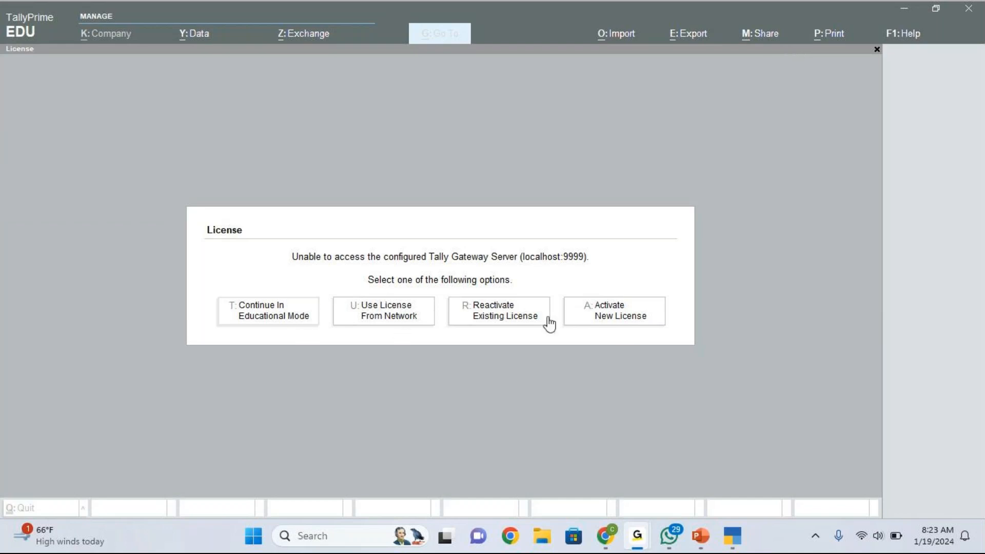
{"action": "left_click", "coordinate": [253, 317]}
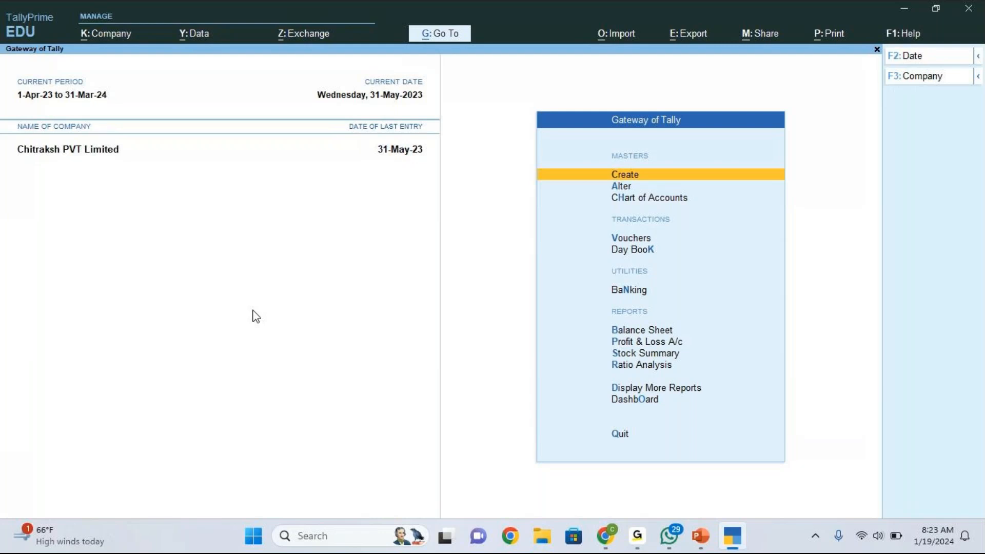
- Choose Create Company from the Company > Select list to start a blank company form
{"action": "key", "text": "alt+k"}
{"action": "key", "text": "Down"}
{"action": "key", "text": "Down"}
{"action": "key", "text": "Down"}
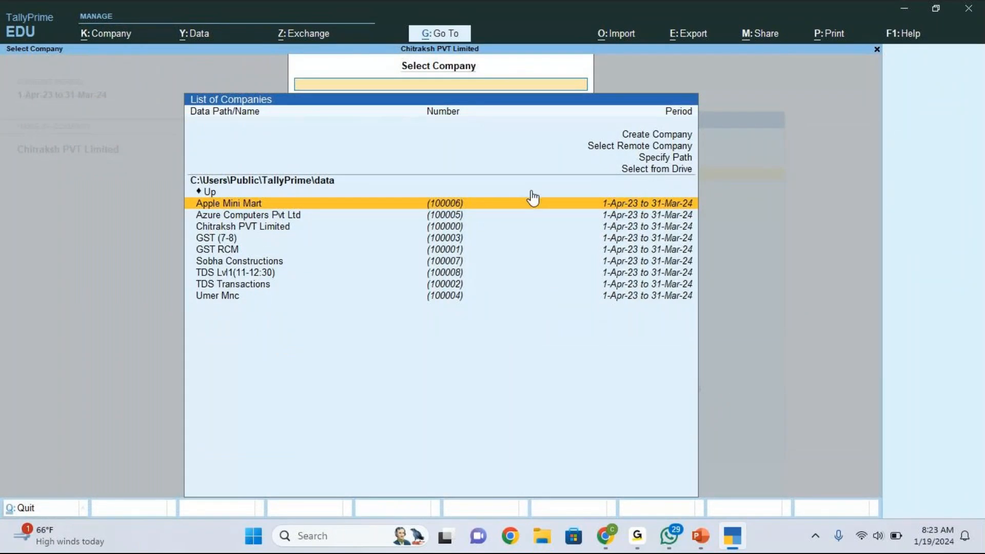
{"action": "key", "text": "Up"}
{"action": "key", "text": "Up"}
{"action": "key", "text": "Up"}
{"action": "key", "text": "Up"}
{"action": "key", "text": "Up"}
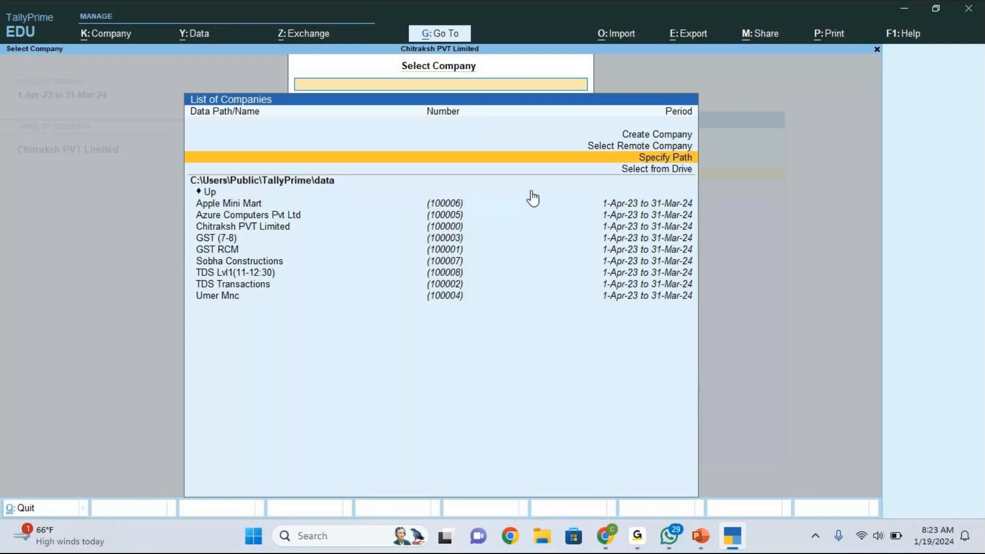
{"action": "left_click", "coordinate": [635, 136]}
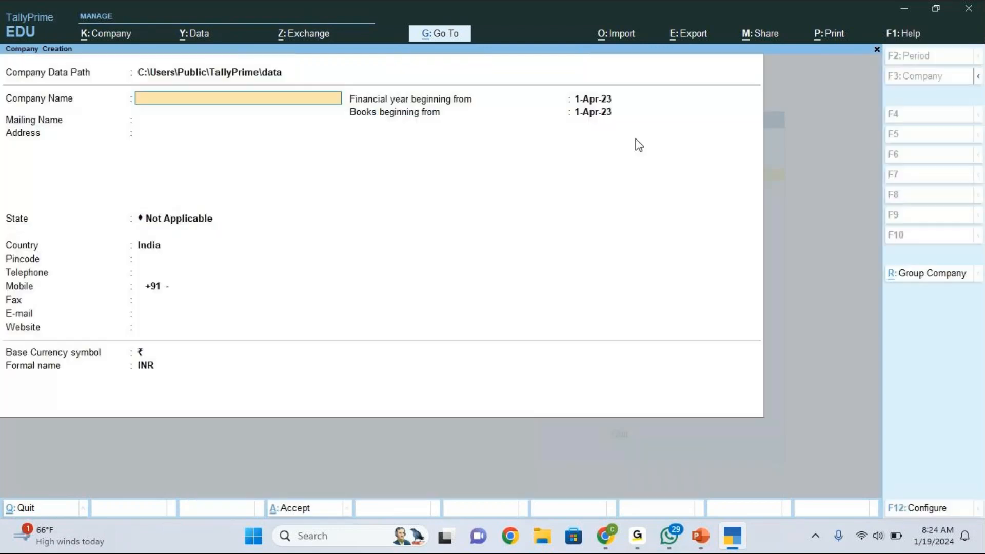
- Enter 'MCC Tally Prime' as the company name and keep it as the mailing name
{"action": "left_click", "coordinate": [548, 47]}
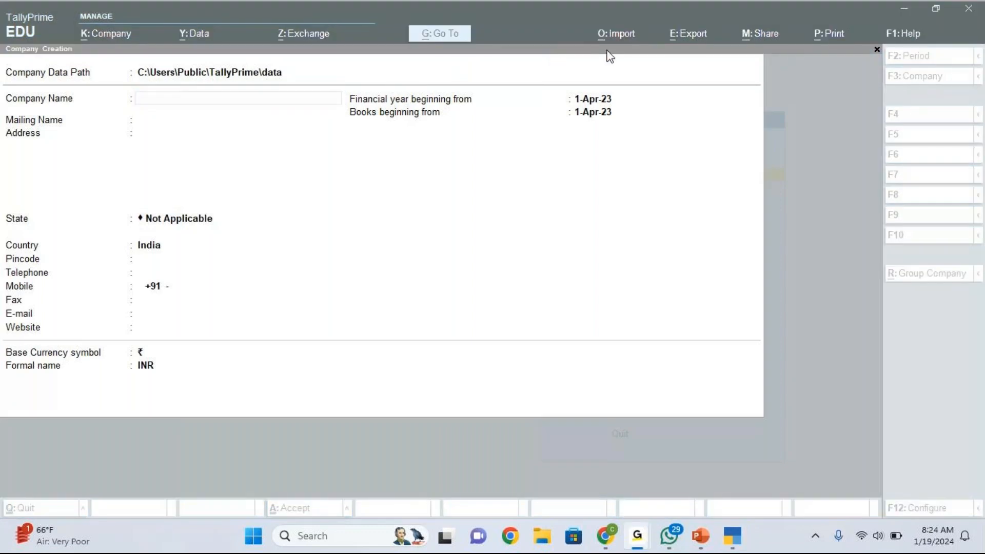
{"action": "left_click", "coordinate": [196, 99]}
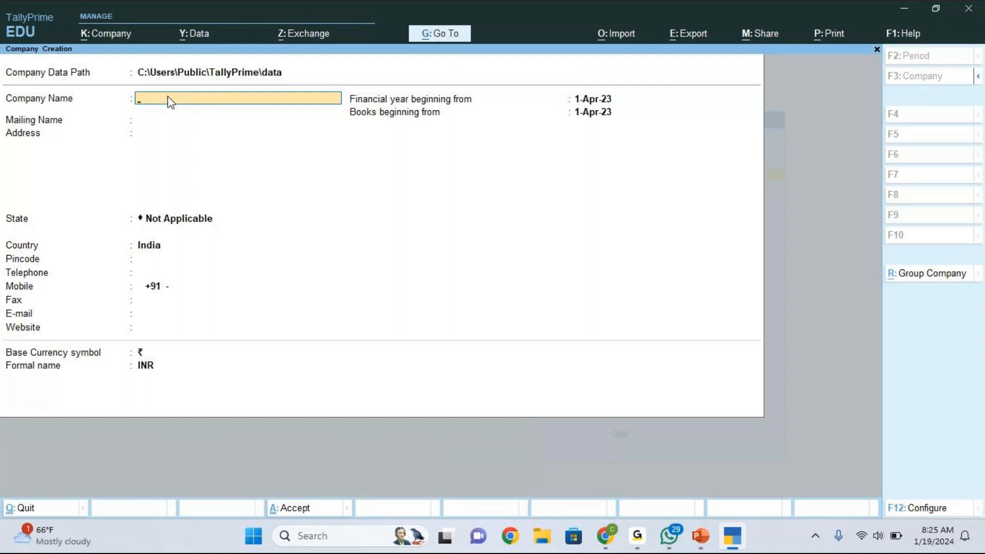
{"action": "type", "text": "MCC Tally Prime"}
{"action": "key", "text": "Return"}
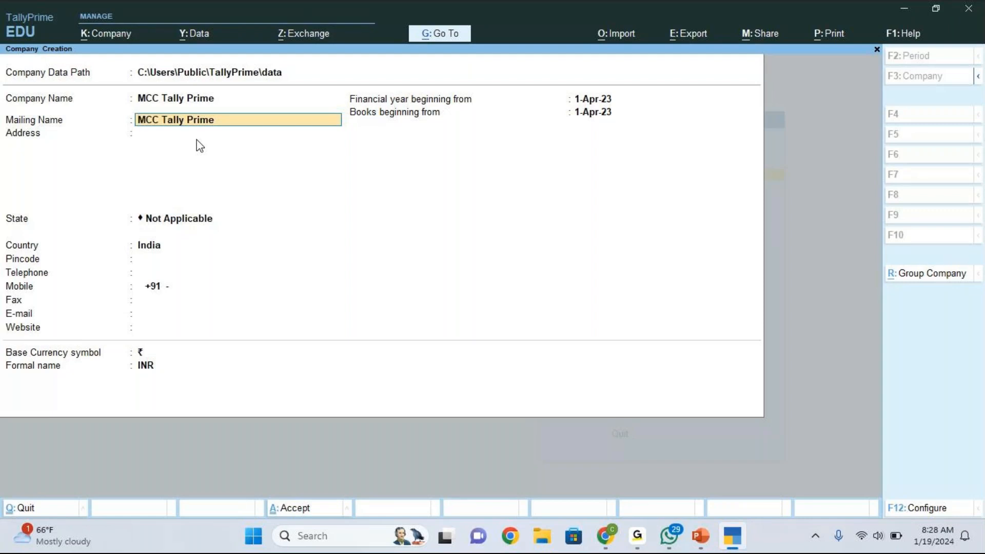
- Fill in the company's two address lines, locality then city, correcting a stray trailing letter
{"action": "key", "text": "Return"}
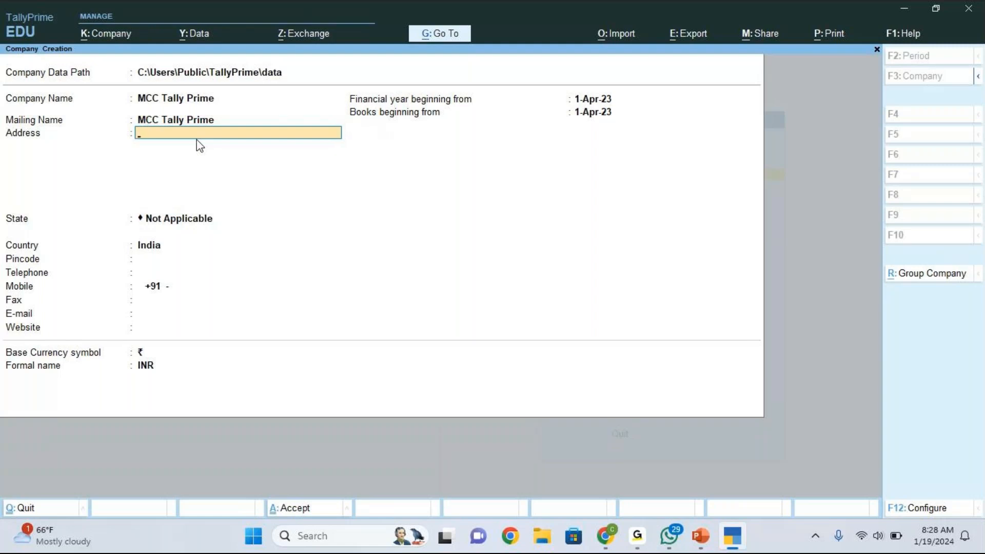
{"action": "type", "text": "Jayanagar"}
{"action": "key", "text": "Return"}
{"action": "type", "text": "Bengalurur"}
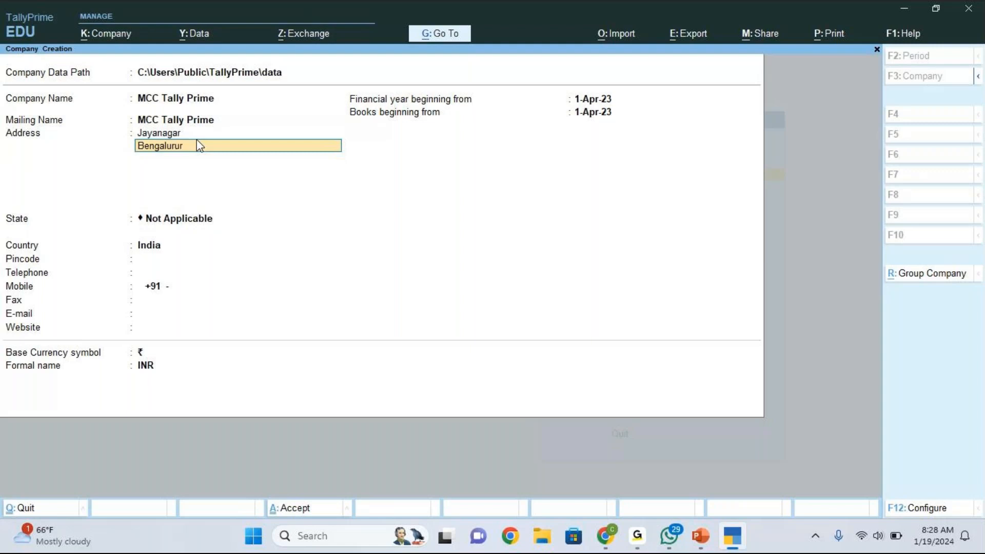
{"action": "key", "text": "BackSpace"}
{"action": "key", "text": "Return"}
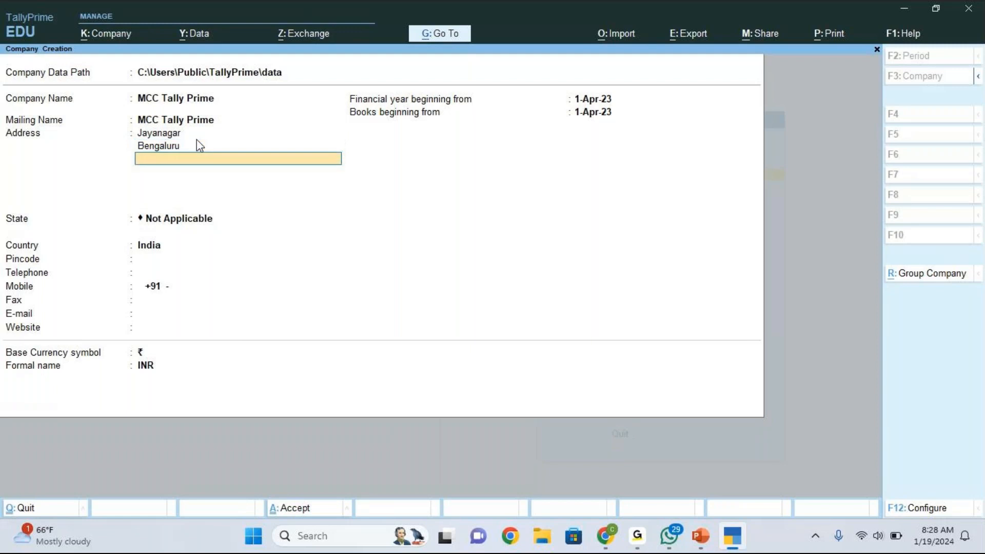
- Pick Karnataka from the List of States as the company's state
{"action": "key", "text": "Return"}
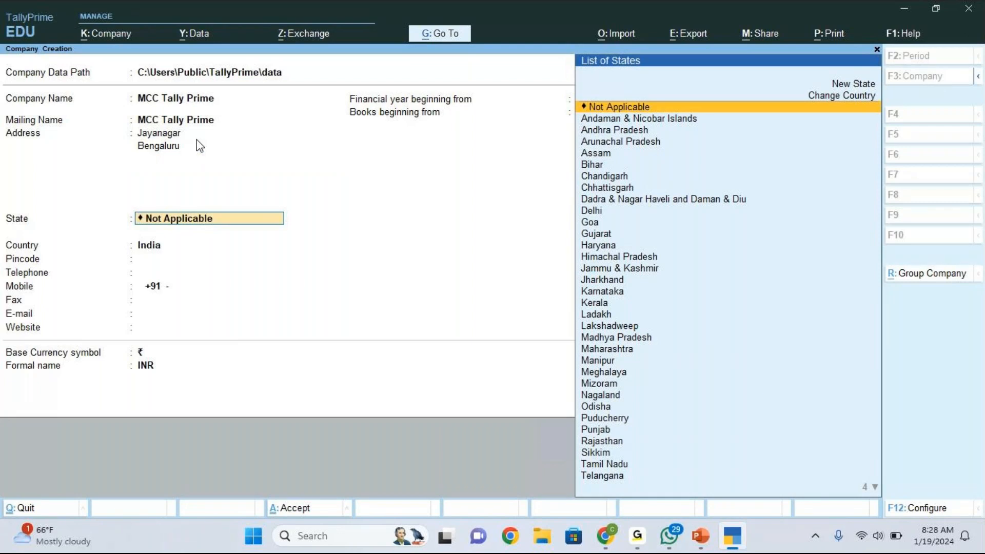
{"action": "key", "text": "Down"}
{"action": "key", "text": "Down"}
{"action": "key", "text": "Down"}
{"action": "key", "text": "Down"}
{"action": "key", "text": "Down"}
{"action": "key", "text": "Down"}
{"action": "key", "text": "Down"}
{"action": "key", "text": "Down"}
{"action": "key", "text": "Down"}
{"action": "key", "text": "Down"}
{"action": "key", "text": "Down"}
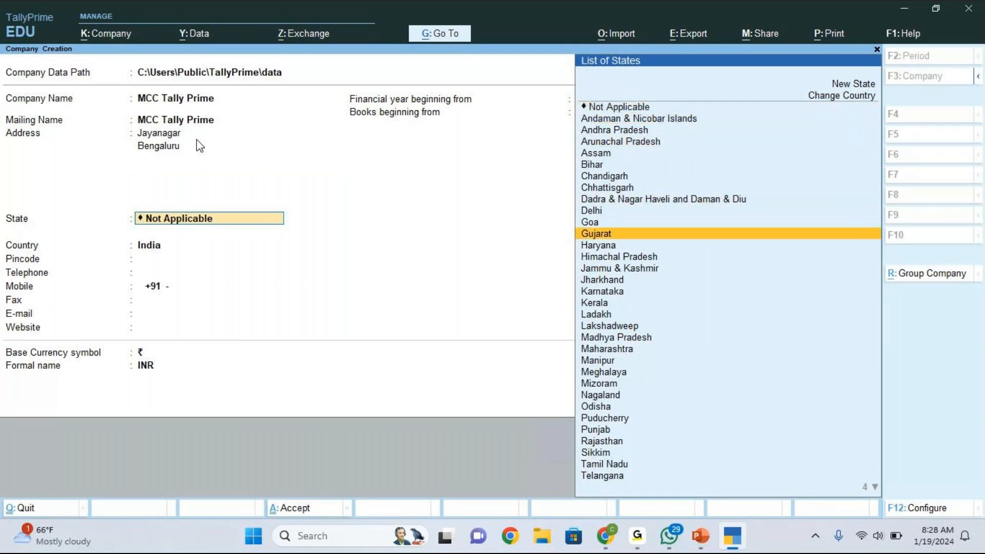
{"action": "key", "text": "Down"}
{"action": "key", "text": "Down"}
{"action": "key", "text": "Down"}
{"action": "key", "text": "Down"}
{"action": "key", "text": "Down"}
{"action": "key", "text": "Return"}
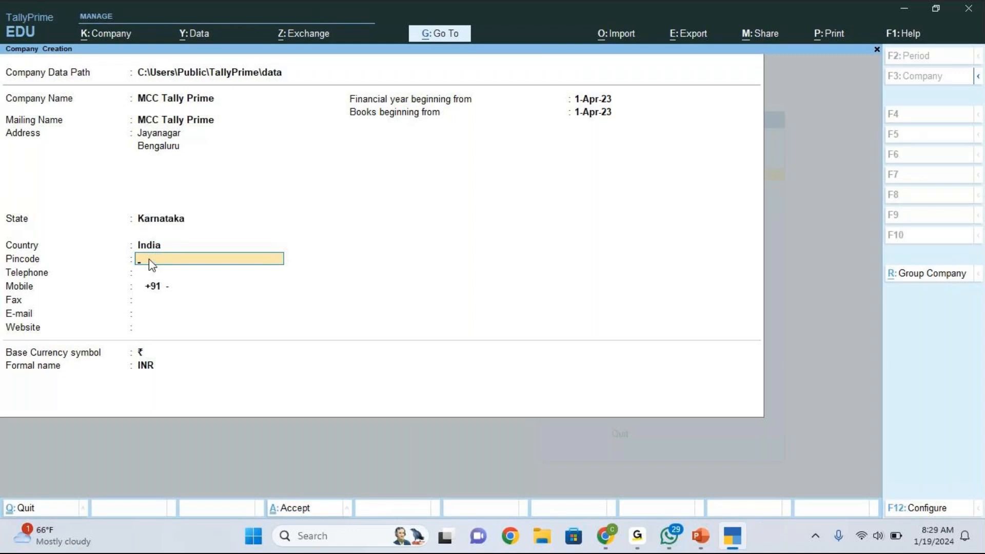
{"action": "key", "text": "Return"}
{"action": "key", "text": "Return"}
{"action": "key", "text": "Return"}
{"action": "key", "text": "Return"}
{"action": "key", "text": "Return"}
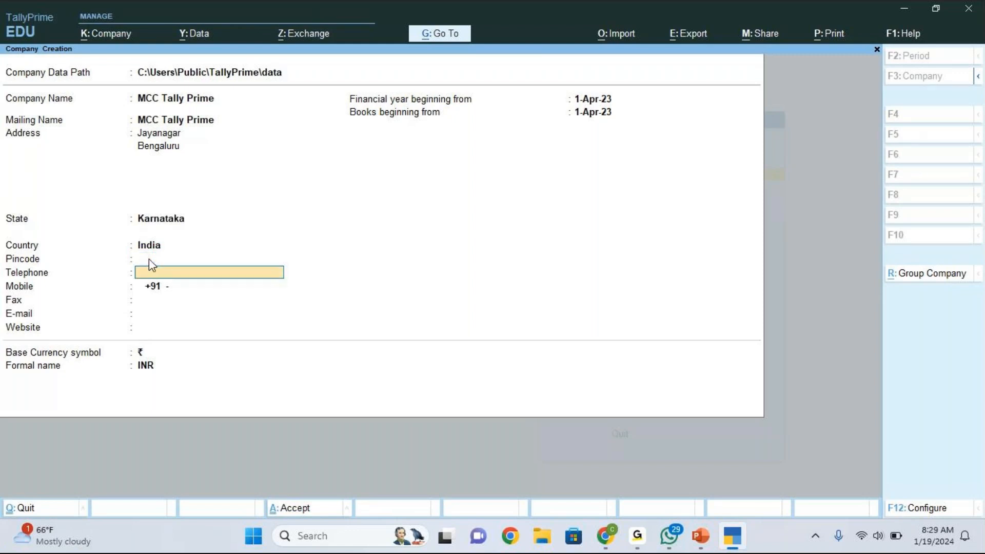
{"action": "key", "text": "Return"}
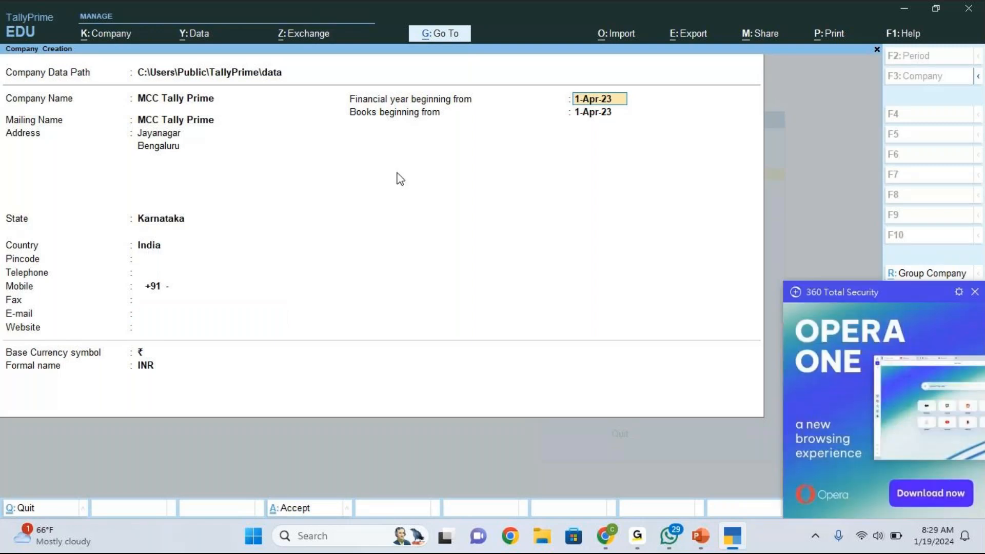
{"action": "left_click", "coordinate": [974, 293]}
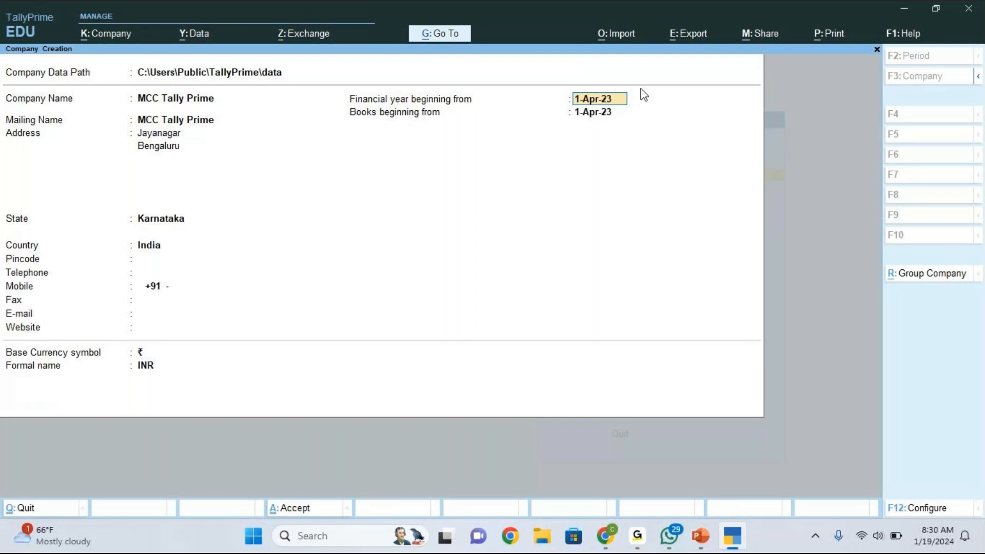
{"action": "key", "text": "Return"}
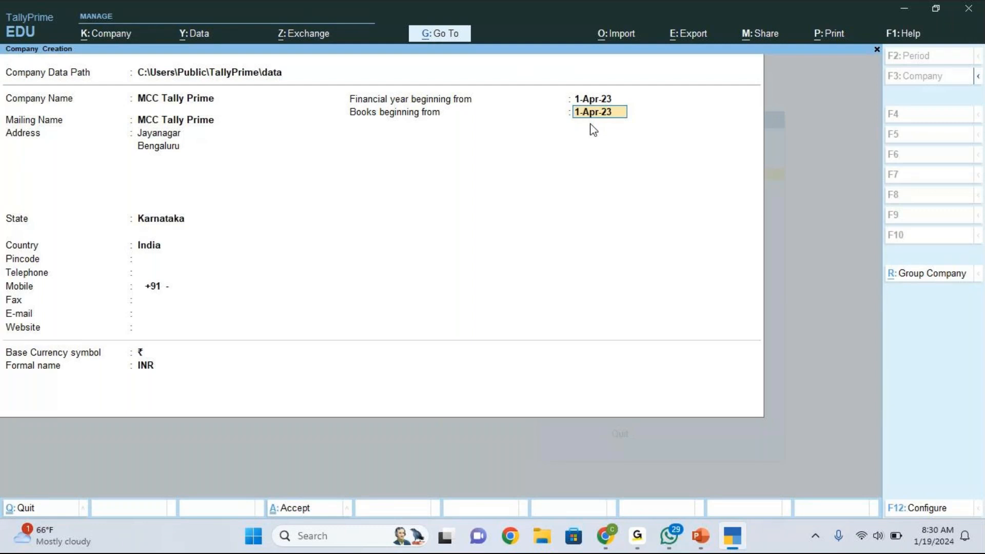
{"action": "left_click", "coordinate": [289, 15]}
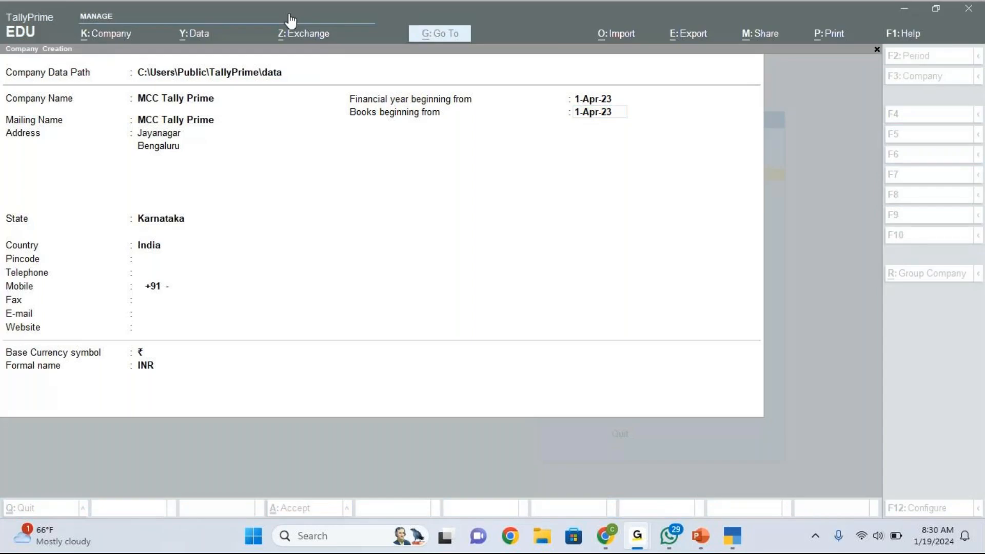
{"action": "left_click", "coordinate": [422, 130]}
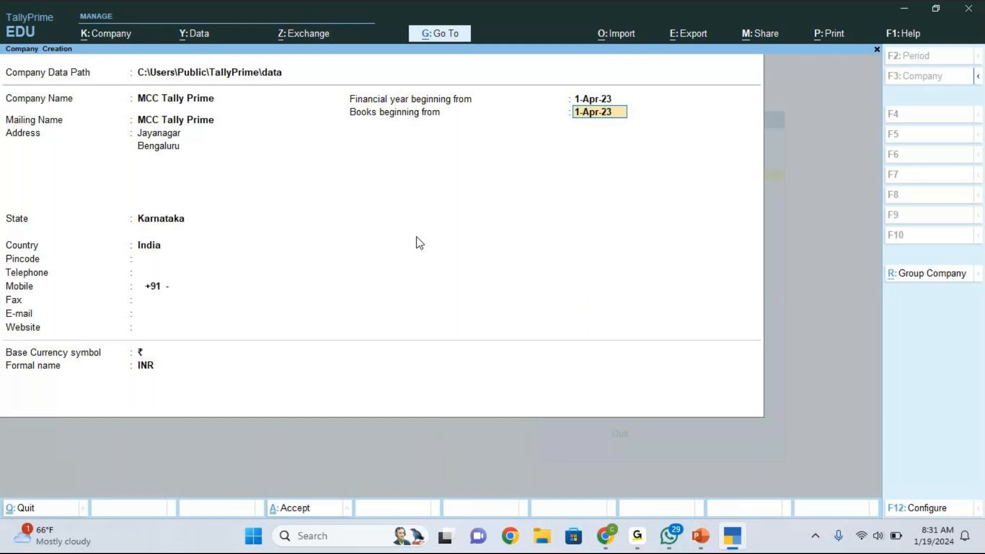
{"action": "key", "text": "Return"}
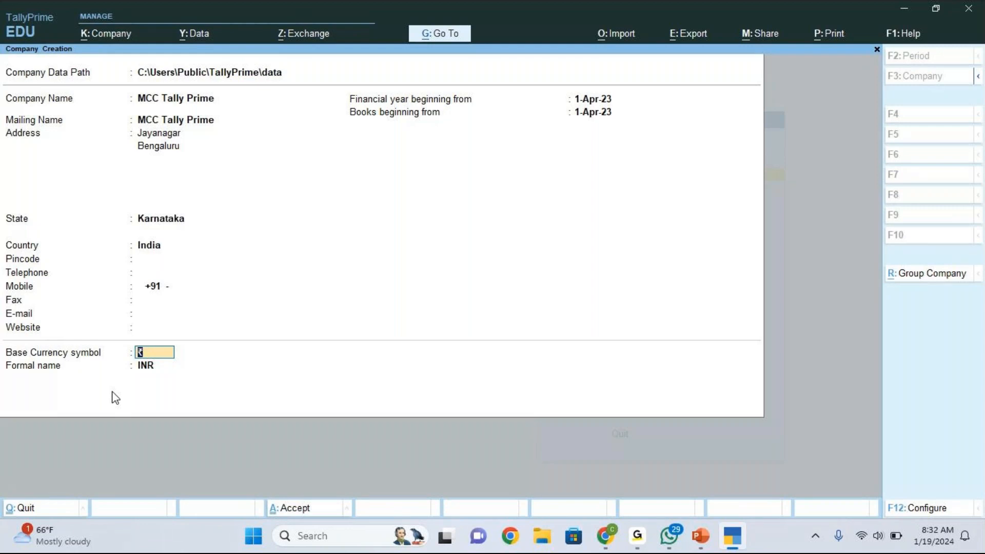
- Accept the completed form with Yes to create MCC Tally Prime
{"action": "key", "text": "Return"}
{"action": "key", "text": "Return"}
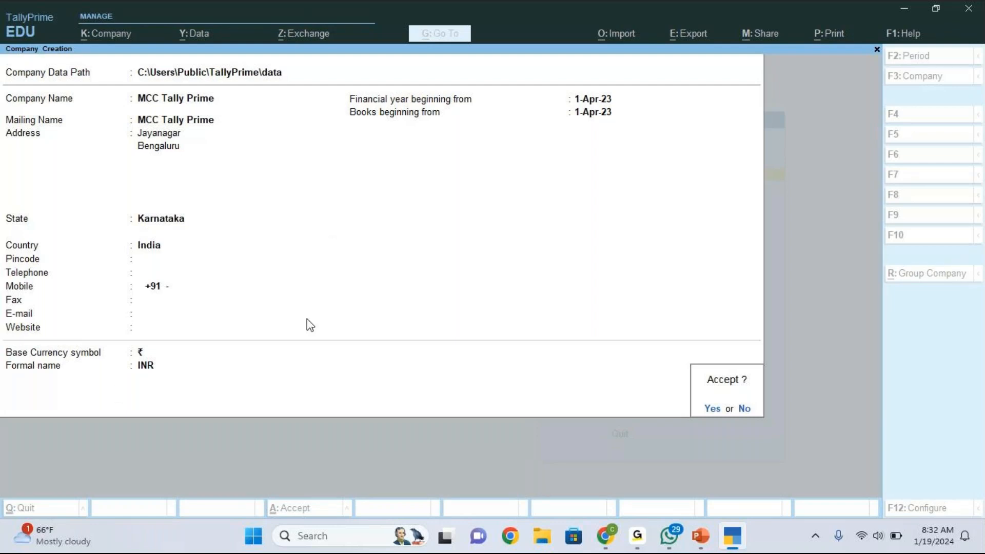
{"action": "left_click", "coordinate": [708, 418]}
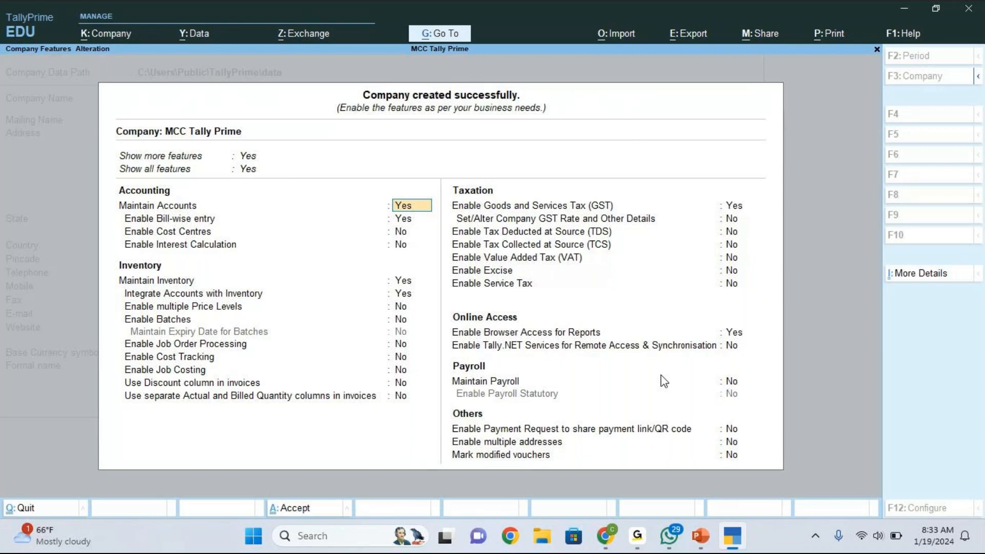
- Set Enable Goods and Services Tax (GST) to No and save the company features
{"action": "key", "text": "Down"}
{"action": "key", "text": "Down"}
{"action": "key", "text": "Down"}
{"action": "key", "text": "Down"}
{"action": "key", "text": "Down"}
{"action": "key", "text": "Down"}
{"action": "key", "text": "Down"}
{"action": "key", "text": "Down"}
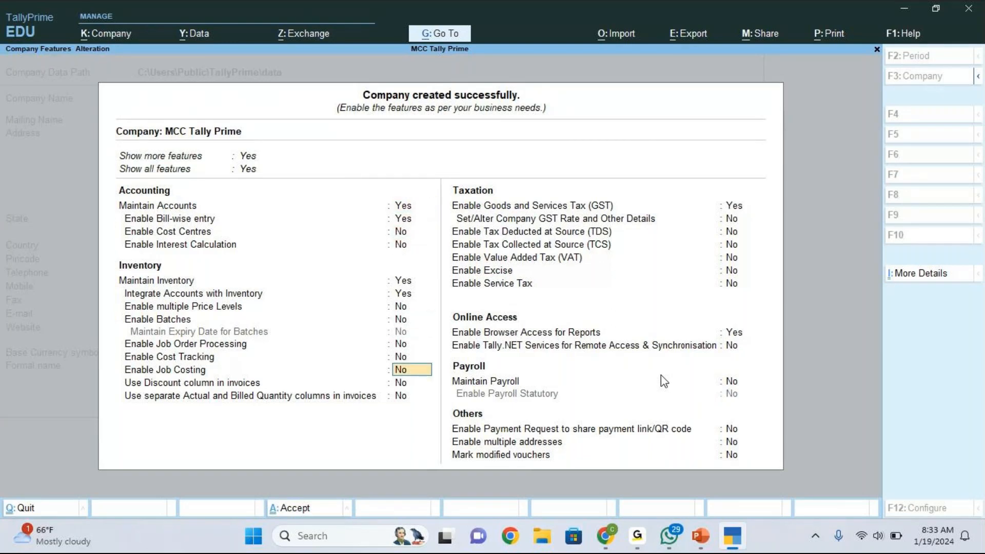
{"action": "key", "text": "Down"}
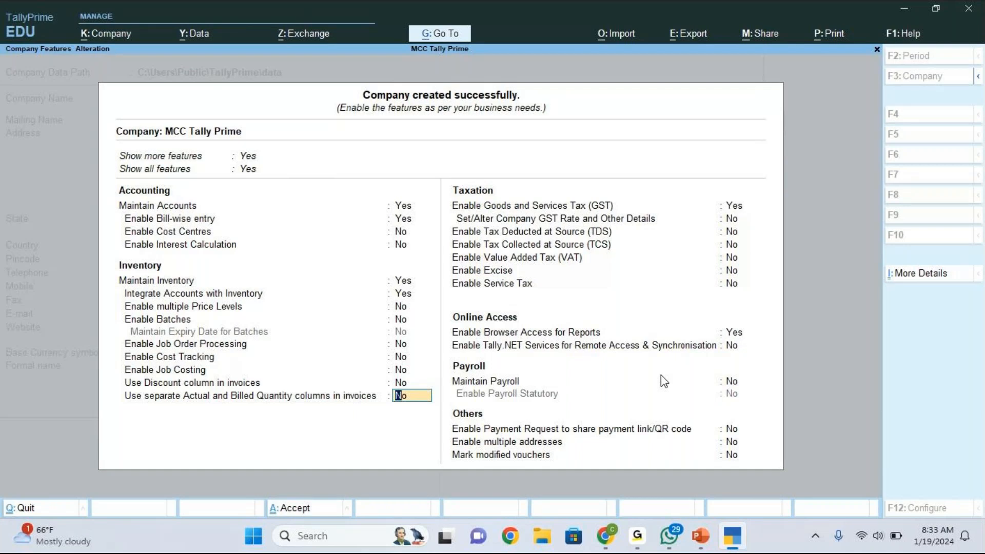
{"action": "key", "text": "Down"}
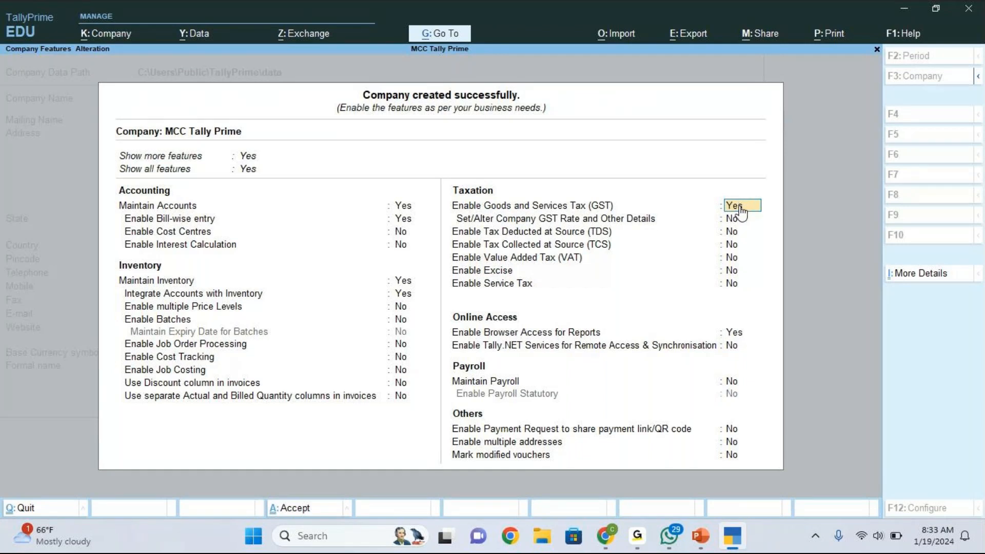
{"action": "type", "text": "no"}
{"action": "key", "text": "Return"}
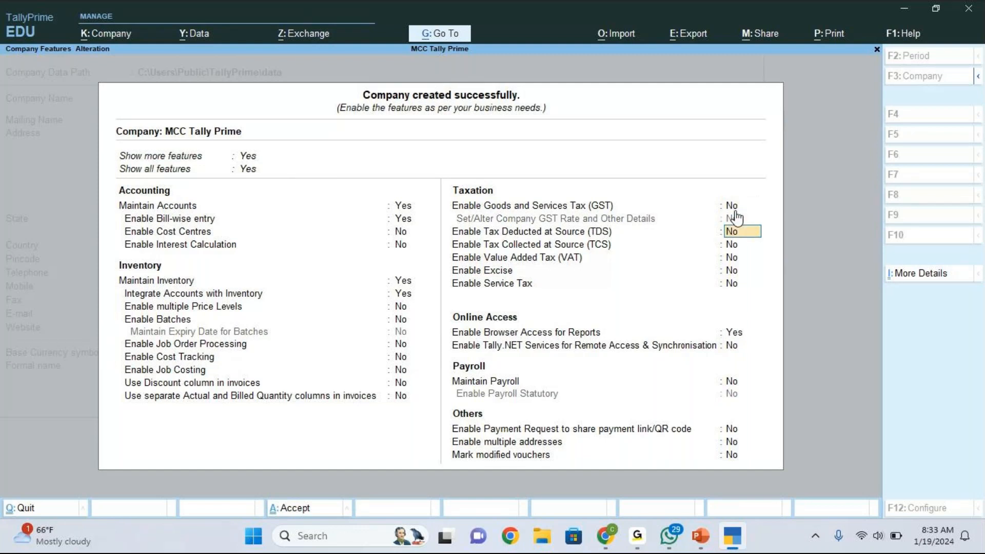
{"action": "key", "text": "Return"}
{"action": "key", "text": "Return"}
{"action": "key", "text": "Return"}
{"action": "key", "text": "Return"}
{"action": "key", "text": "Return"}
{"action": "key", "text": "Return"}
{"action": "key", "text": "Return"}
{"action": "key", "text": "Return"}
{"action": "key", "text": "Return"}
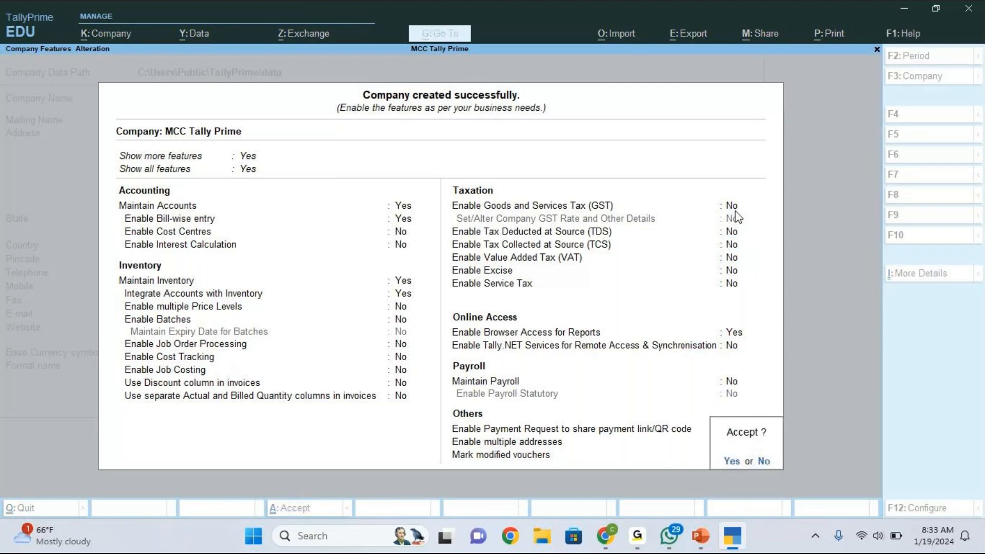
{"action": "key", "text": "Return"}
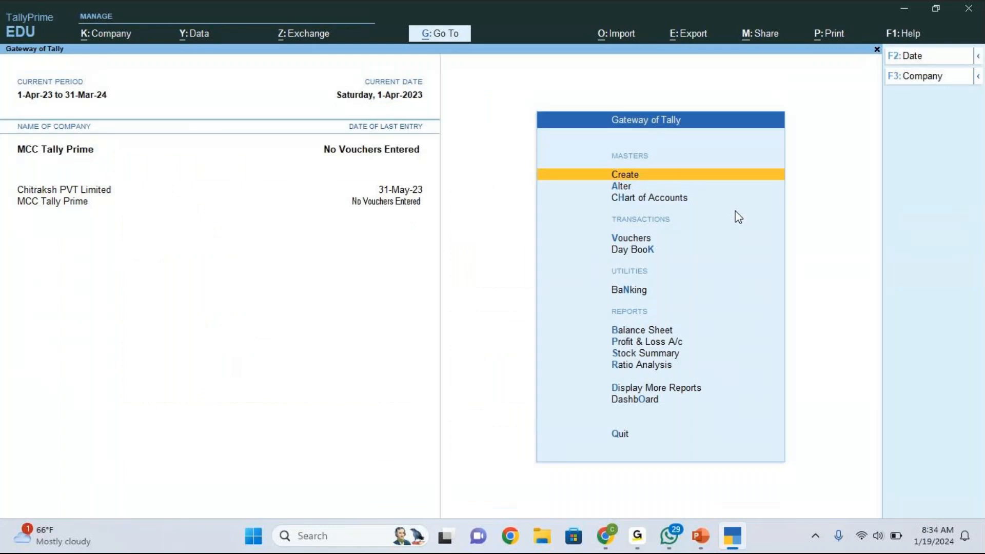
- Shut Chitraksh PVT Limited from the Ctrl+F3 Shut Company list
{"action": "key", "text": "ctrl+F3"}
{"action": "key", "text": "Up"}
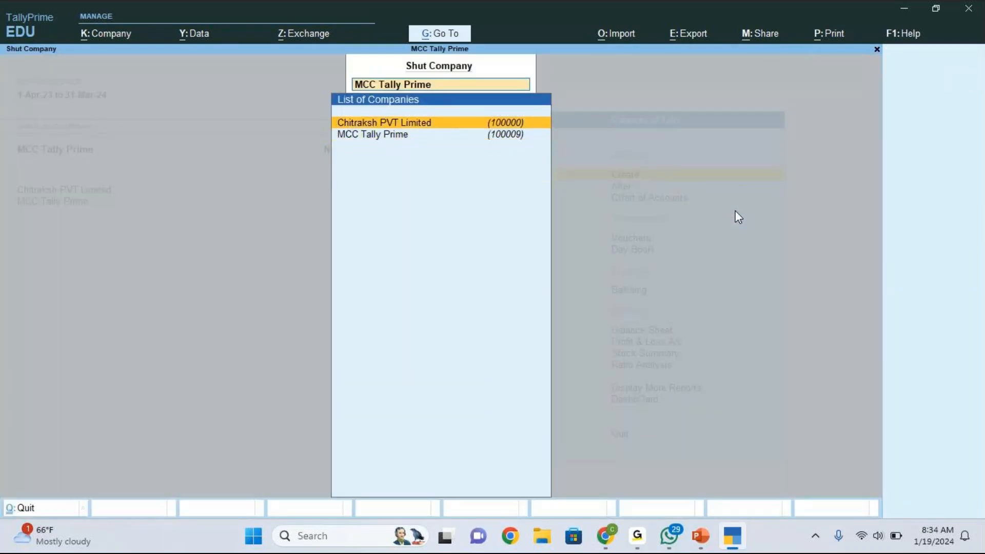
{"action": "key", "text": "Return"}
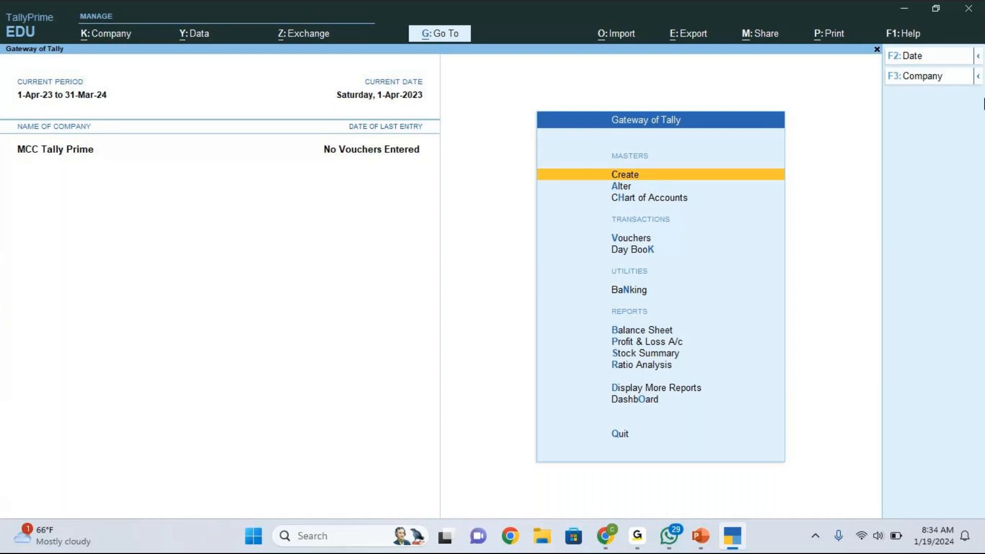
- Open MCC Tally Prime's company features, clear Maintain Accounts, then quit without saving
{"action": "key", "text": "F11"}
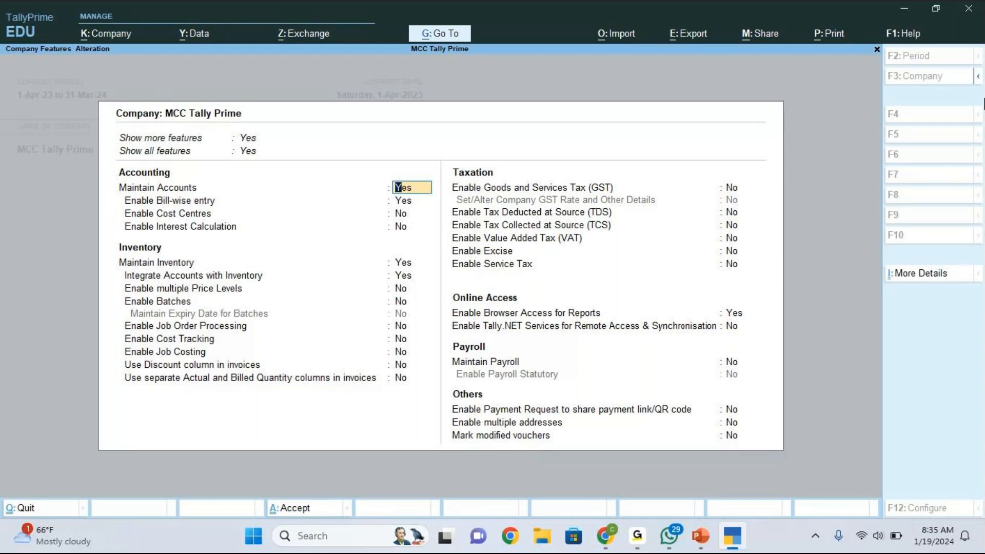
{"action": "key", "text": "BackSpace"}
{"action": "key", "text": "Escape"}
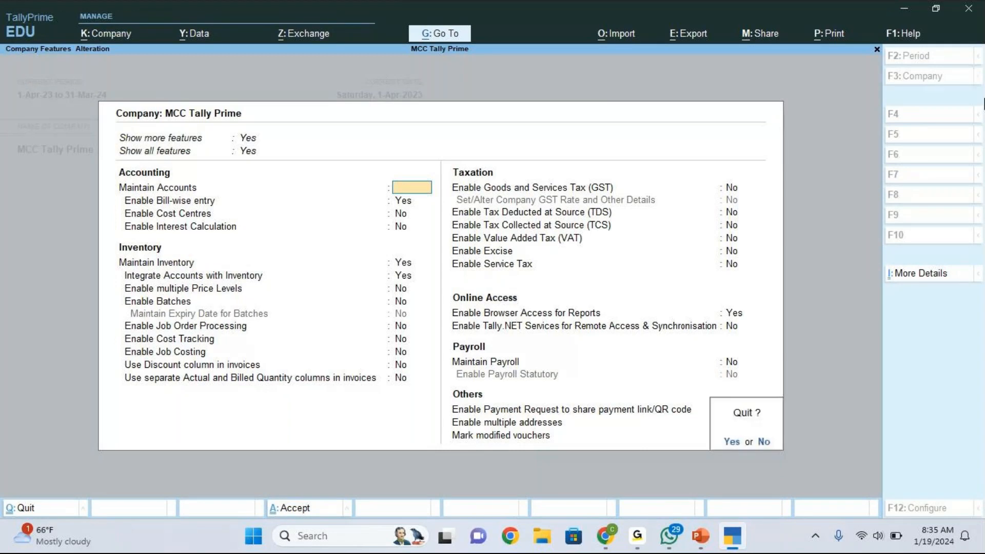
{"action": "key", "text": "y"}
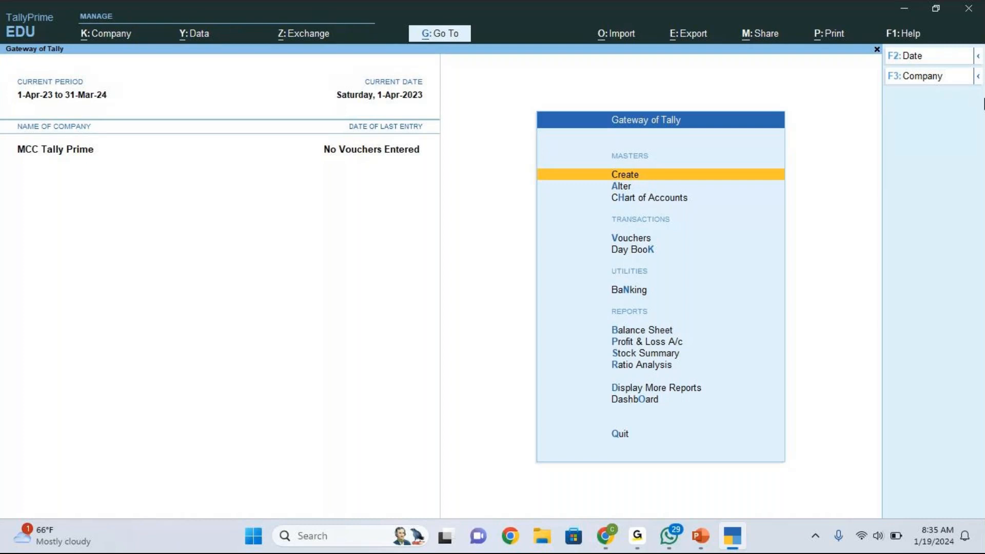
- Reopen the company features and quit back to Gateway of Tally unchanged
{"action": "key", "text": "F11"}
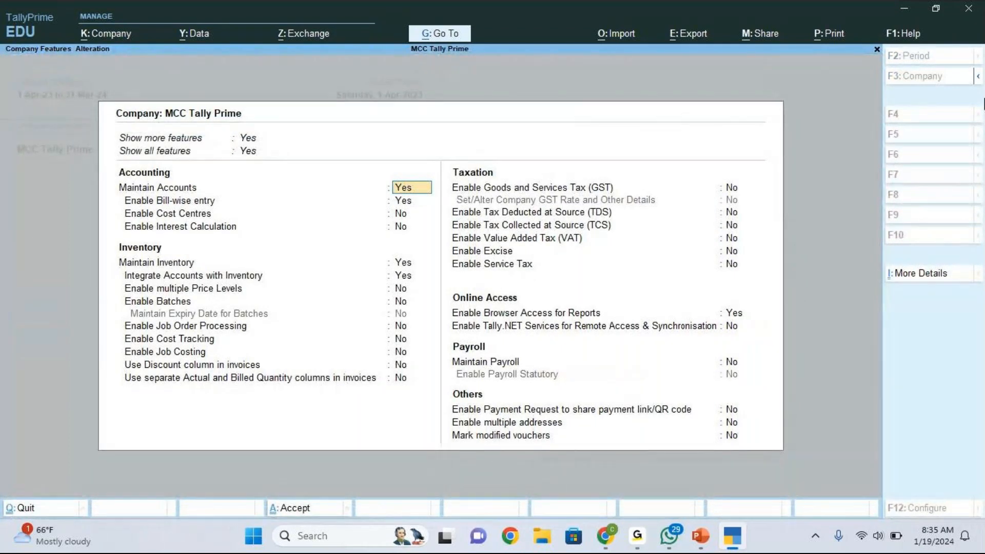
{"action": "key", "text": "Escape"}
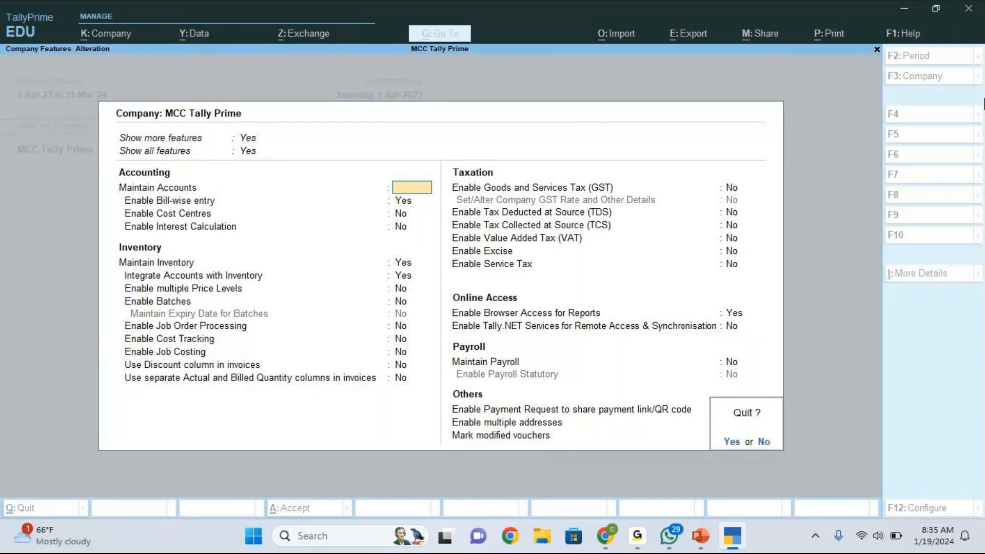
{"action": "key", "text": "y"}
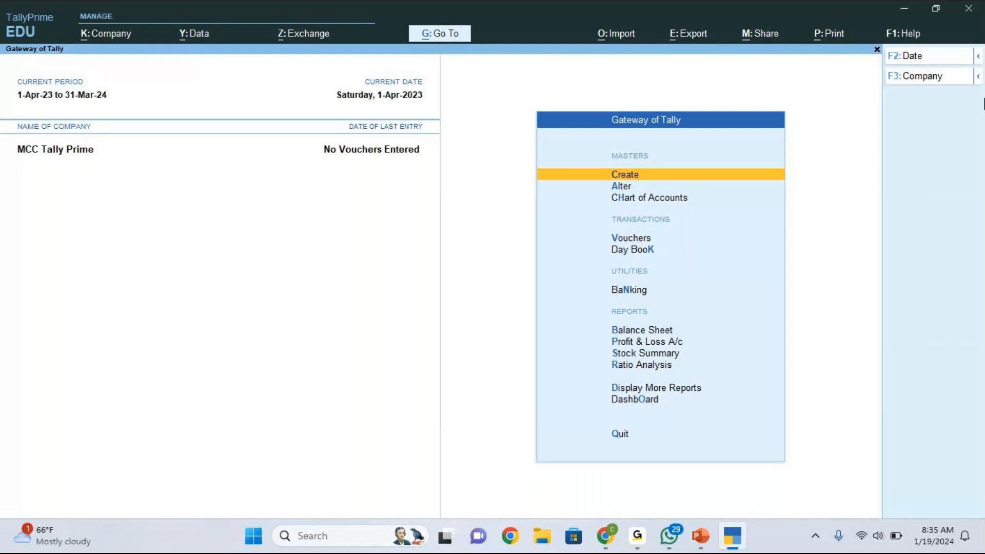
- Review MCC Tally Prime's features with GST set to No and accept them
{"action": "key", "text": "F11"}
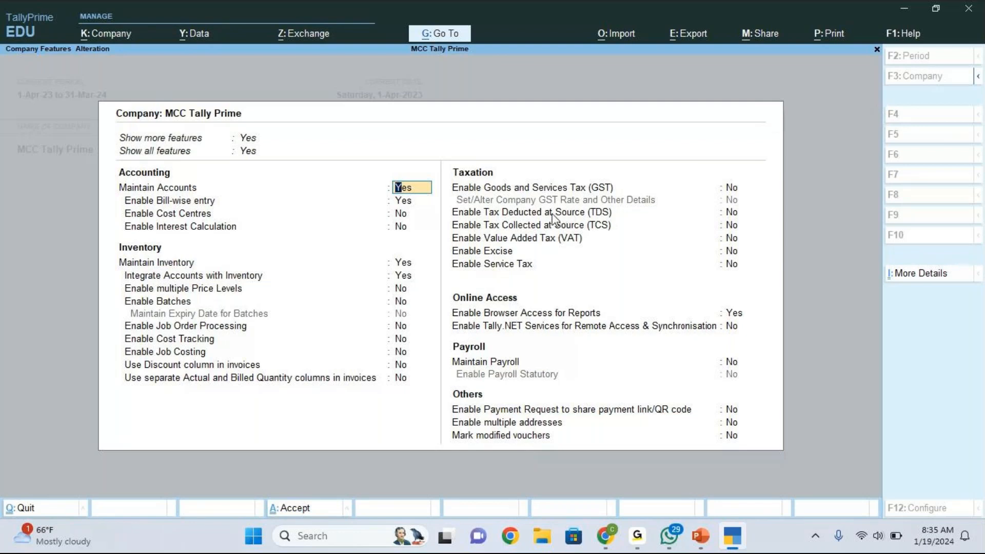
{"action": "key", "text": "Down"}
{"action": "key", "text": "Down"}
{"action": "key", "text": "Down"}
{"action": "key", "text": "Down"}
{"action": "key", "text": "Down"}
{"action": "key", "text": "Down"}
{"action": "key", "text": "Down"}
{"action": "key", "text": "Down"}
{"action": "key", "text": "Down"}
{"action": "key", "text": "Down"}
{"action": "key", "text": "Down"}
{"action": "key", "text": "Down"}
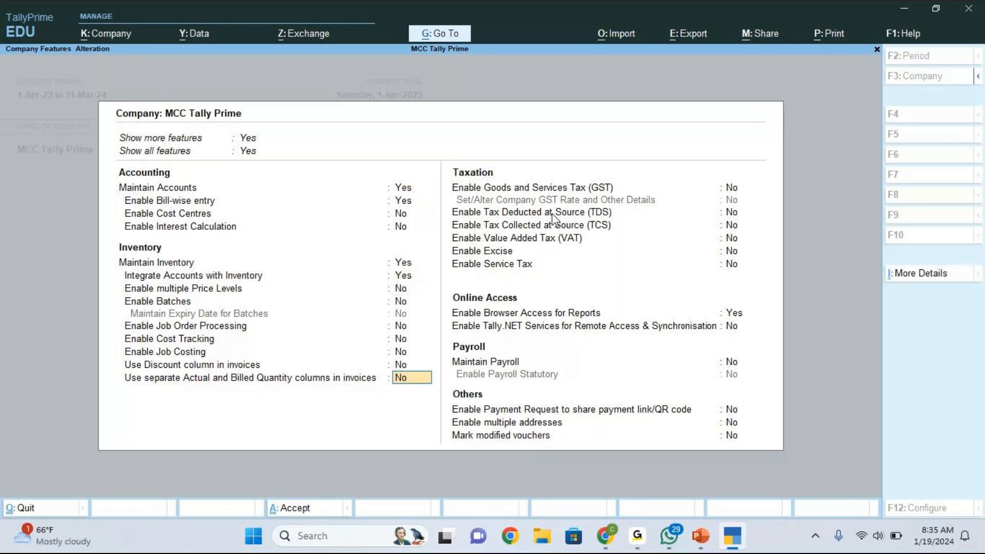
{"action": "key", "text": "Down"}
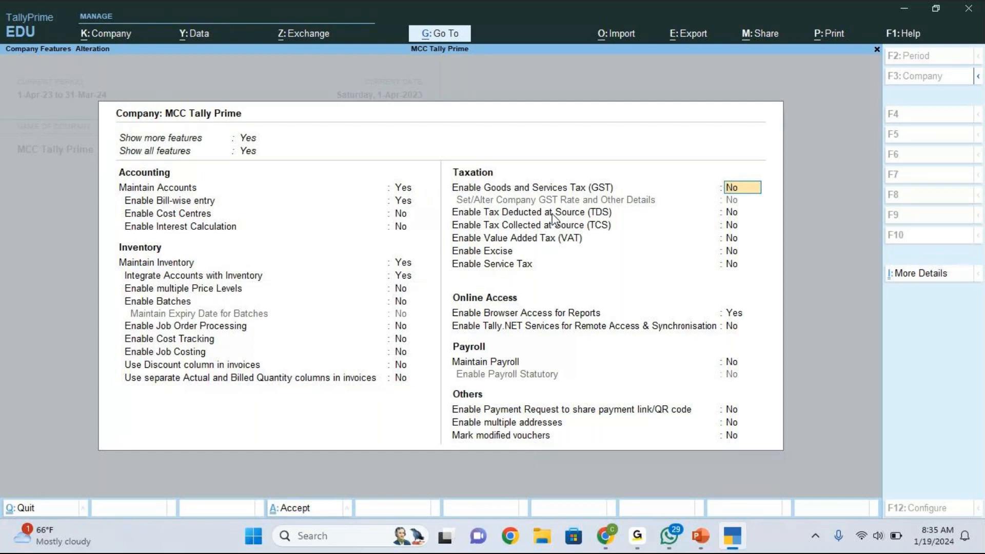
{"action": "type", "text": "no"}
{"action": "key", "text": "Return"}
{"action": "key", "text": "Return"}
{"action": "key", "text": "Return"}
{"action": "key", "text": "Return"}
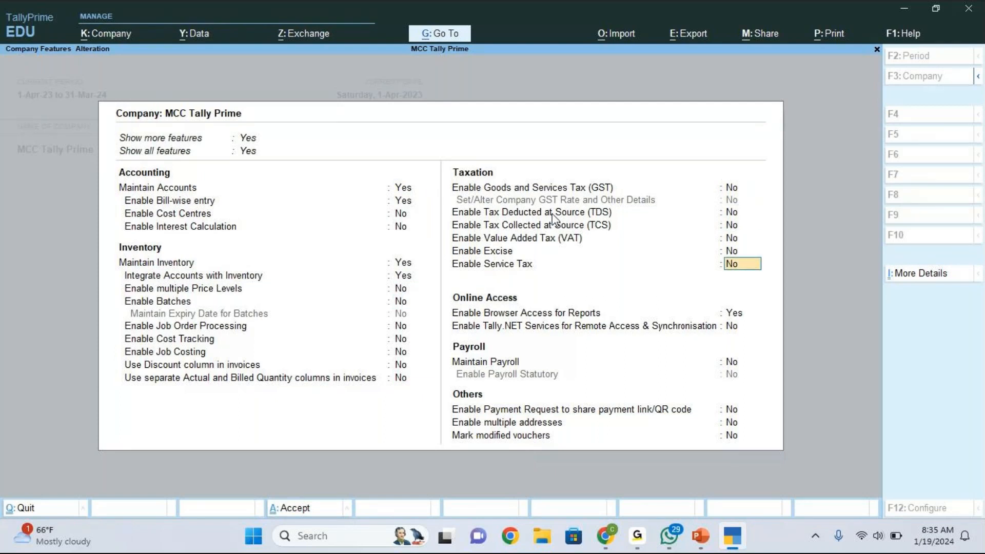
{"action": "key", "text": "Return"}
{"action": "key", "text": "Return"}
{"action": "key", "text": "Return"}
{"action": "key", "text": "Return"}
{"action": "key", "text": "Return"}
{"action": "key", "text": "Return"}
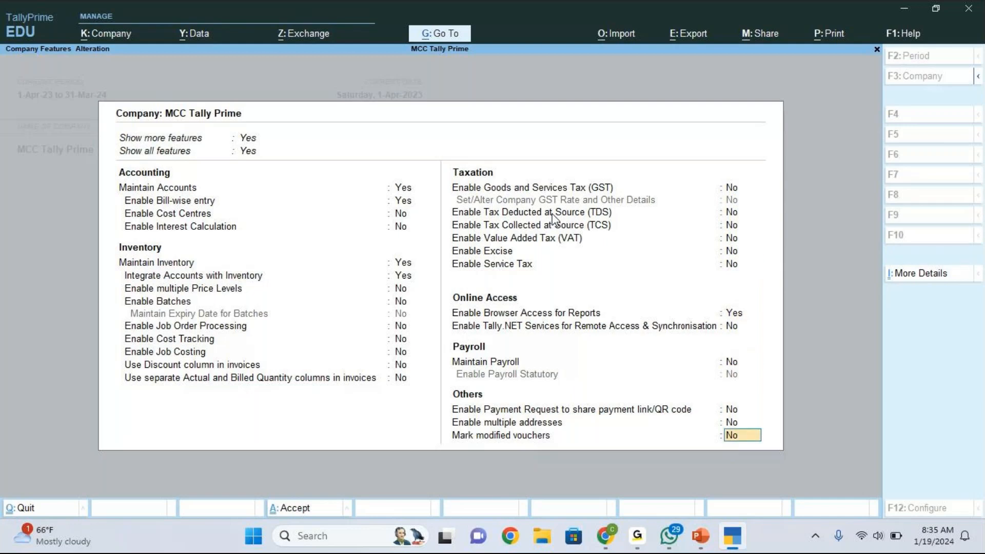
{"action": "key", "text": "Return"}
{"action": "key", "text": "Return"}
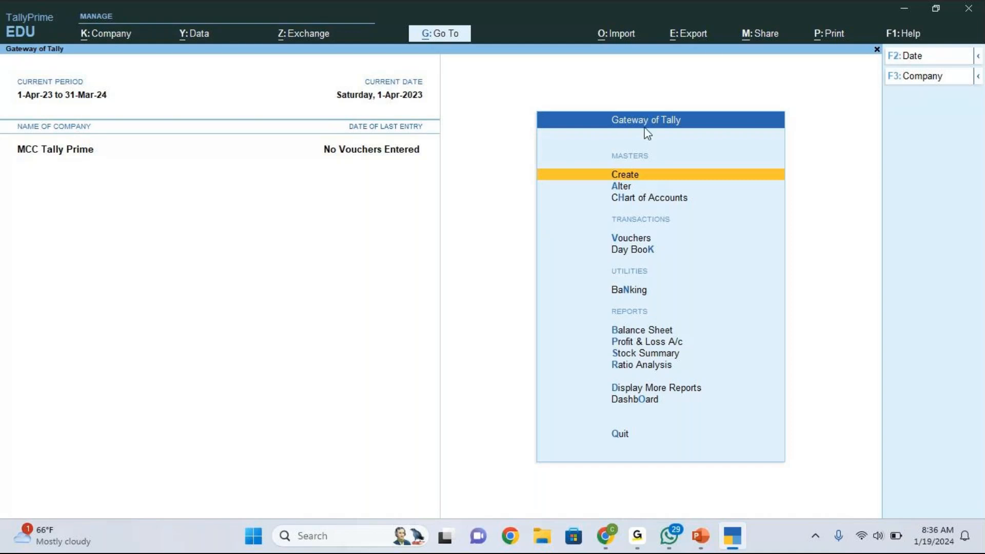
{"action": "left_click", "coordinate": [732, 32]}
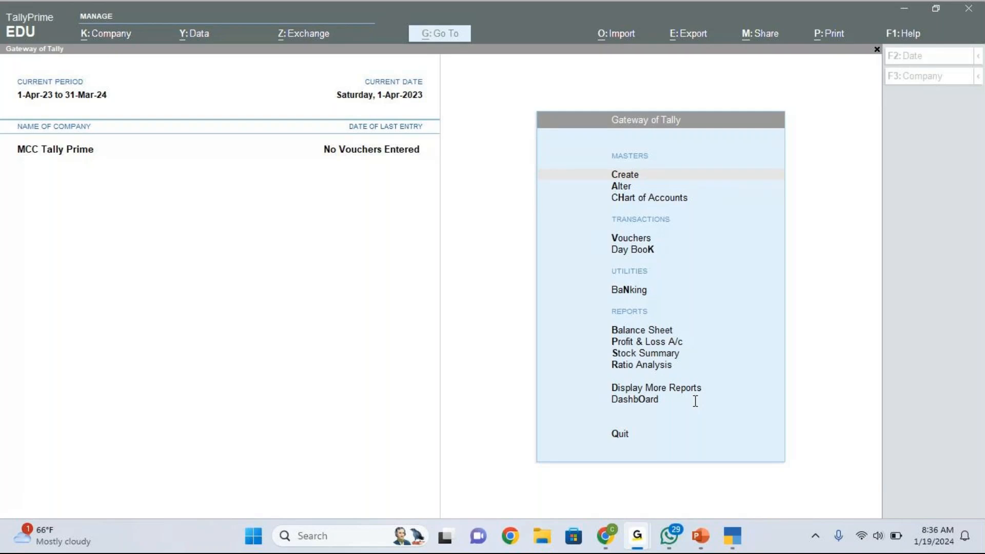
- Decline the Quit prompt to stay on Gateway of Tally
{"action": "left_click", "coordinate": [860, 316]}
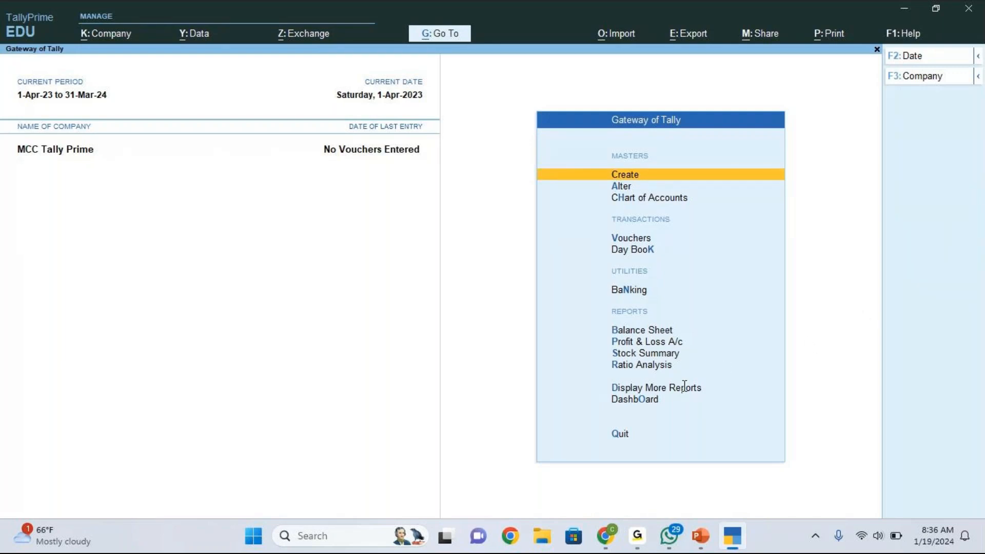
{"action": "key", "text": "Escape"}
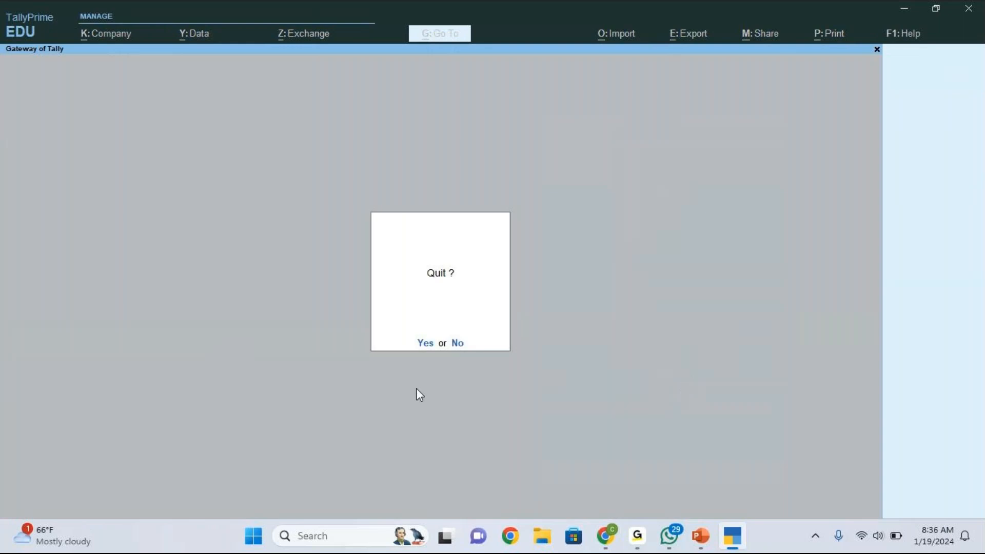
{"action": "left_click", "coordinate": [458, 343]}
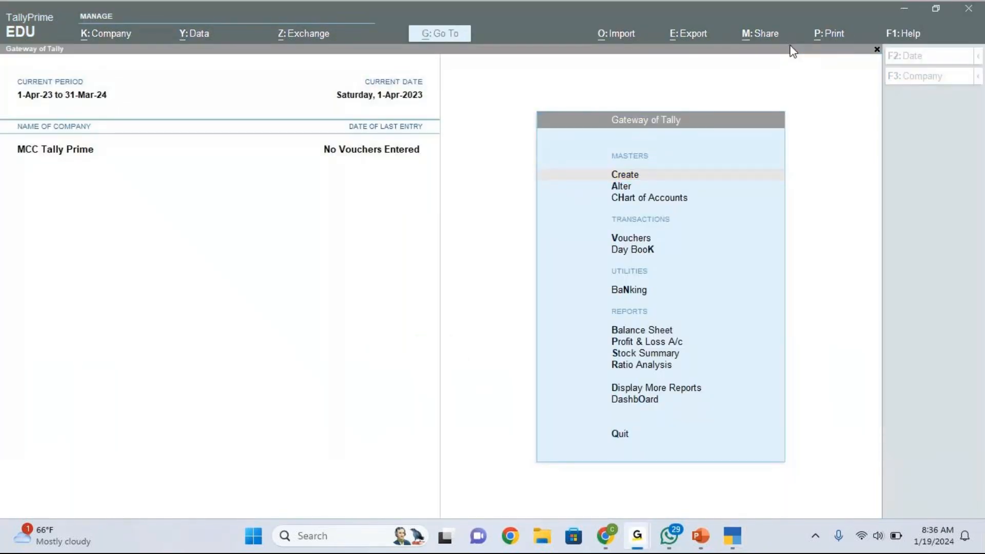
- In Company Features, switch Show more features to No, then back to Yes to expand the list
{"action": "key", "text": "F11"}
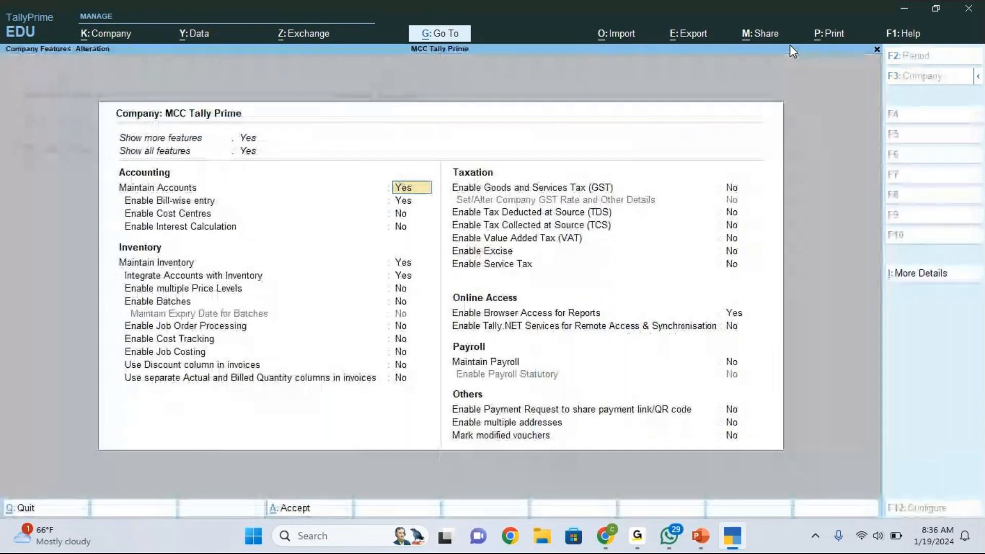
{"action": "key", "text": "Up"}
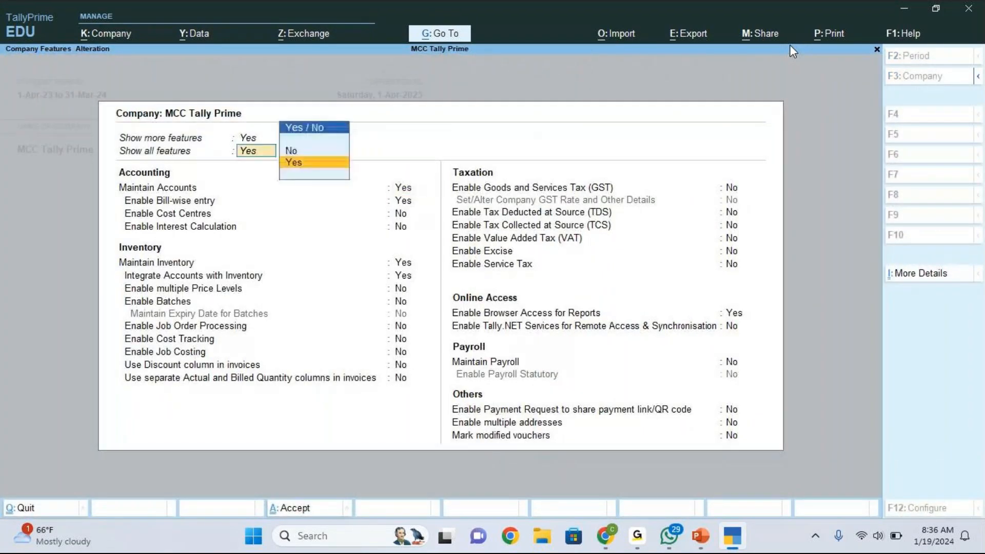
{"action": "key", "text": "Up"}
{"action": "type", "text": "n"}
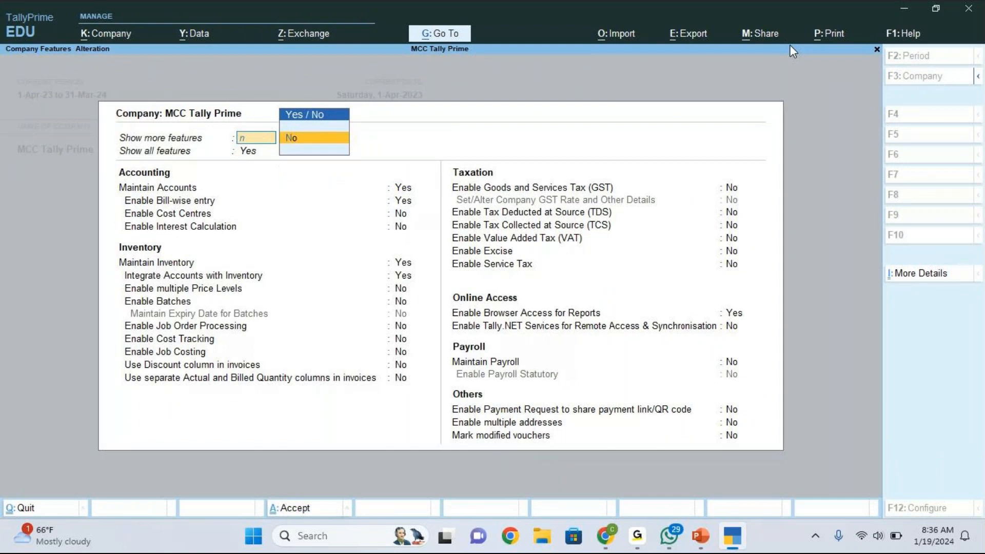
{"action": "key", "text": "Return"}
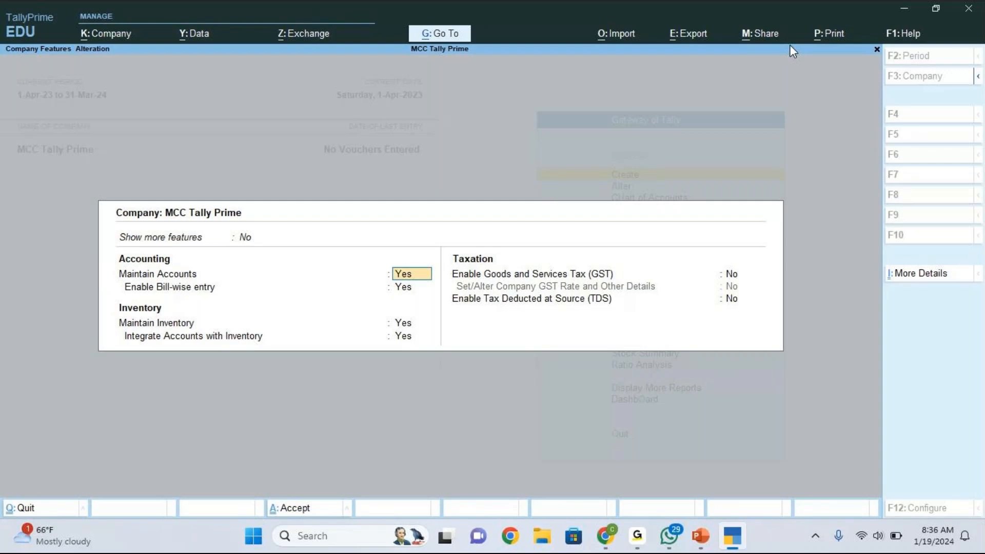
{"action": "key", "text": "Up"}
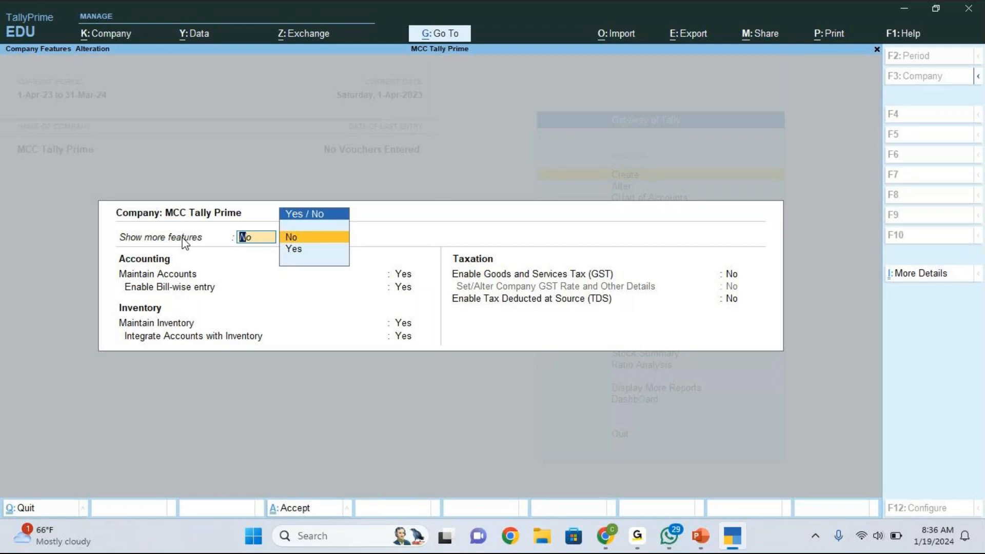
{"action": "key", "text": "Down"}
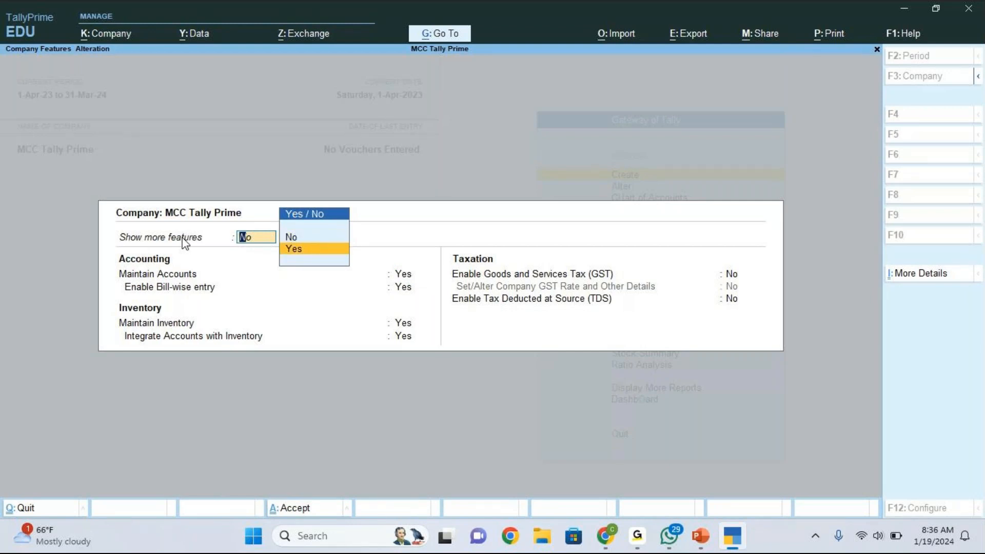
{"action": "key", "text": "Return"}
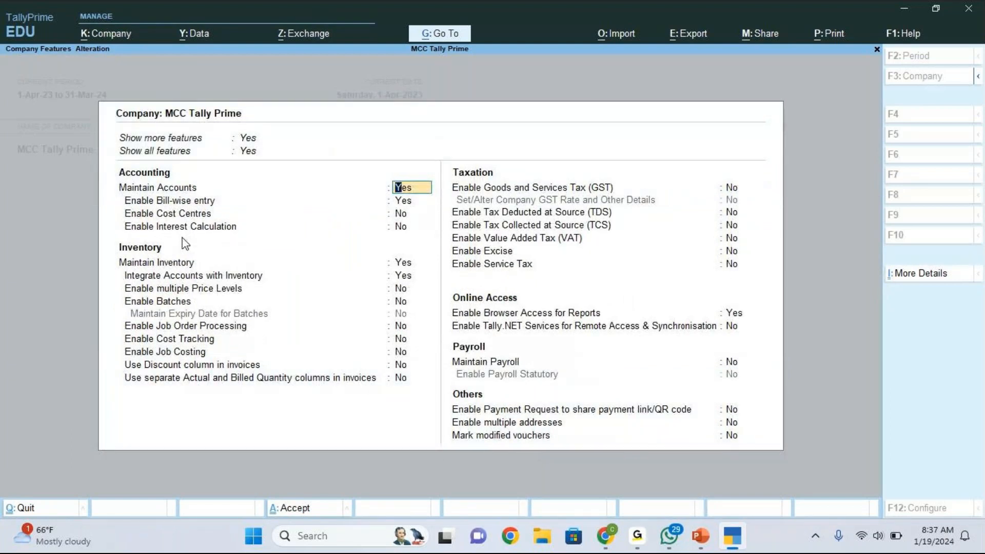
- Close the expanded features screen with Yes to Quit, returning to MCC Tally Prime's Gateway
{"action": "left_click", "coordinate": [745, 22]}
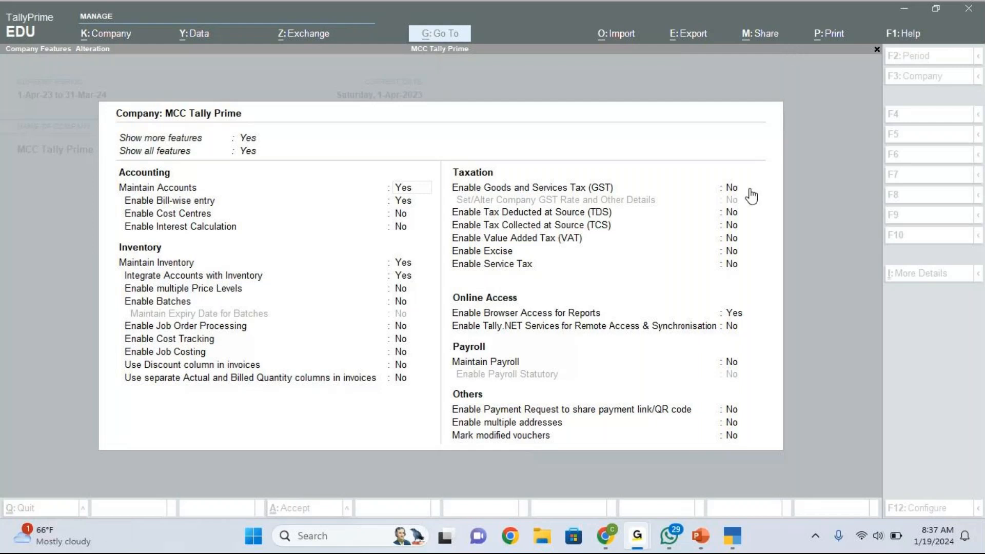
{"action": "left_click", "coordinate": [682, 329]}
{"action": "key", "text": "Escape"}
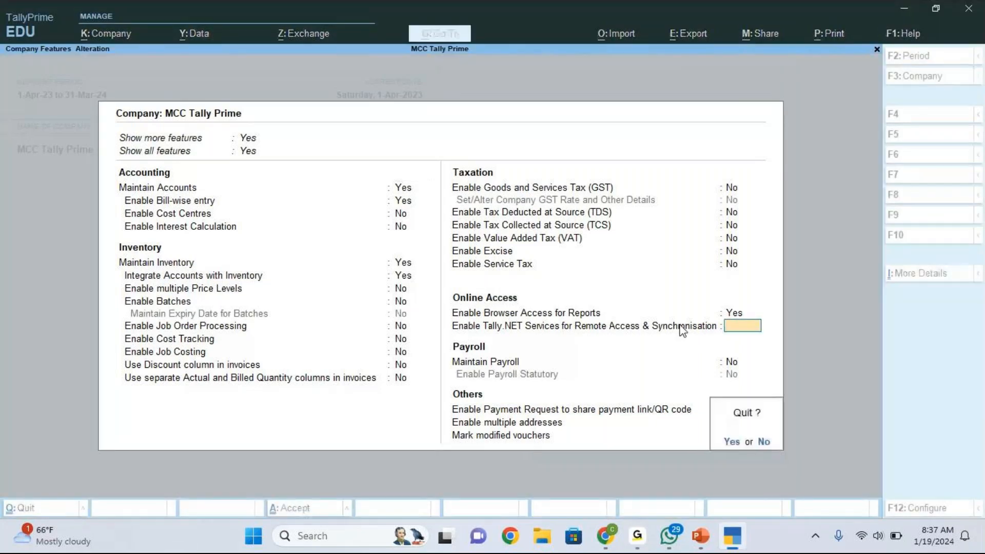
{"action": "key", "text": "y"}
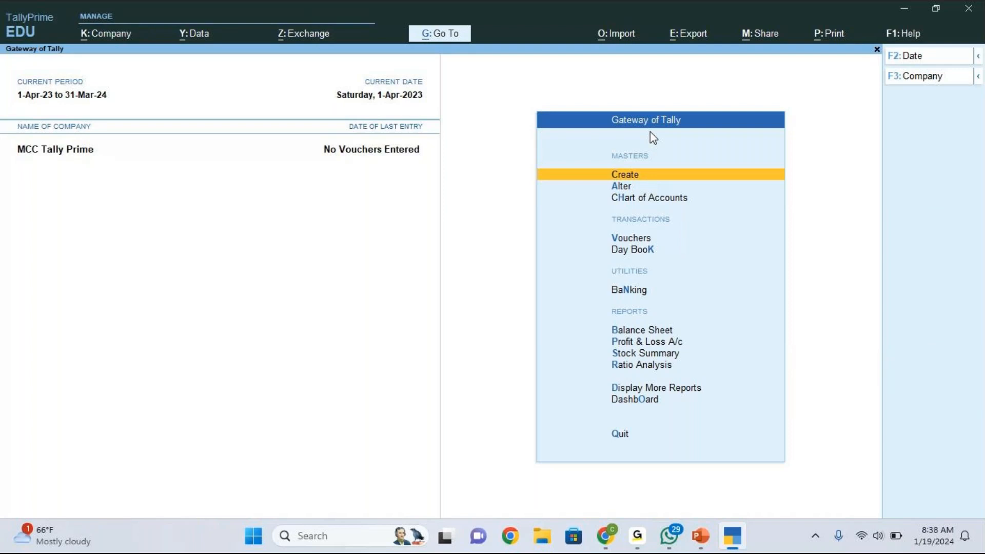
{"action": "key", "text": "Down"}
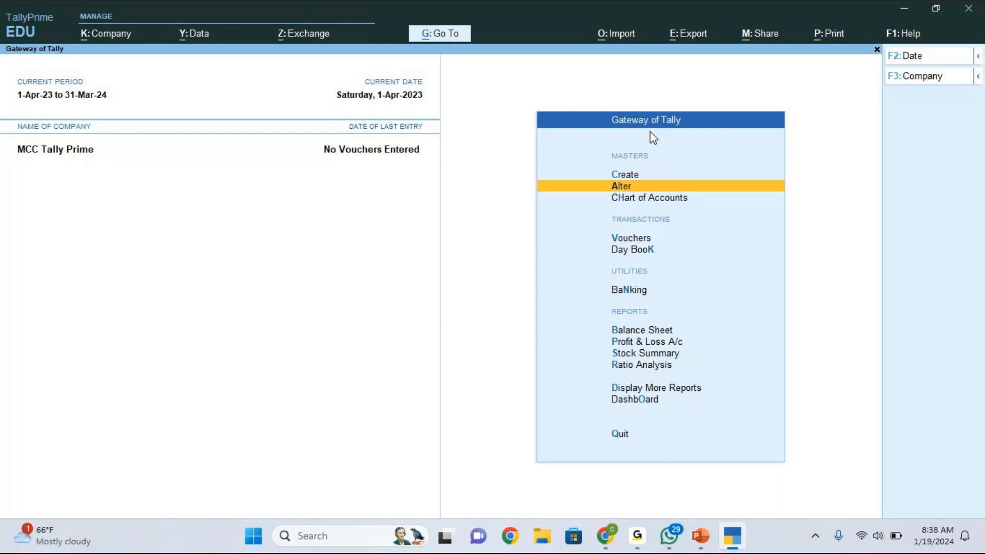
{"action": "key", "text": "Up"}
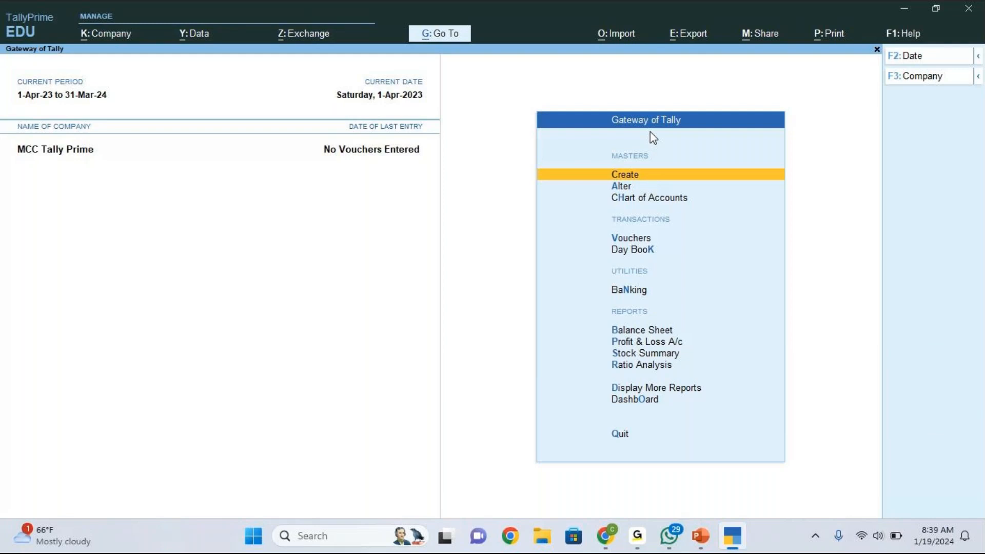
{"action": "mouse_move", "coordinate": [708, 535]}
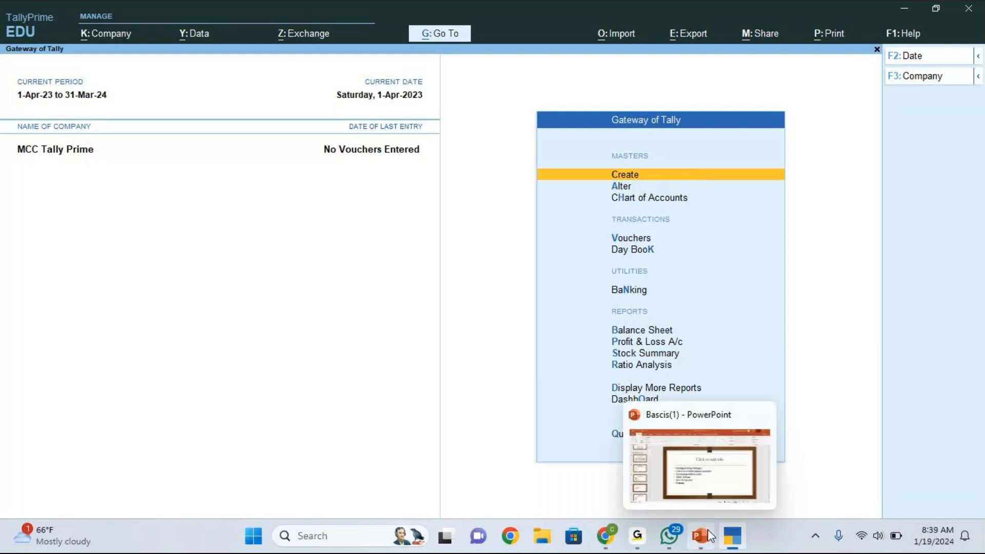
- Switch to the Bascis(1) deck and browse slides 8–11 on versions, licences and accounting
{"action": "left_click", "coordinate": [708, 534]}
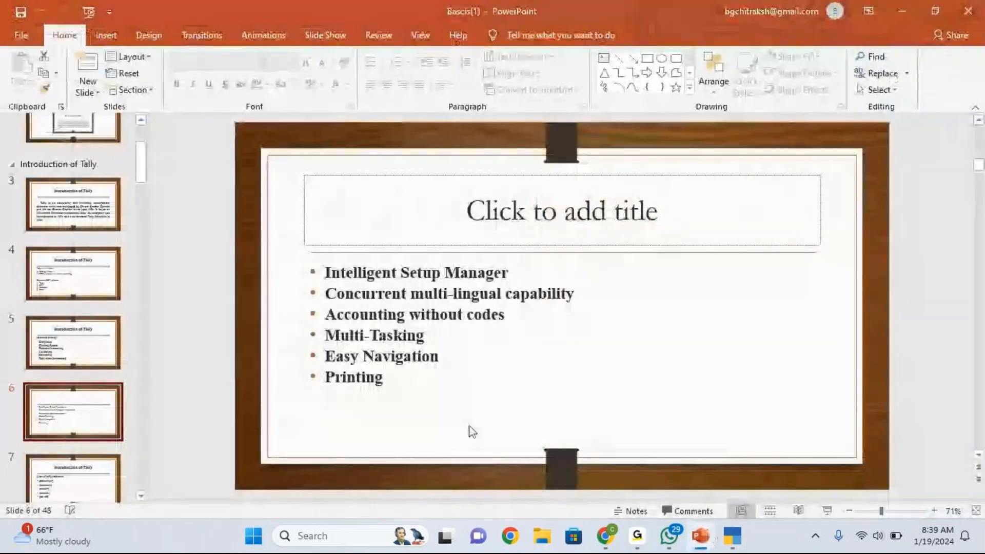
{"action": "scroll", "coordinate": [99, 407], "scroll_direction": "down", "scroll_amount": 3}
{"action": "left_click", "coordinate": [97, 404]}
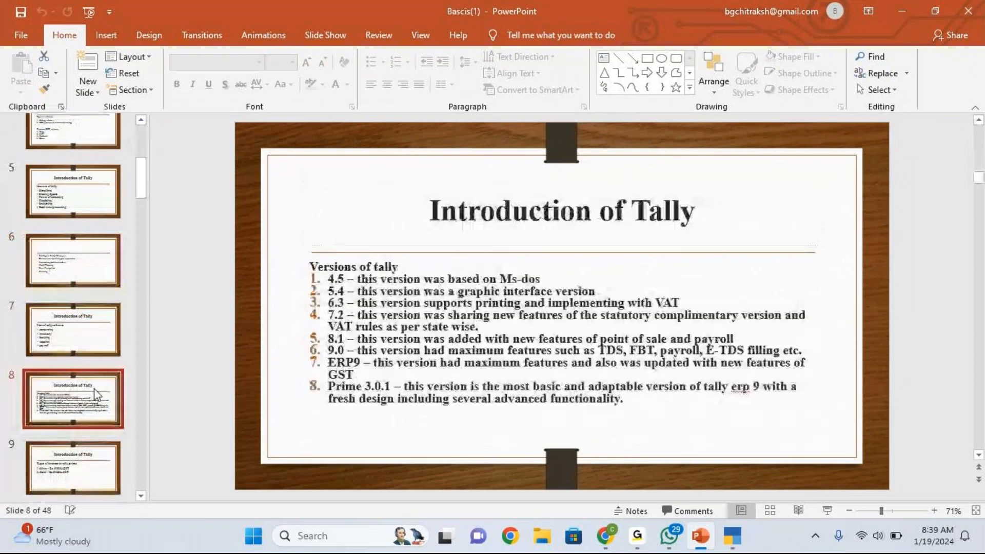
{"action": "left_click", "coordinate": [75, 464]}
{"action": "scroll", "coordinate": [76, 465], "scroll_direction": "down", "scroll_amount": 4}
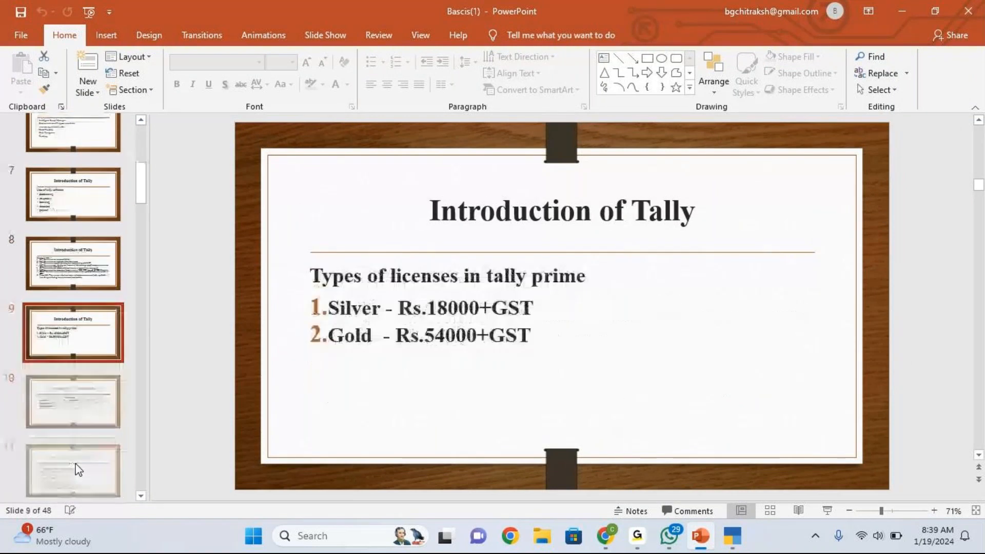
{"action": "left_click", "coordinate": [71, 336]}
{"action": "left_click", "coordinate": [78, 437]}
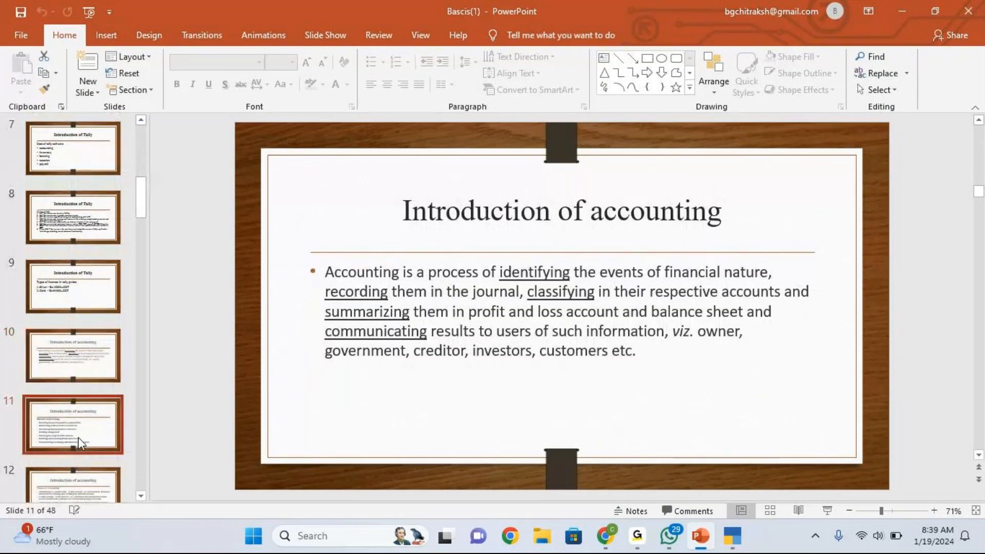
- Browse slides 4–6, then 25–27, ending on the top menu options slide
{"action": "scroll", "coordinate": [88, 293], "scroll_direction": "up", "scroll_amount": 4}
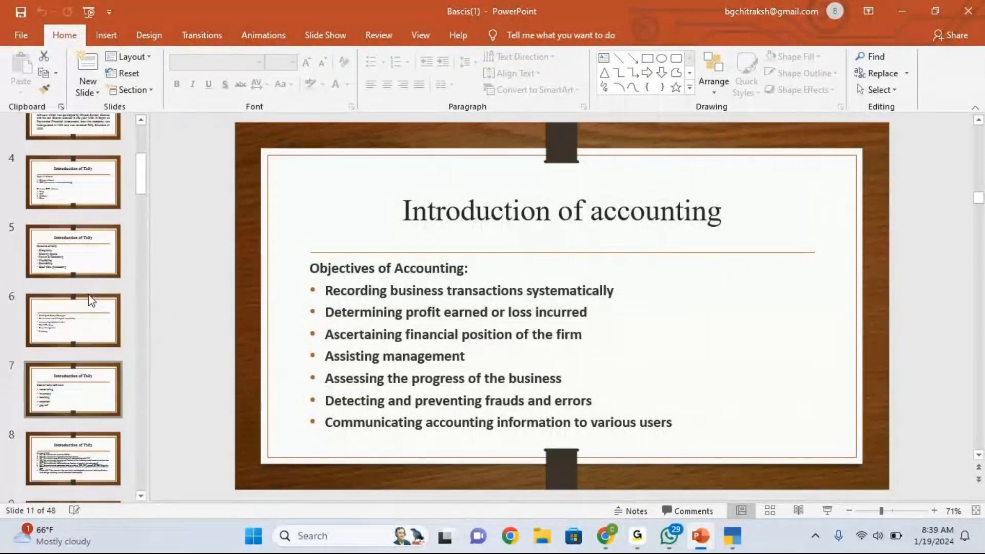
{"action": "left_click", "coordinate": [75, 207]}
{"action": "left_click", "coordinate": [75, 230]}
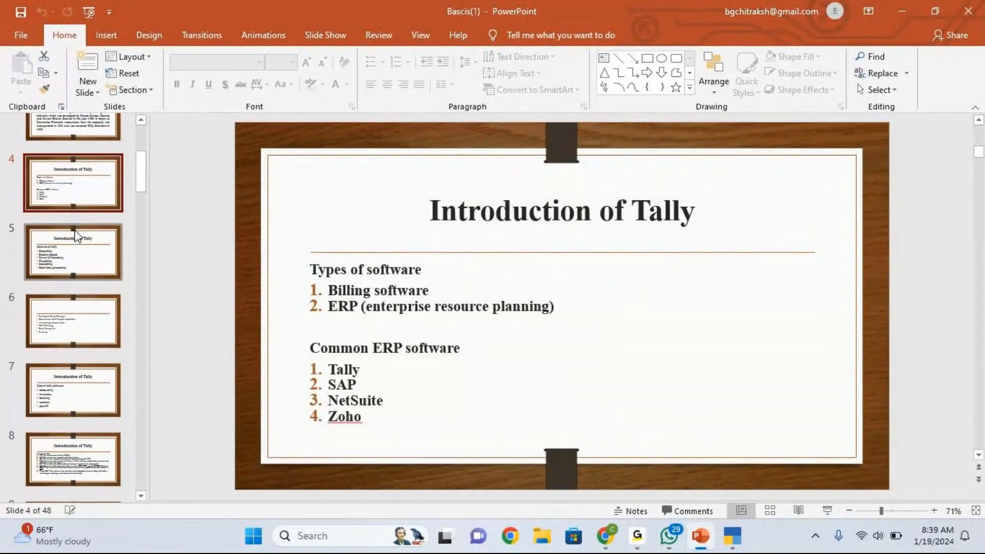
{"action": "left_click", "coordinate": [79, 331]}
{"action": "scroll", "coordinate": [79, 331], "scroll_direction": "down", "scroll_amount": 4}
{"action": "scroll", "coordinate": [80, 330], "scroll_direction": "down", "scroll_amount": 12}
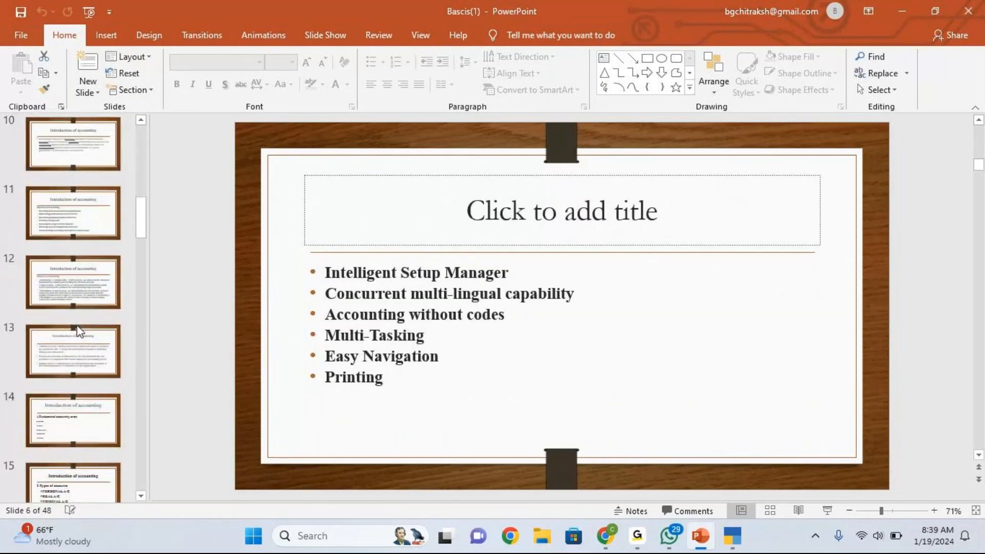
{"action": "left_click", "coordinate": [79, 331]}
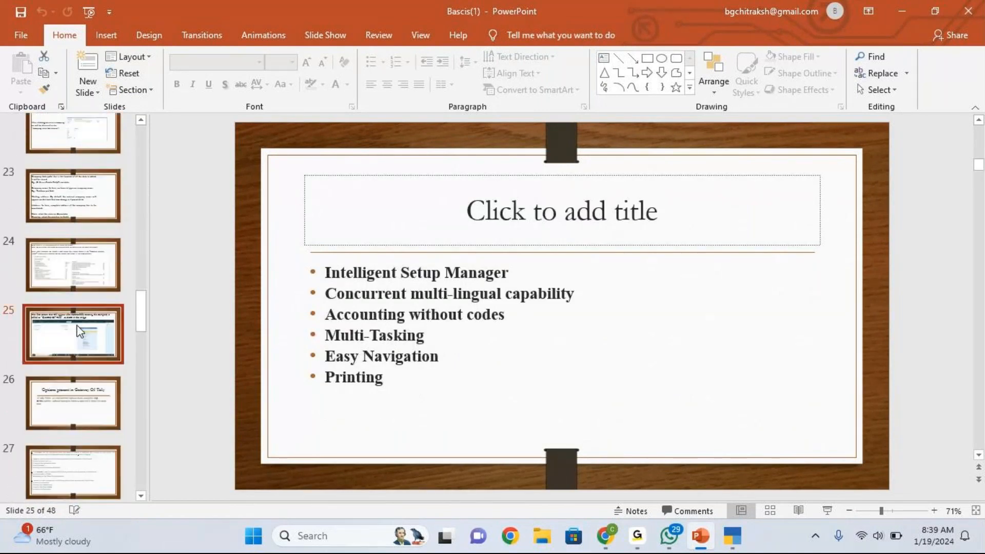
{"action": "left_click", "coordinate": [92, 396]}
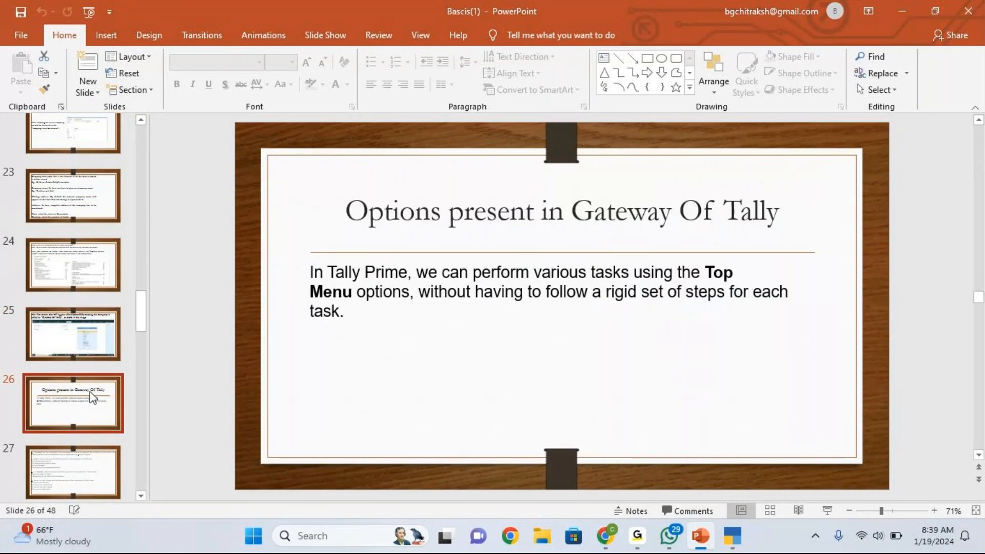
{"action": "scroll", "coordinate": [79, 334], "scroll_direction": "down", "scroll_amount": 2}
{"action": "left_click", "coordinate": [83, 334]}
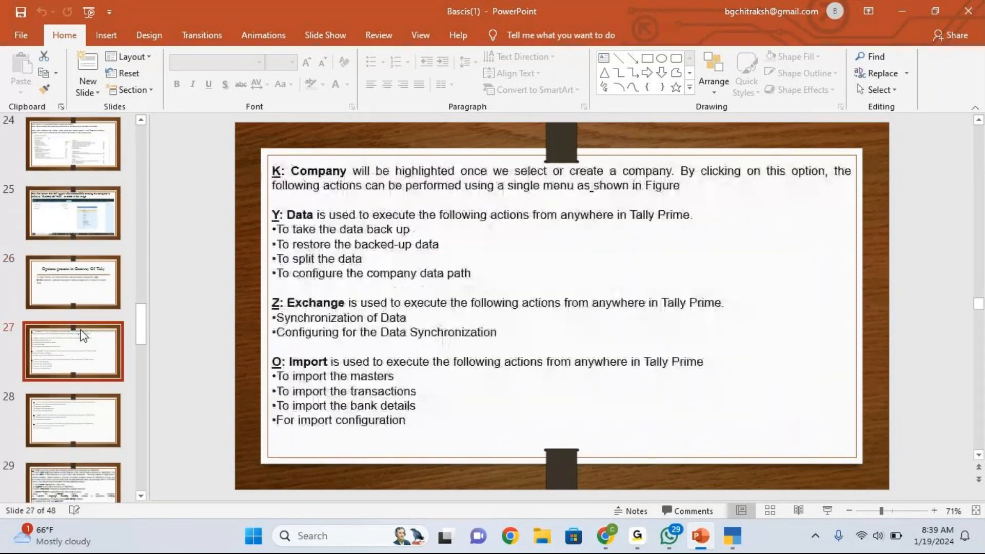
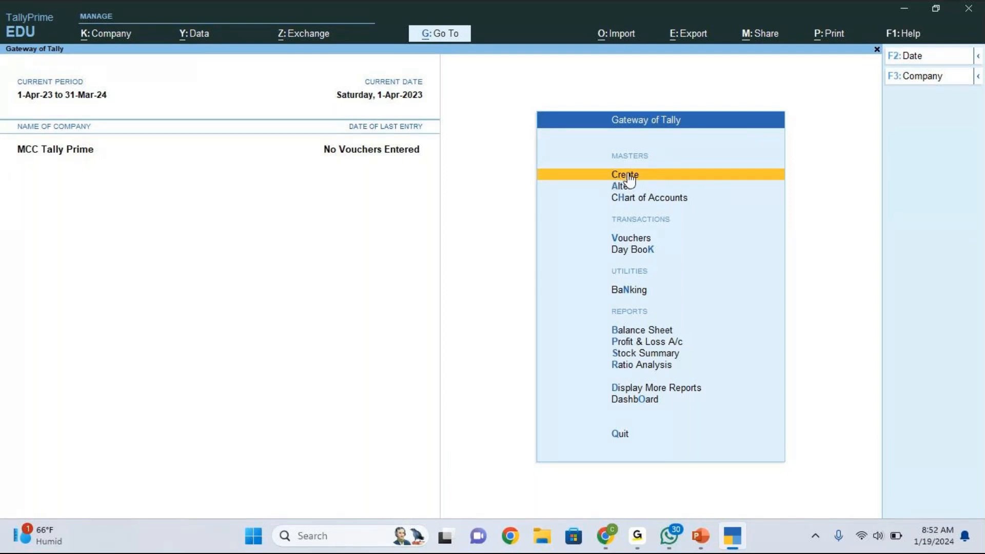
- From Create in the Gateway of Tally, choose Ledger to get a blank Ledger Creation form
{"action": "left_click", "coordinate": [629, 178]}
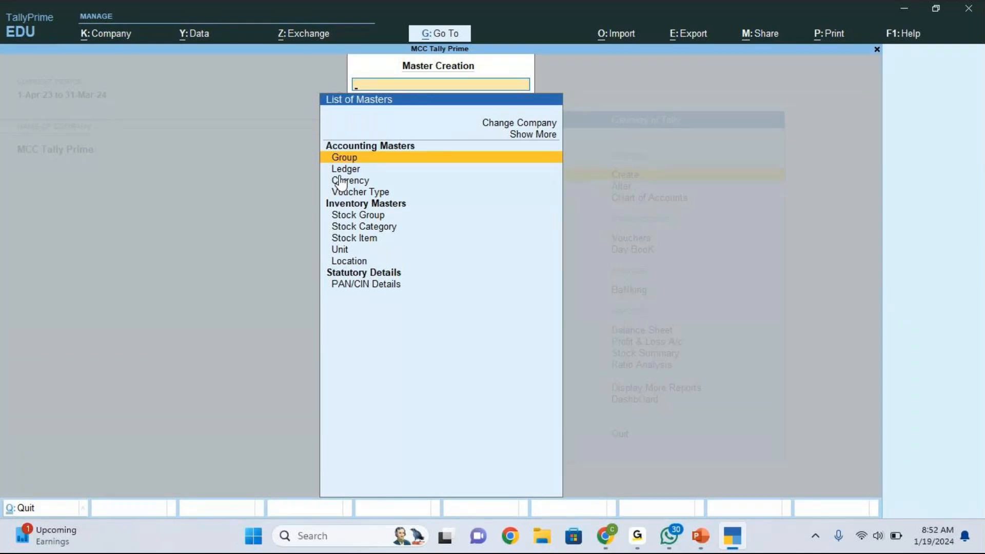
{"action": "key", "text": "Down"}
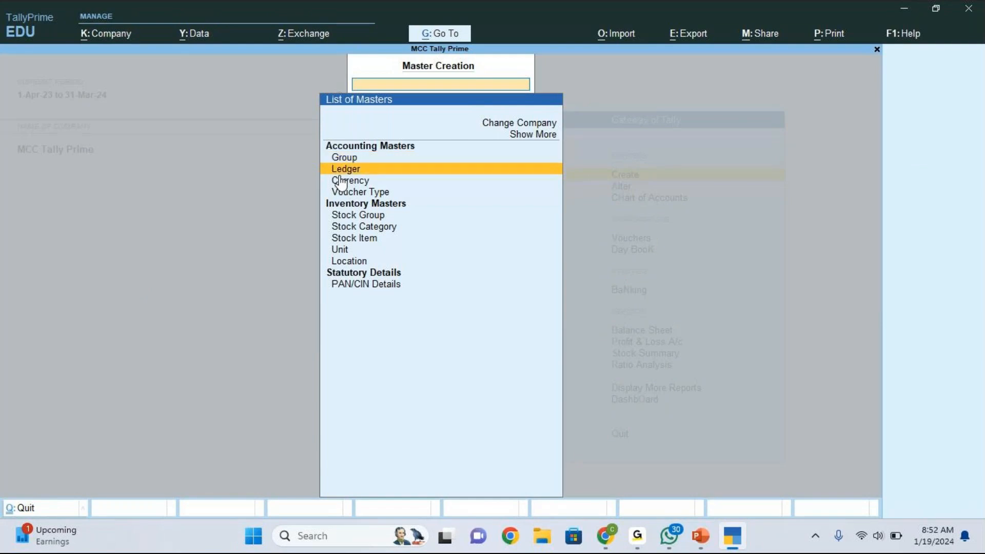
{"action": "key", "text": "Return"}
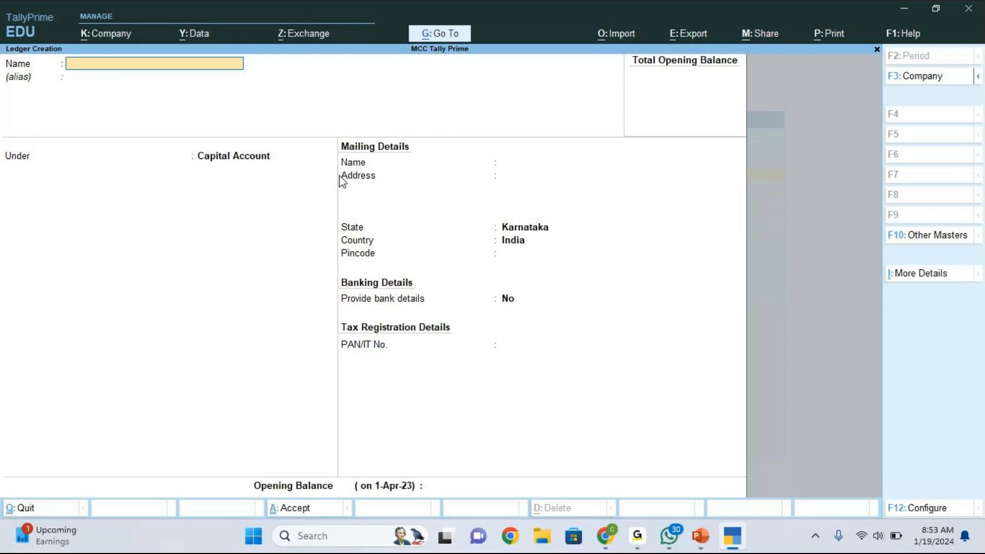
- Enter 'Capital a/c' as the ledger name and browse the List of Groups for its group
{"action": "left_click", "coordinate": [454, 91]}
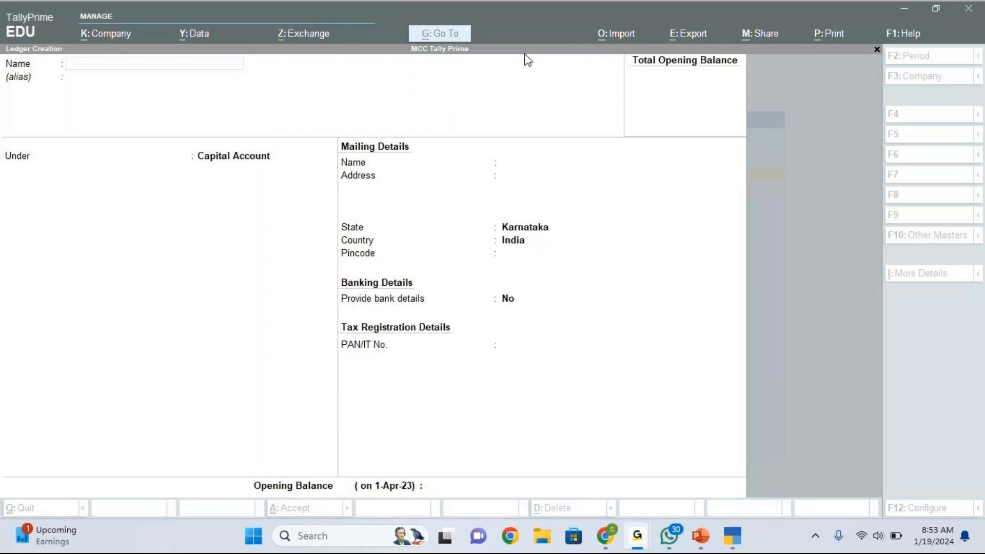
{"action": "left_click", "coordinate": [124, 65]}
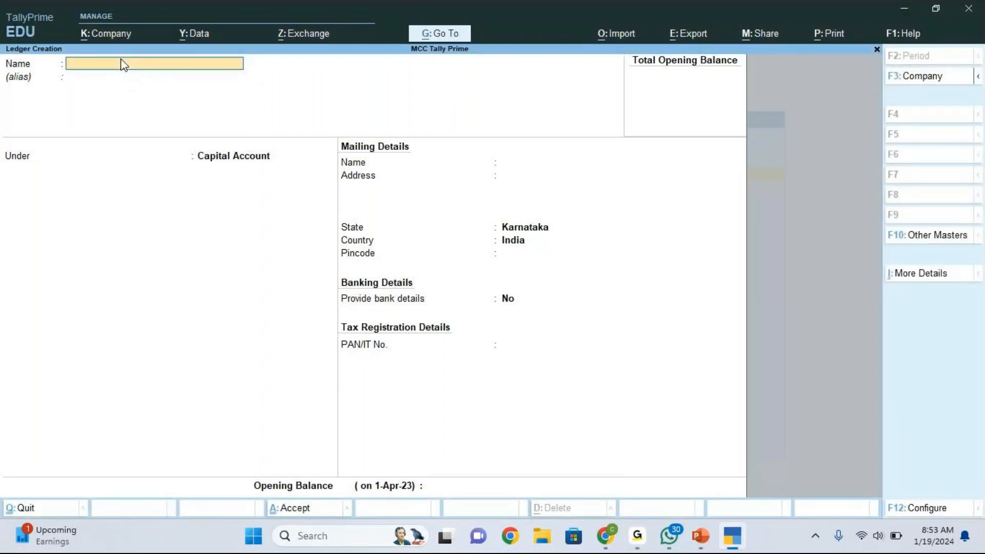
{"action": "type", "text": "Capital a/c"}
{"action": "key", "text": "Return"}
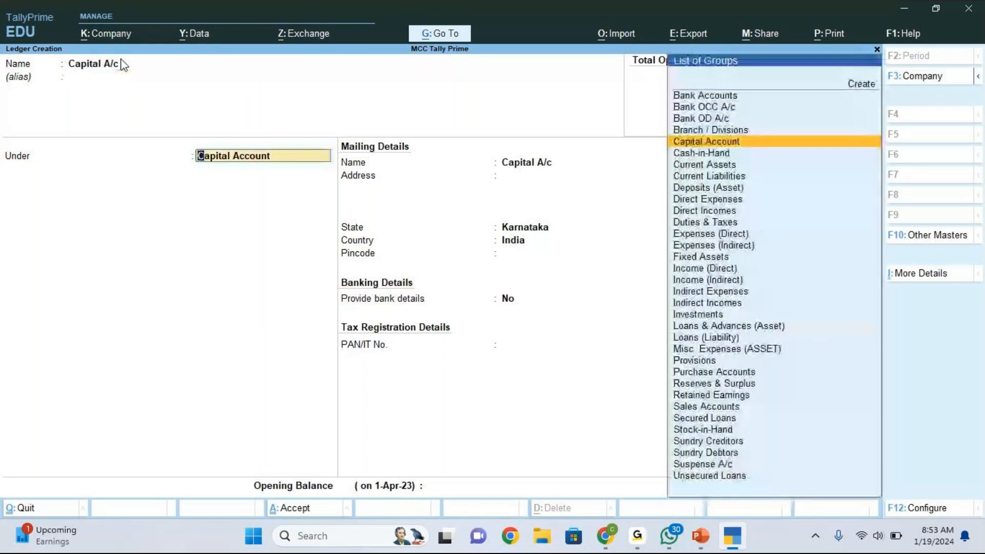
{"action": "left_click", "coordinate": [639, 60]}
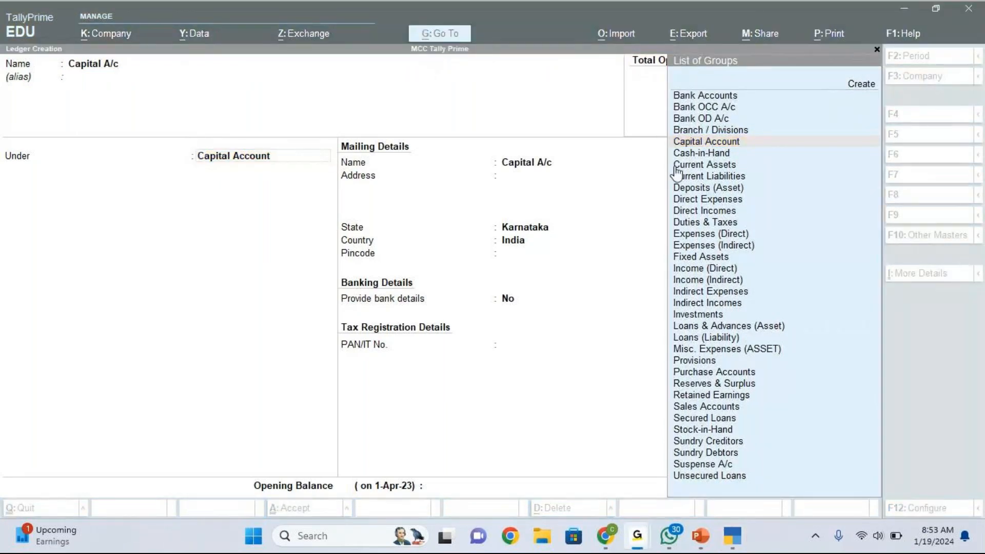
{"action": "left_click", "coordinate": [723, 205]}
{"action": "key", "text": "Up"}
{"action": "key", "text": "Up"}
{"action": "key", "text": "Up"}
{"action": "key", "text": "Up"}
{"action": "key", "text": "Up"}
{"action": "key", "text": "Up"}
{"action": "key", "text": "Up"}
{"action": "key", "text": "Up"}
{"action": "key", "text": "Up"}
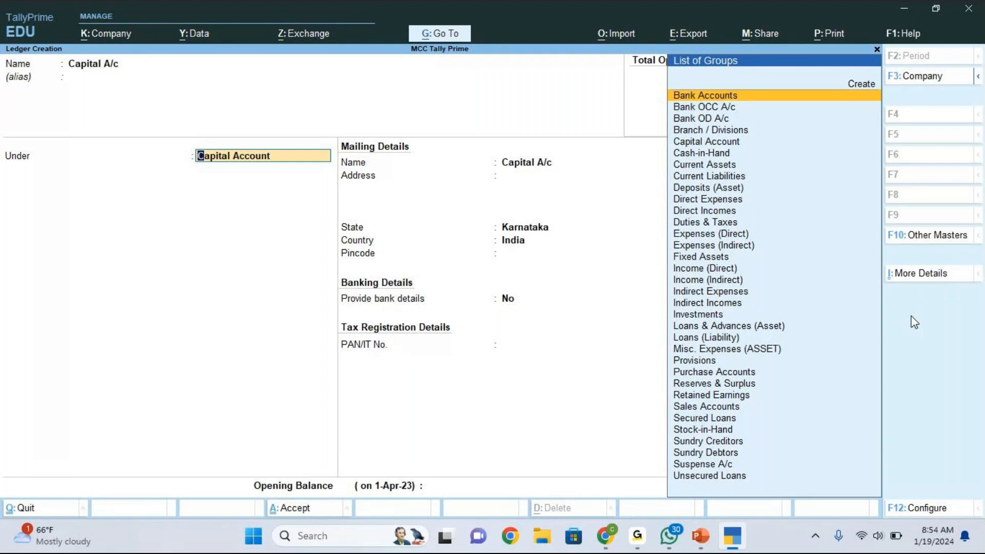
- File Capital A/c under the Capital Account group and accept its mailing name
{"action": "key", "text": "Down"}
{"action": "key", "text": "Down"}
{"action": "key", "text": "Down"}
{"action": "key", "text": "Down"}
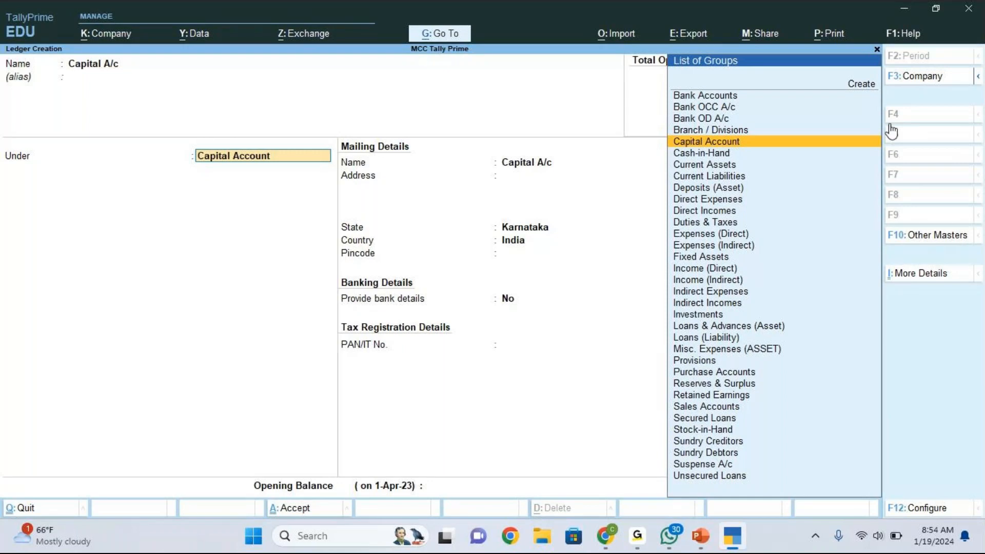
{"action": "left_click", "coordinate": [699, 143]}
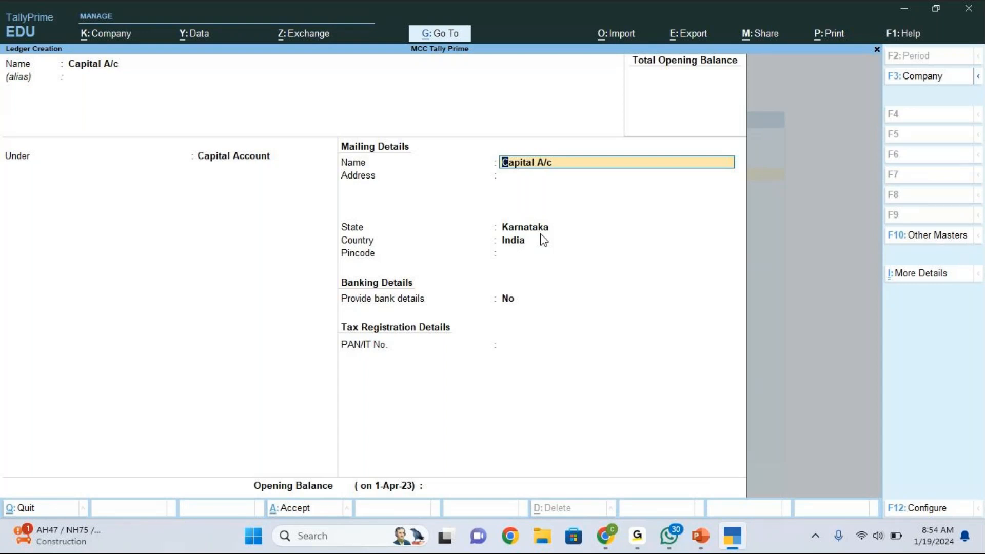
{"action": "key", "text": "Return"}
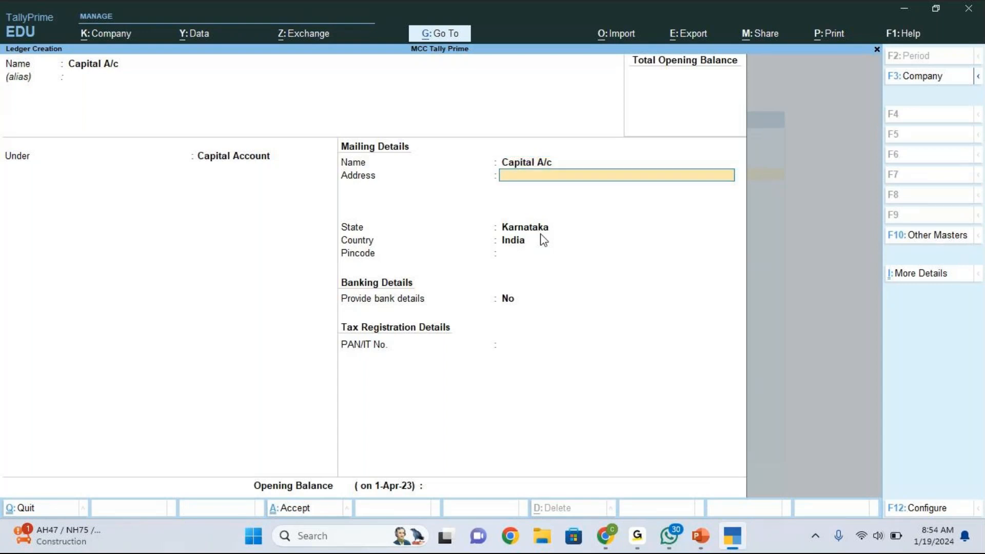
{"action": "key", "text": "Return"}
{"action": "key", "text": "Return"}
{"action": "key", "text": "Return"}
{"action": "key", "text": "Return"}
{"action": "key", "text": "Return"}
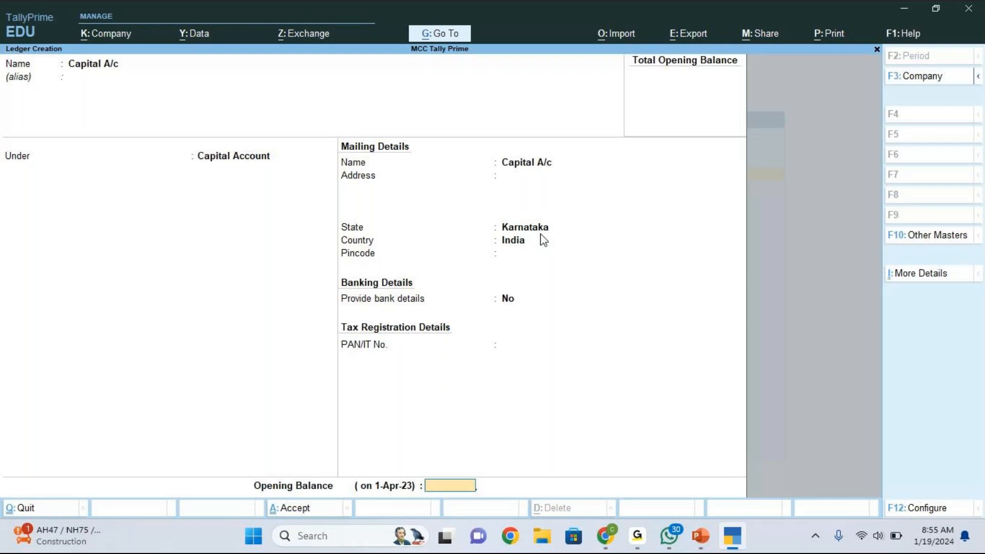
- Keep India as the Capital A/c ledger's country, with the state left at Karnataka
{"action": "key", "text": "ctrl"}
{"action": "left_click", "coordinate": [594, 35]}
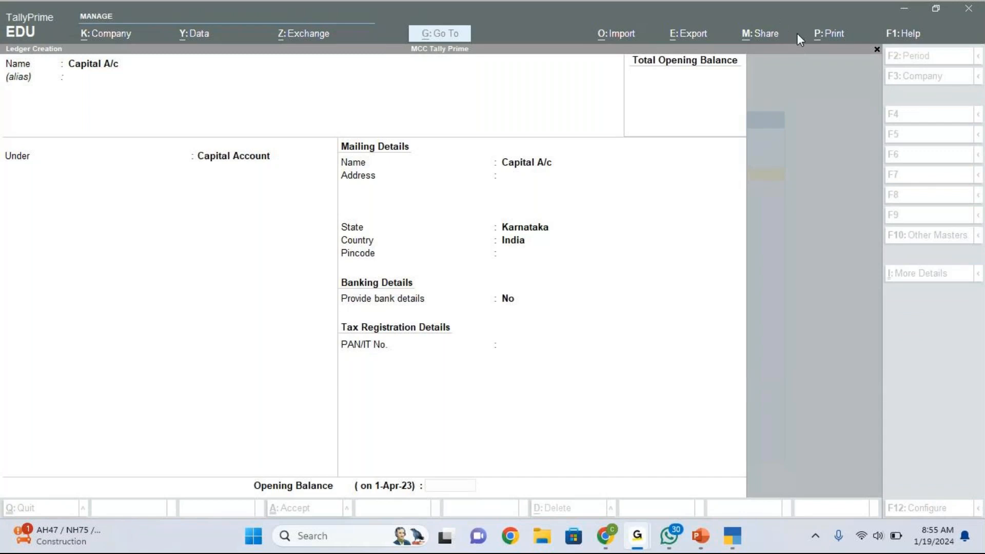
{"action": "left_click", "coordinate": [647, 241]}
{"action": "left_click", "coordinate": [648, 241]}
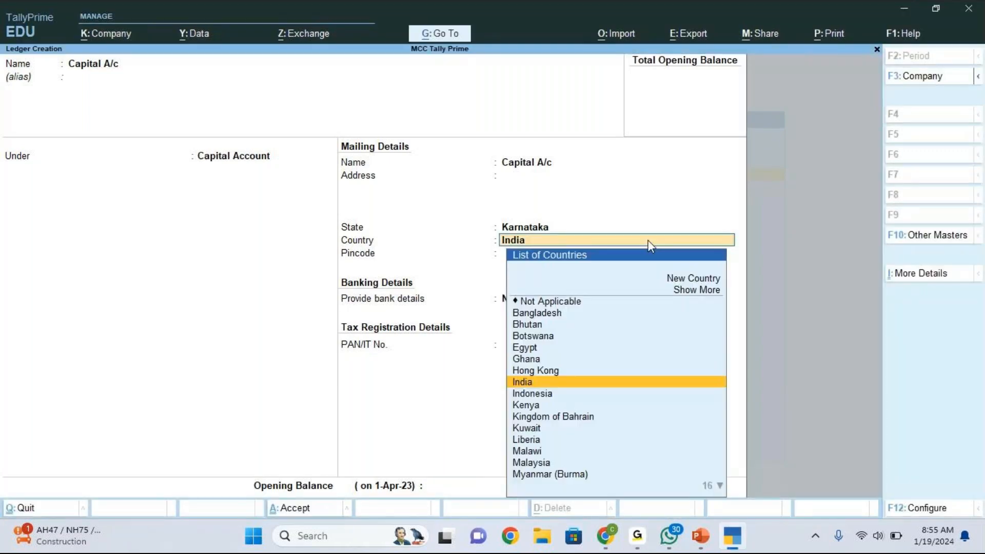
{"action": "left_click", "coordinate": [431, 487]}
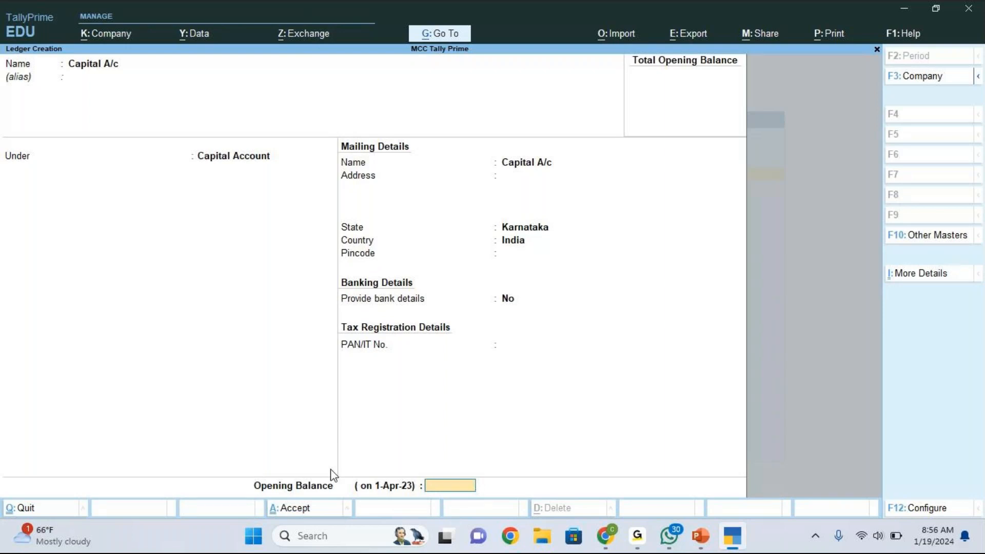
{"action": "key", "text": "ctrl"}
- Save the Capital A/c ledger with Ctrl+A
{"action": "key", "text": "ctrl+a"}
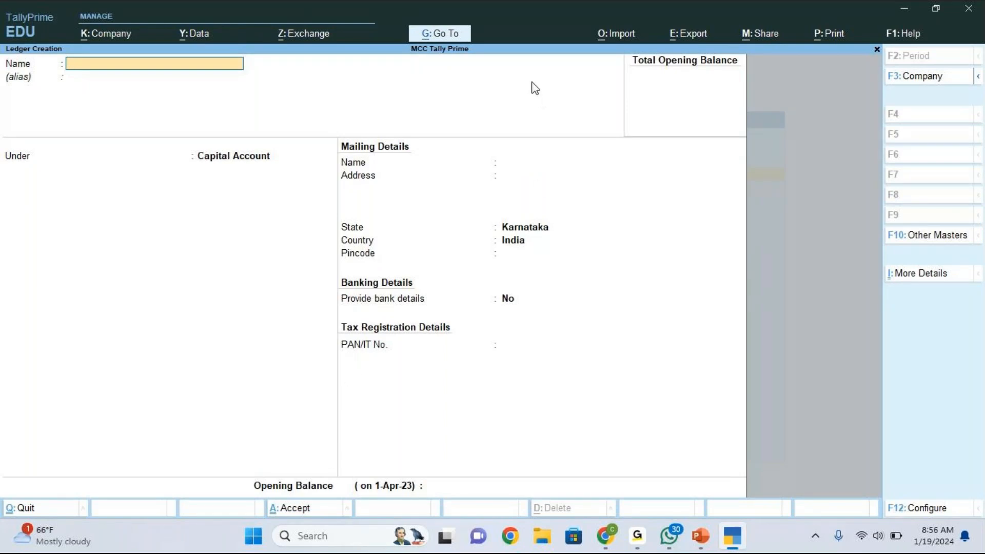
{"action": "left_click", "coordinate": [521, 60]}
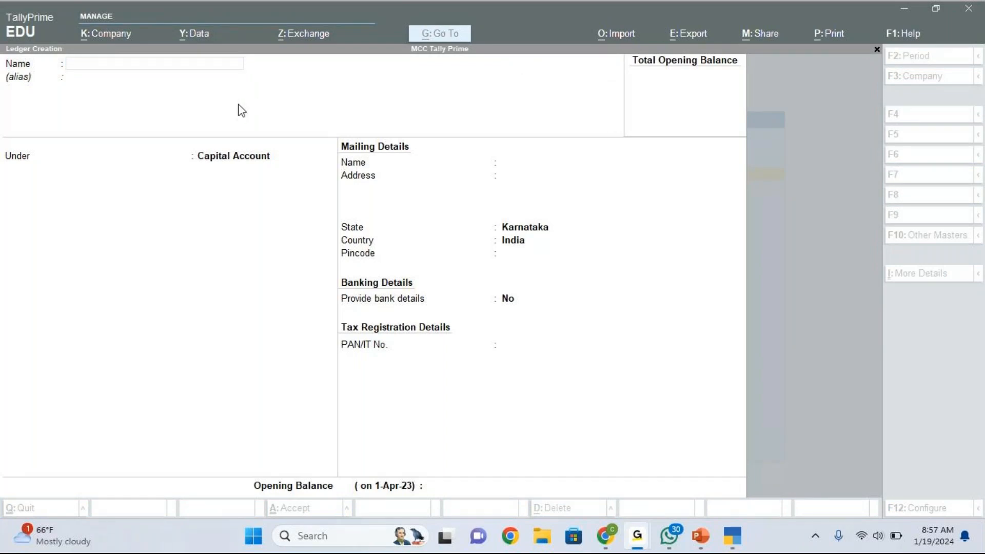
{"action": "left_click", "coordinate": [156, 70]}
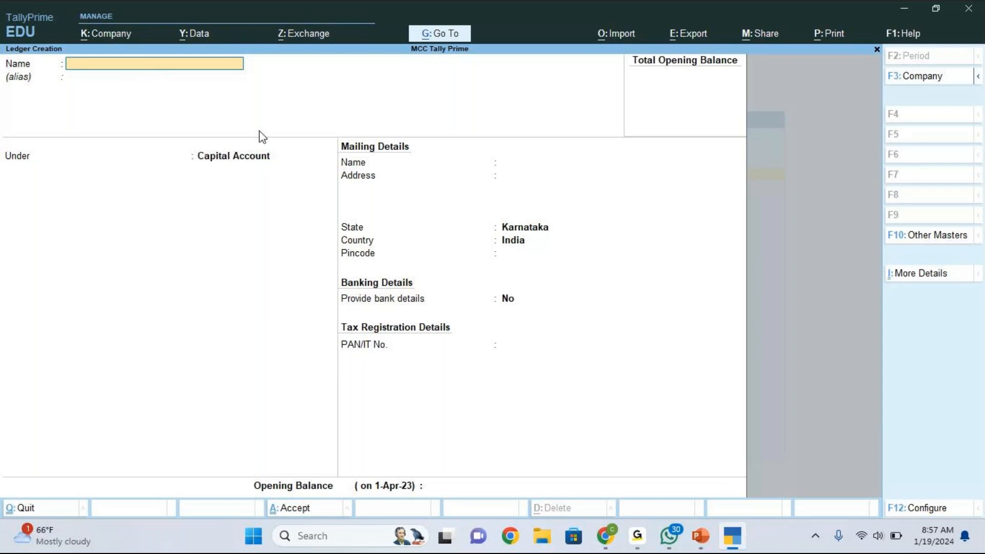
- Check the table of ledgers to create and name the next ledger 'HDFC Bank A/c'
{"action": "left_click", "coordinate": [706, 538]}
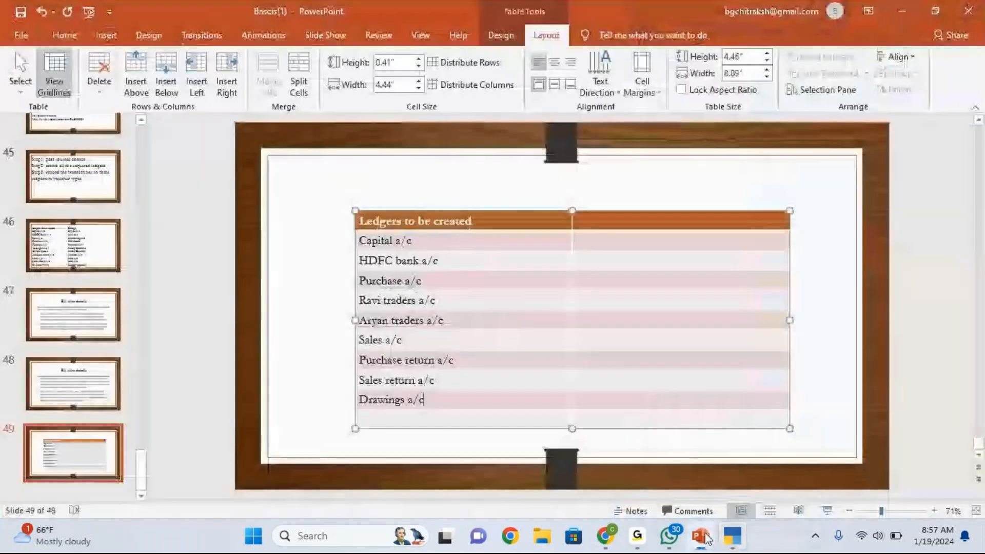
{"action": "left_click", "coordinate": [730, 537]}
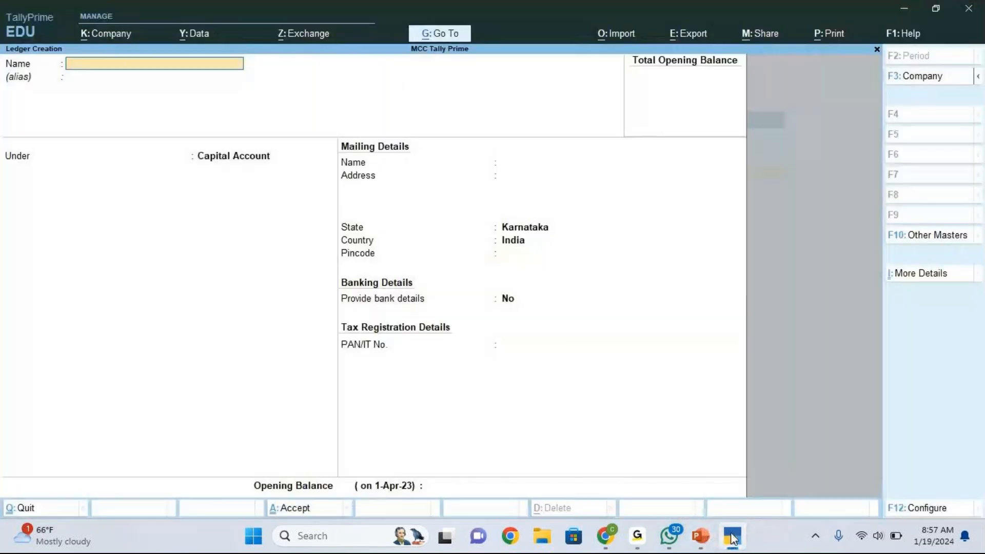
{"action": "type", "text": "HDFC Bank A/c"}
- Place HDFC Bank A/c under the Bank Accounts group and save it with Ctrl+A
{"action": "key", "text": "Return"}
{"action": "key", "text": "Return"}
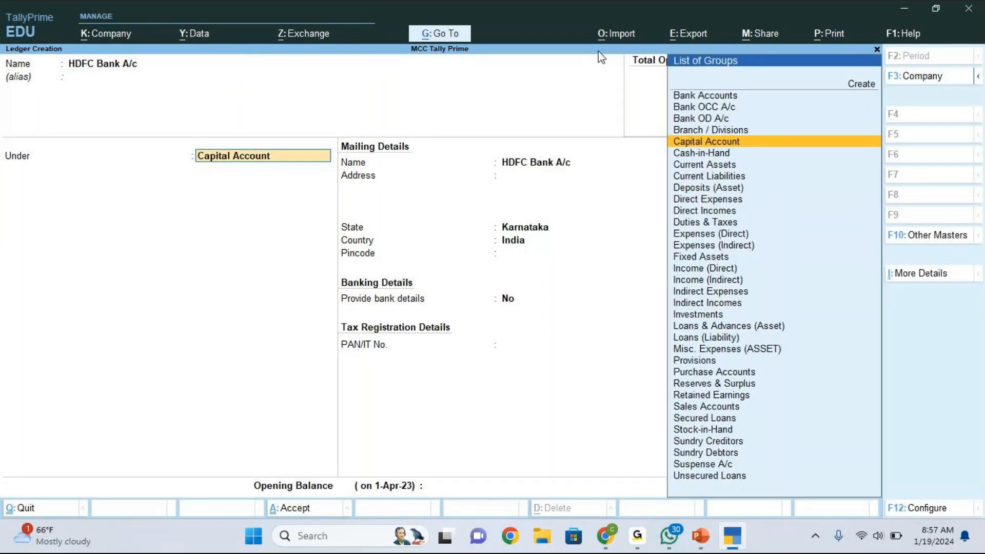
{"action": "left_click", "coordinate": [536, 34]}
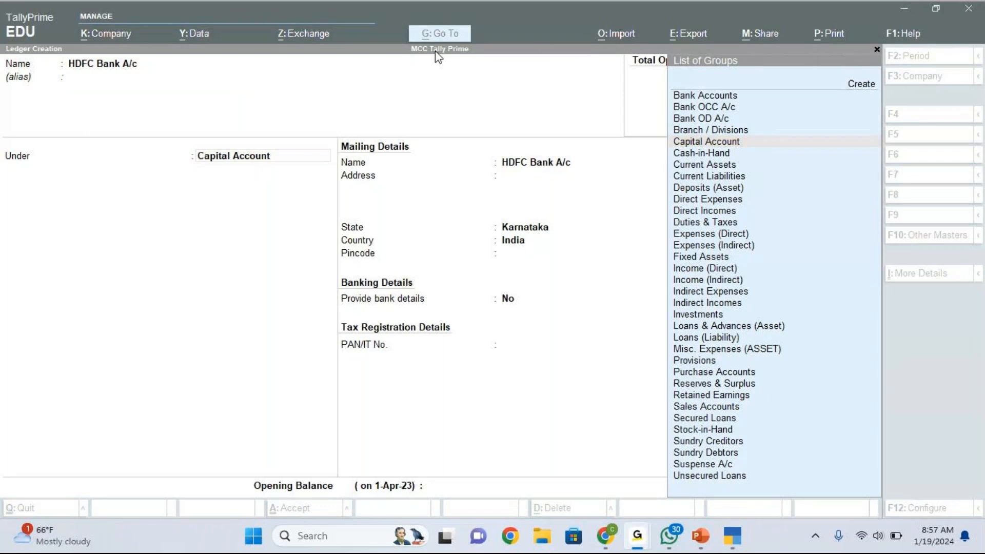
{"action": "left_click", "coordinate": [735, 161]}
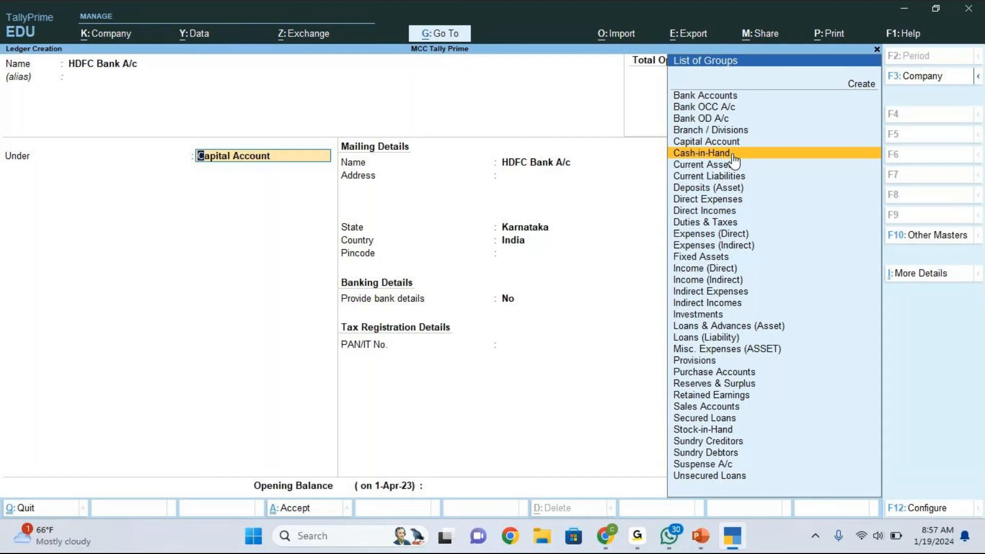
{"action": "key", "text": "Up"}
{"action": "key", "text": "Up"}
{"action": "key", "text": "Up"}
{"action": "key", "text": "Up"}
{"action": "key", "text": "Up"}
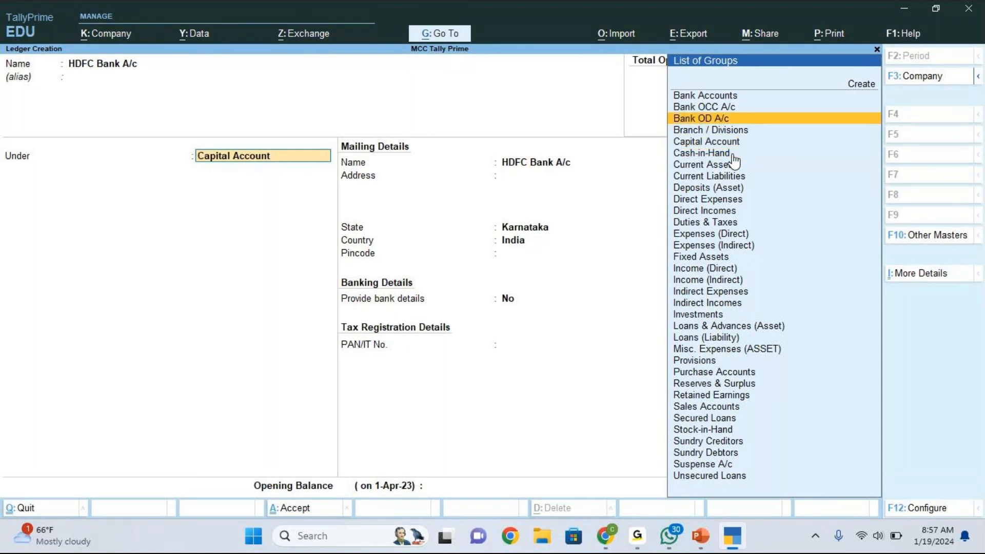
{"action": "key", "text": "Return"}
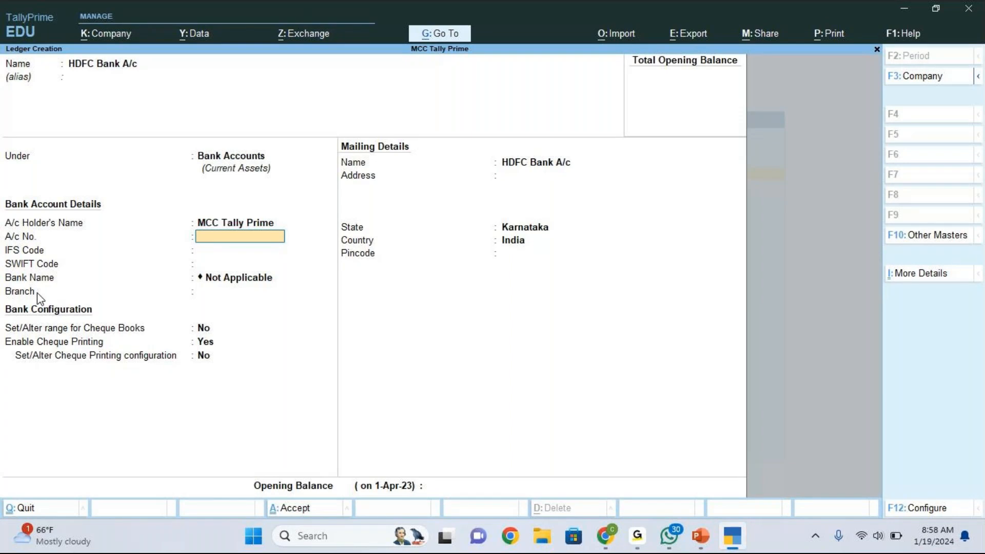
{"action": "key", "text": "ctrl+a"}
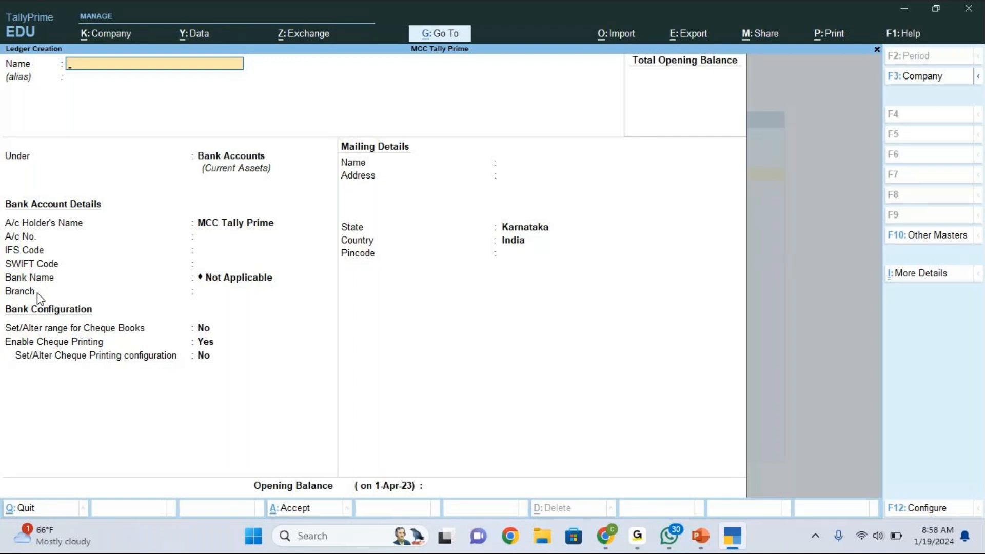
- Start a dummy ledger named 'Hkdhfkdh' and open its F12 Configuration settings
{"action": "left_click", "coordinate": [608, 28]}
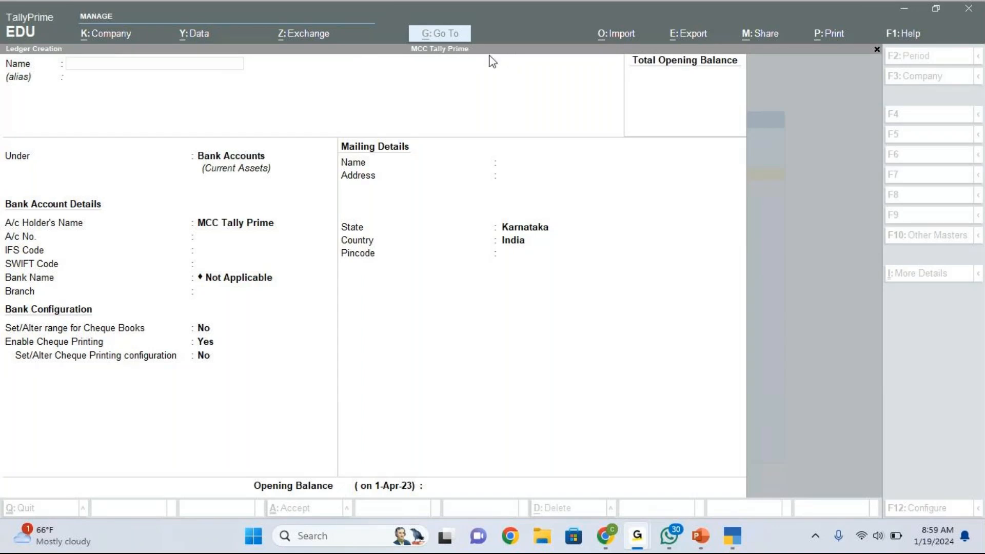
{"action": "left_click", "coordinate": [116, 67]}
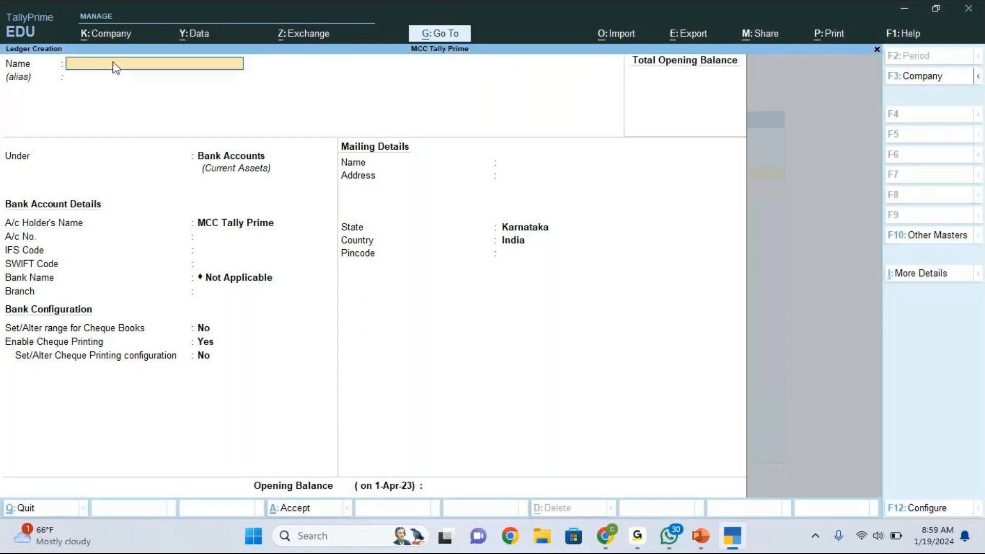
{"action": "type", "text": "Hkdhfkdh"}
{"action": "key", "text": "Return"}
{"action": "key", "text": "Return"}
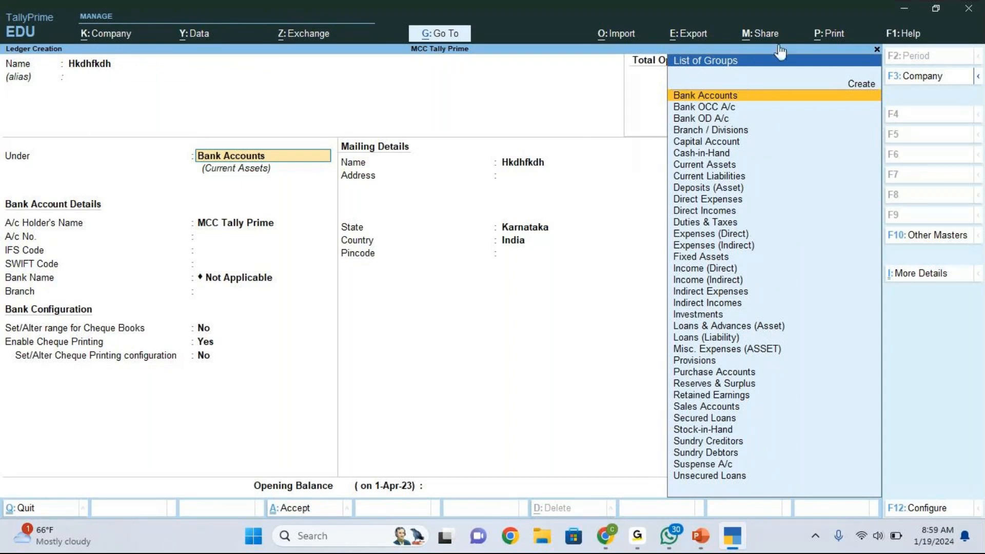
{"action": "left_click", "coordinate": [755, 45]}
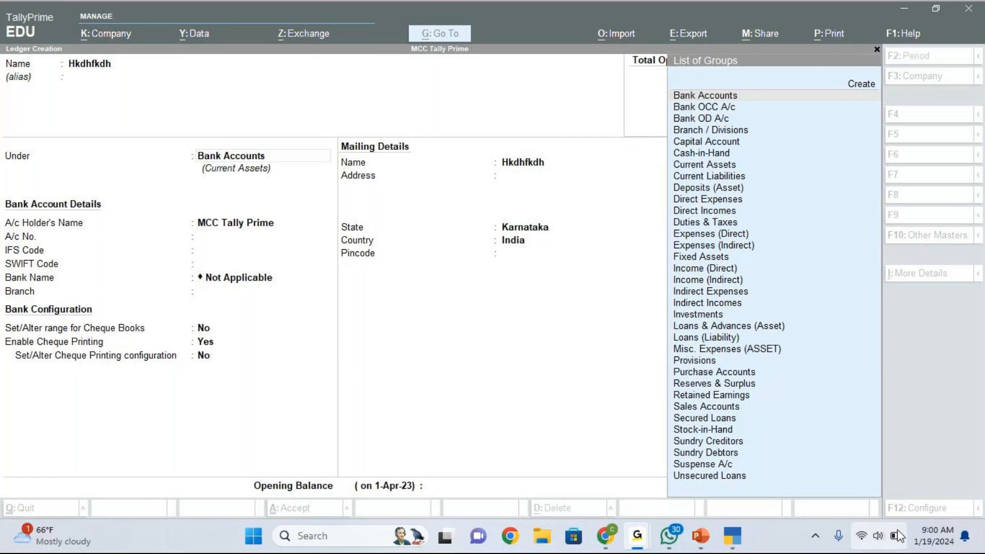
{"action": "left_click", "coordinate": [906, 507]}
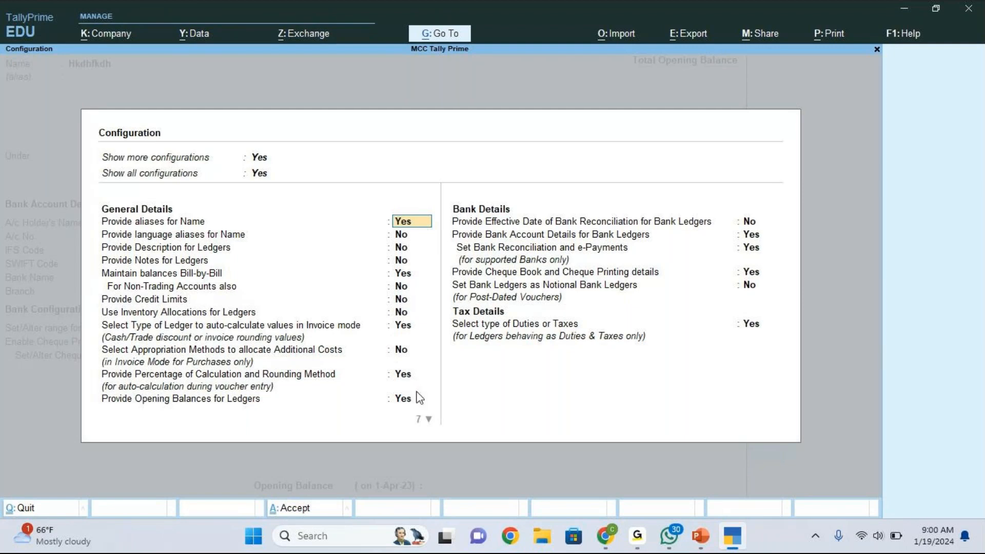
- Step through the ledger Configuration options unchanged and close them with Ctrl+A
{"action": "key", "text": "Down"}
{"action": "key", "text": "Down"}
{"action": "key", "text": "Down"}
{"action": "key", "text": "Down"}
{"action": "key", "text": "Down"}
{"action": "key", "text": "Down"}
{"action": "key", "text": "Down"}
{"action": "key", "text": "Down"}
{"action": "key", "text": "Down"}
{"action": "key", "text": "Down"}
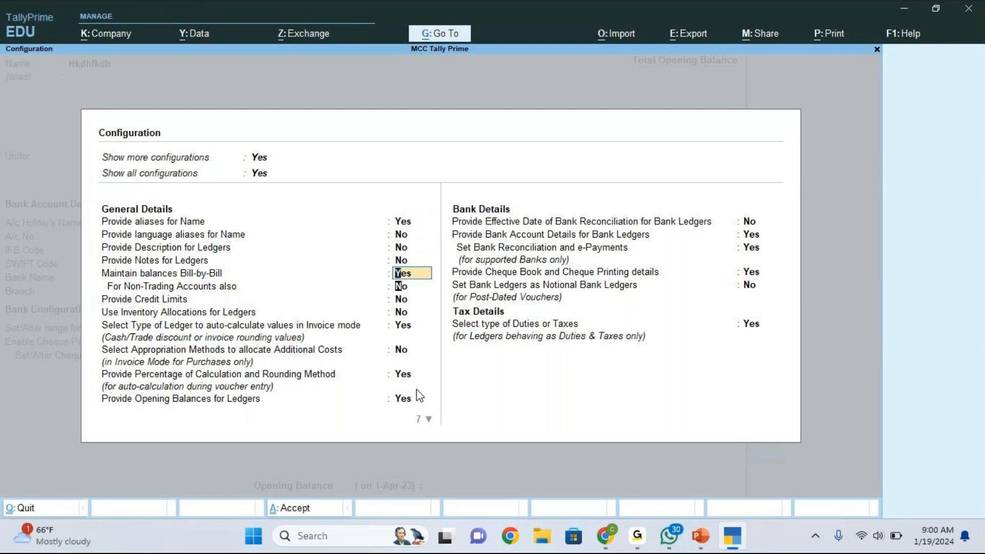
{"action": "key", "text": "Down"}
{"action": "key", "text": "Down"}
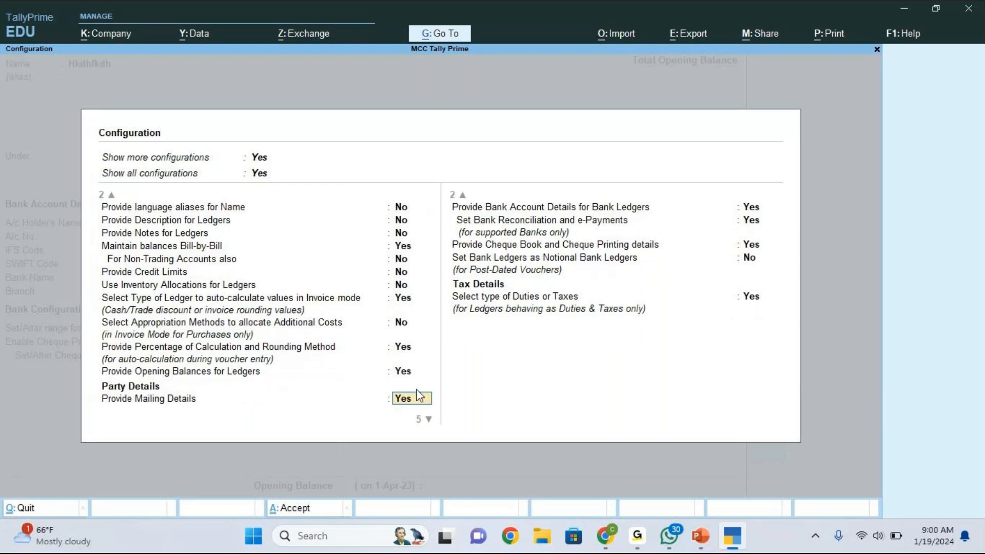
{"action": "key", "text": "Down"}
{"action": "key", "text": "Down"}
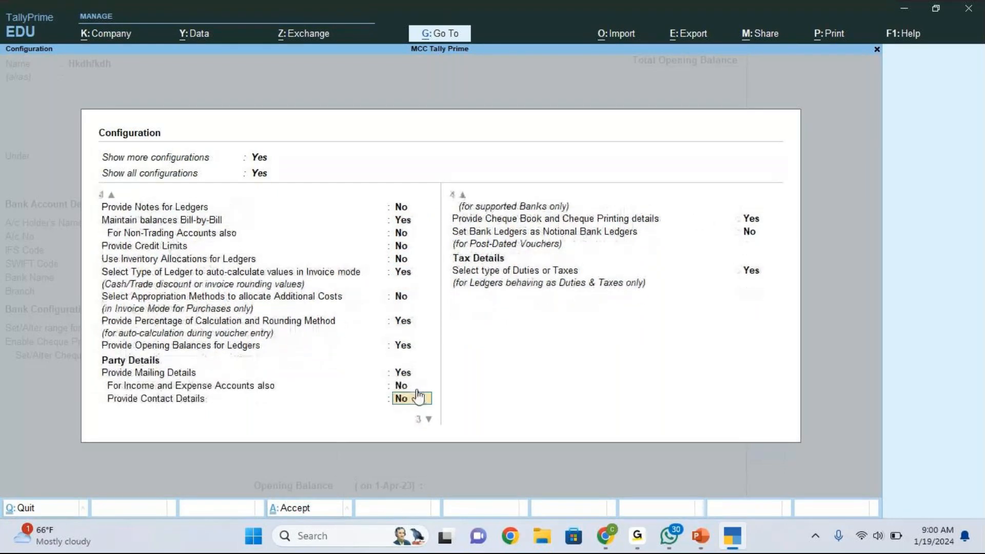
{"action": "key", "text": "Down"}
{"action": "key", "text": "Down"}
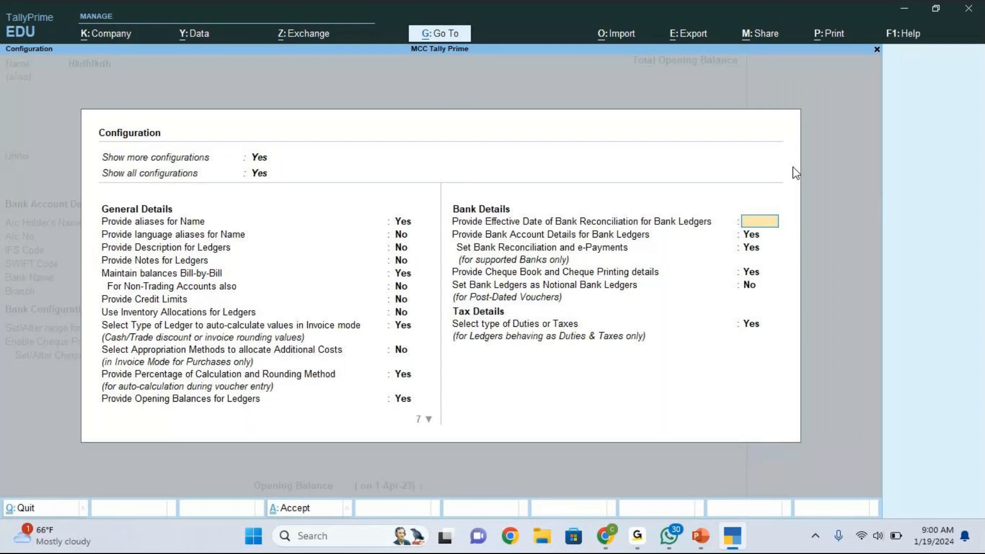
{"action": "key", "text": "ctrl+a"}
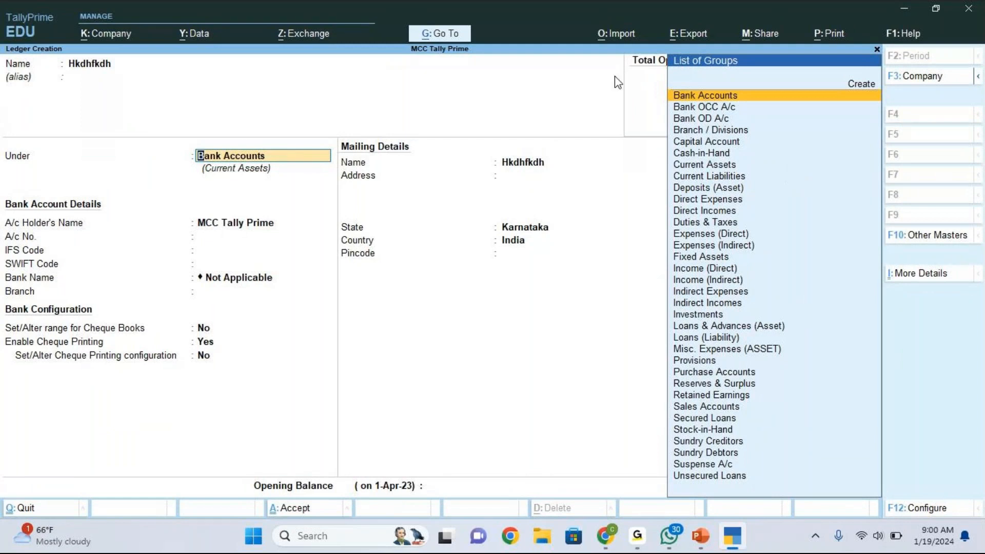
- Clear the dummy ledger's Bank Accounts group from the Under field
{"action": "left_click", "coordinate": [752, 25]}
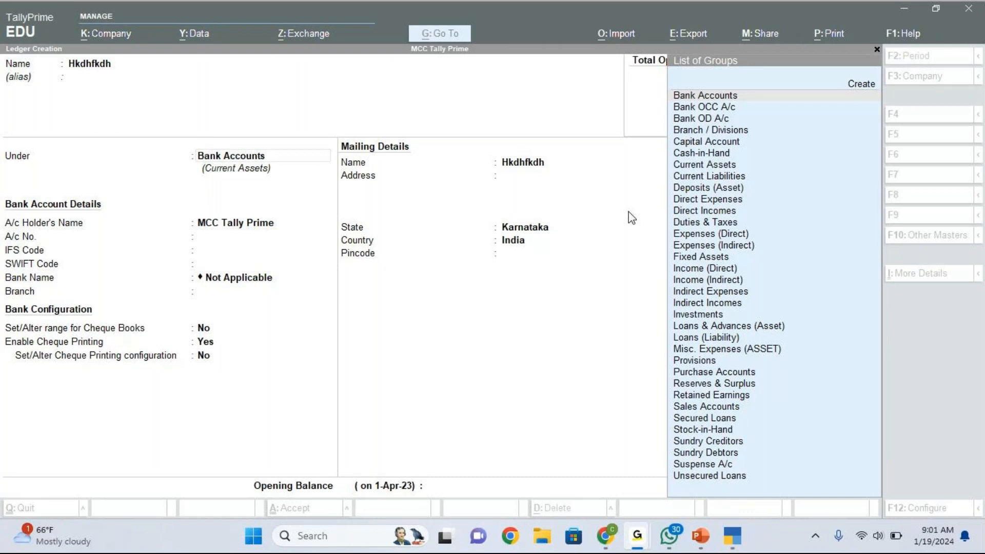
{"action": "left_click", "coordinate": [564, 263]}
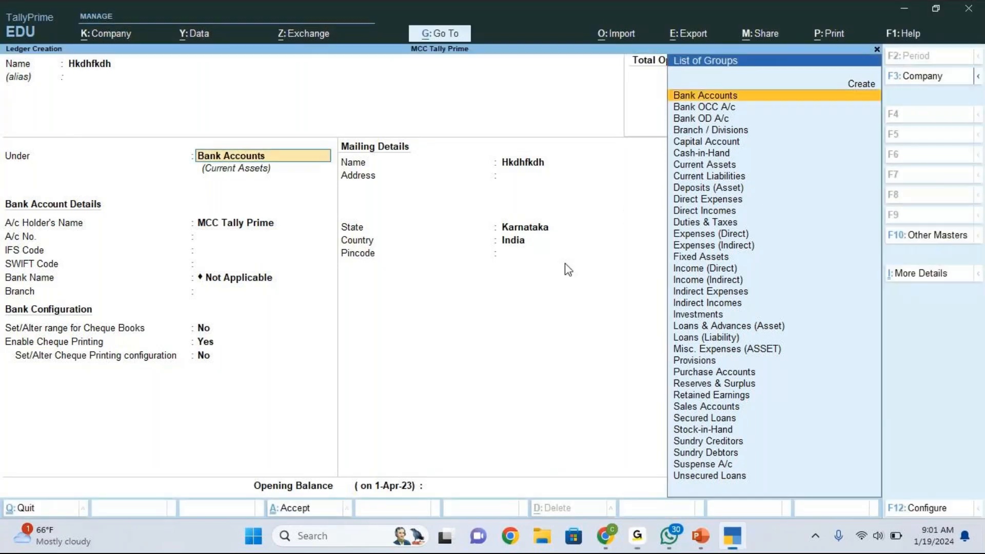
{"action": "key", "text": "BackSpace"}
{"action": "key", "text": "BackSpace"}
{"action": "key", "text": "BackSpace"}
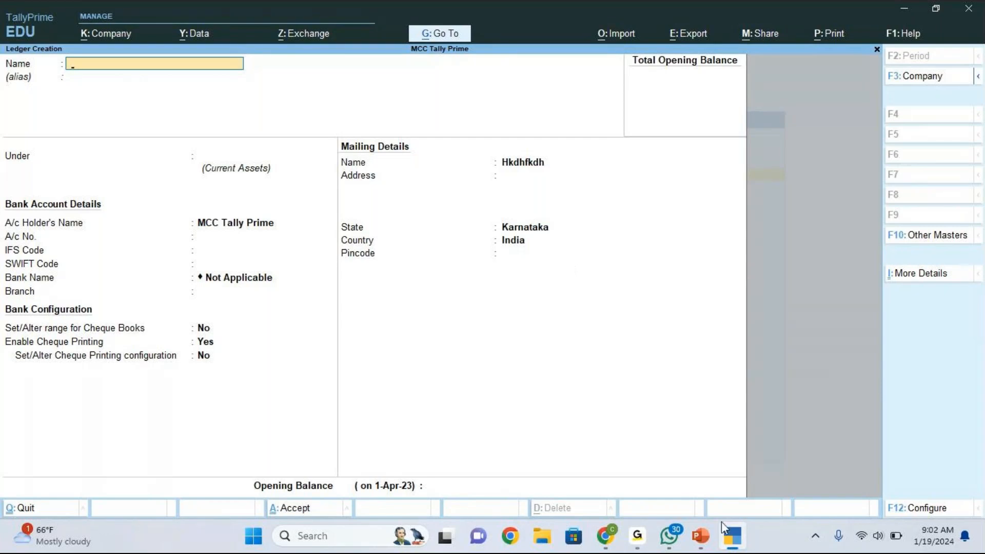
{"action": "left_click", "coordinate": [701, 536]}
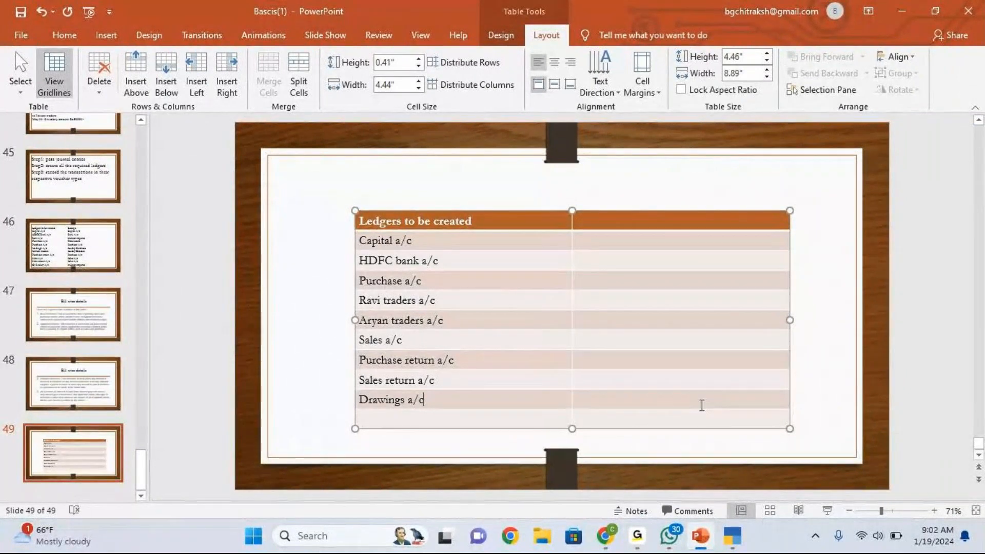
{"action": "left_click", "coordinate": [738, 545]}
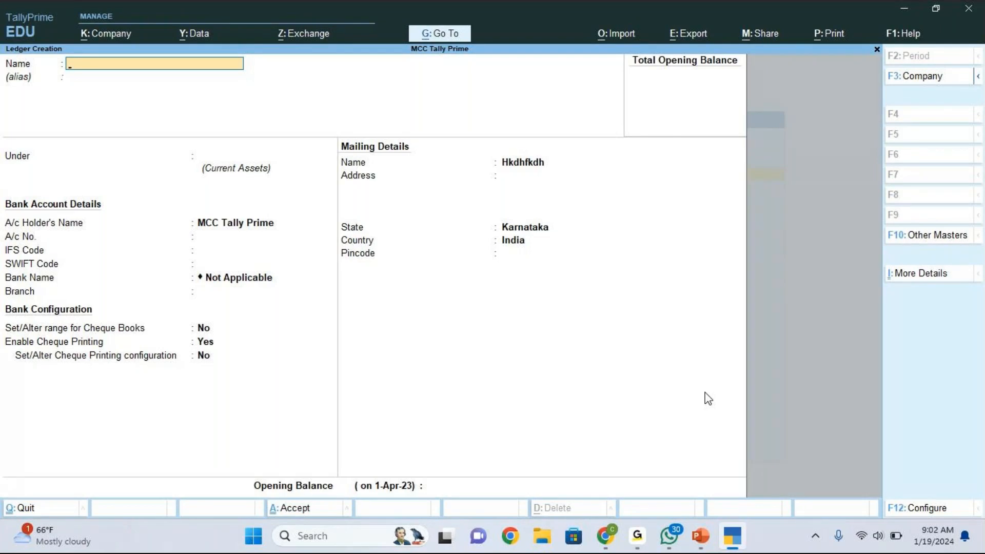
- Quit the blank ledger form with Yes and go back to the Gateway, highlighting Chart of Accounts
{"action": "key", "text": "Escape"}
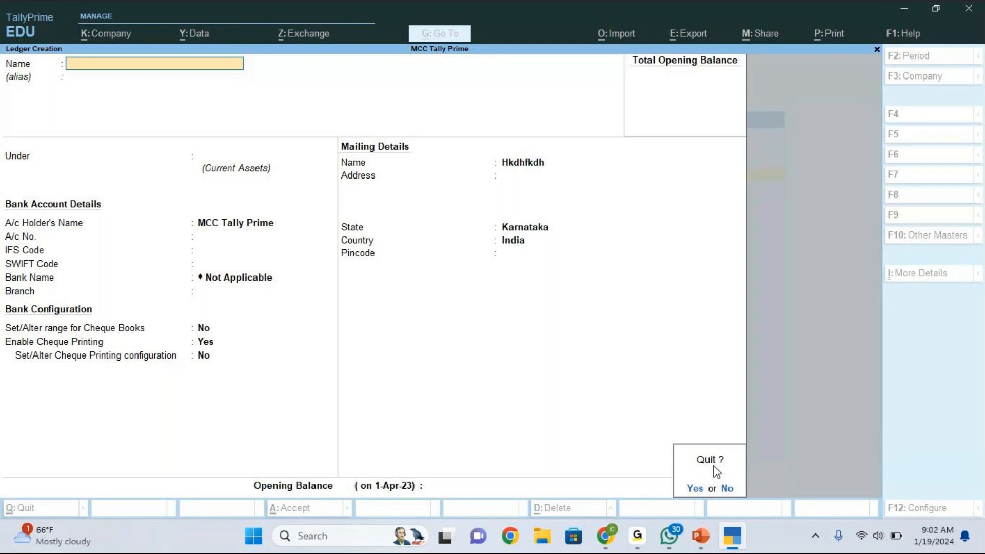
{"action": "key", "text": "y"}
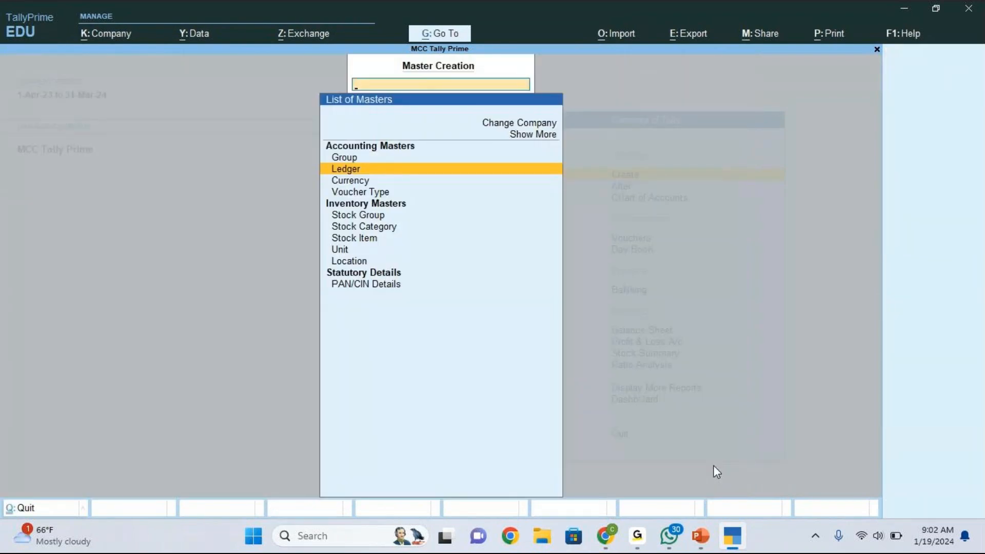
{"action": "key", "text": "Escape"}
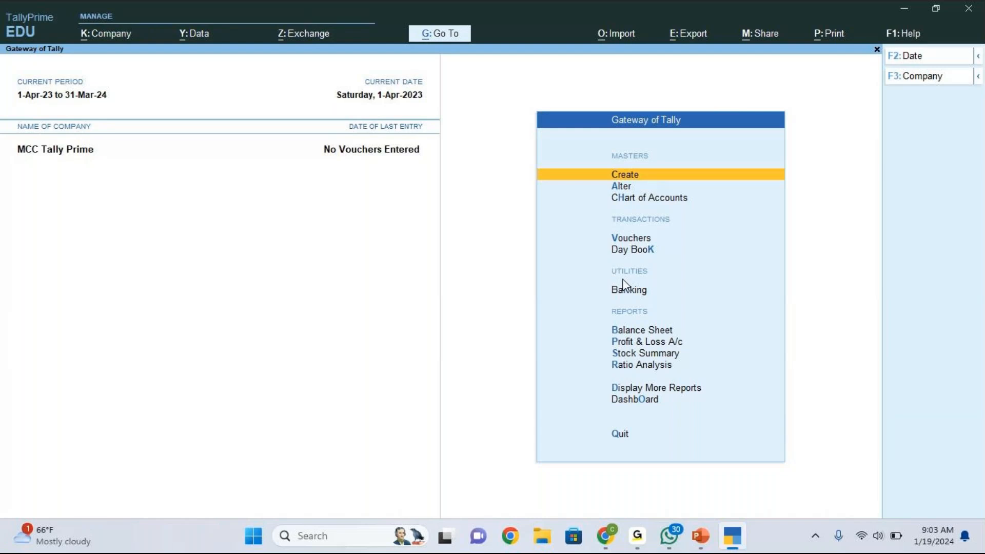
{"action": "key", "text": "Down"}
{"action": "key", "text": "Down"}
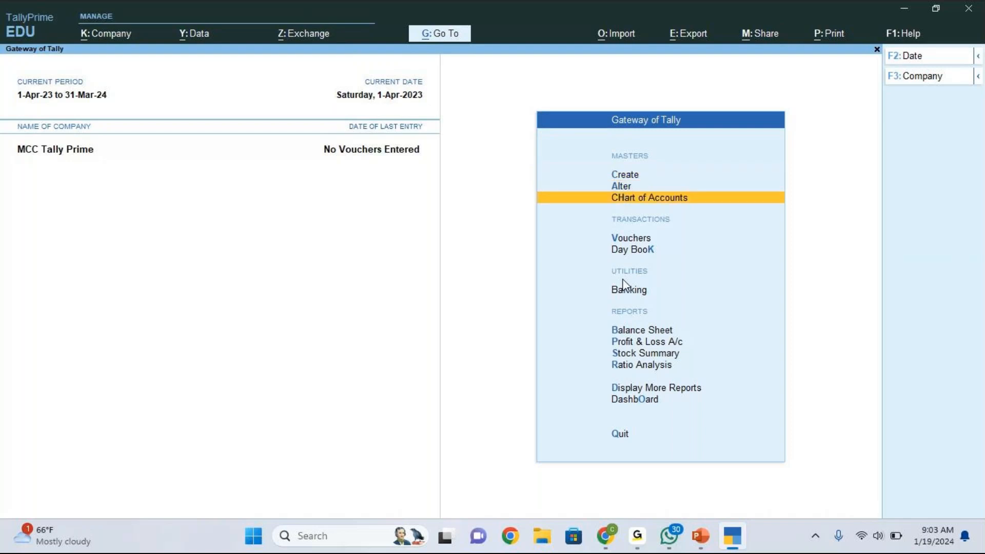
- Open Chart of Accounts > Ledgers to review existing ledgers, then bring up the Multi-Masters options
{"action": "left_click", "coordinate": [618, 203]}
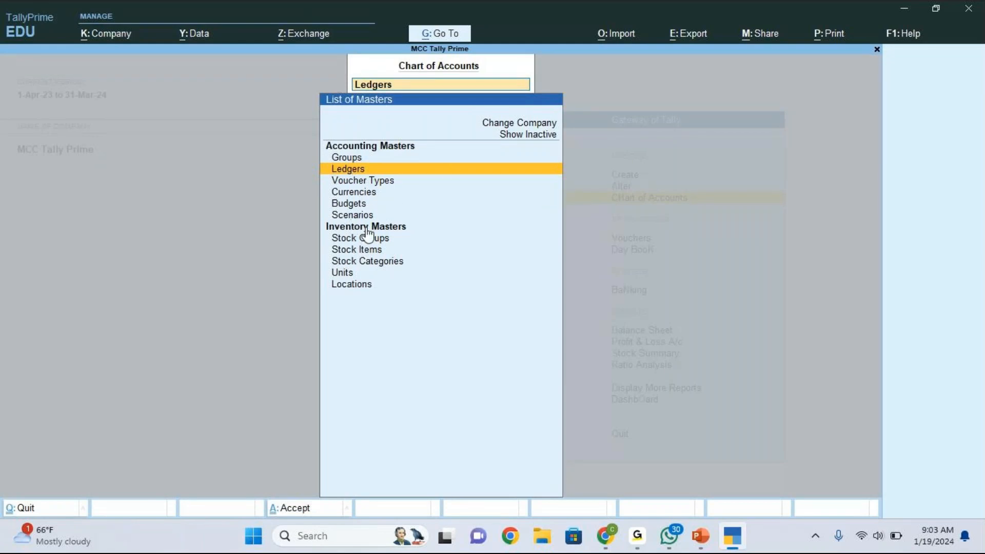
{"action": "left_click", "coordinate": [350, 171]}
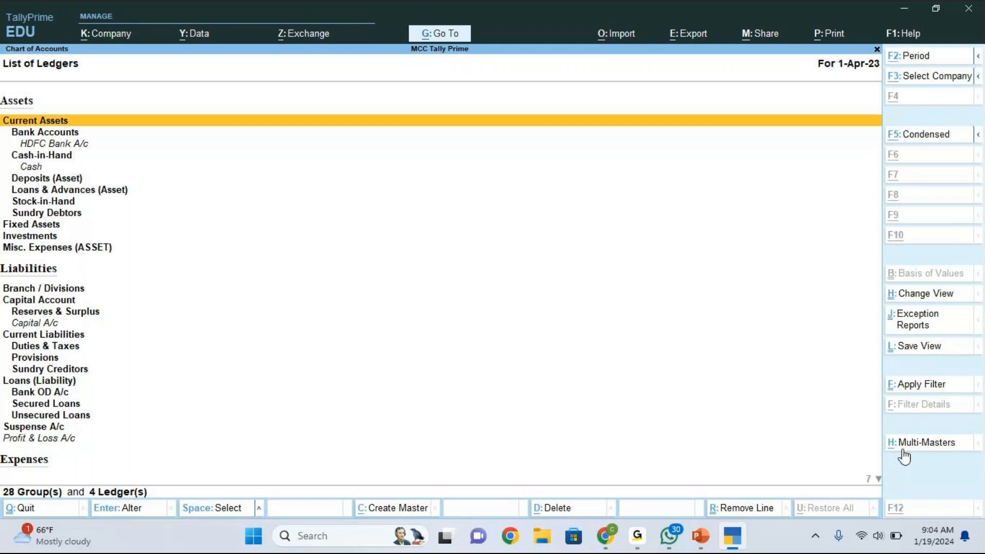
{"action": "left_click", "coordinate": [903, 447]}
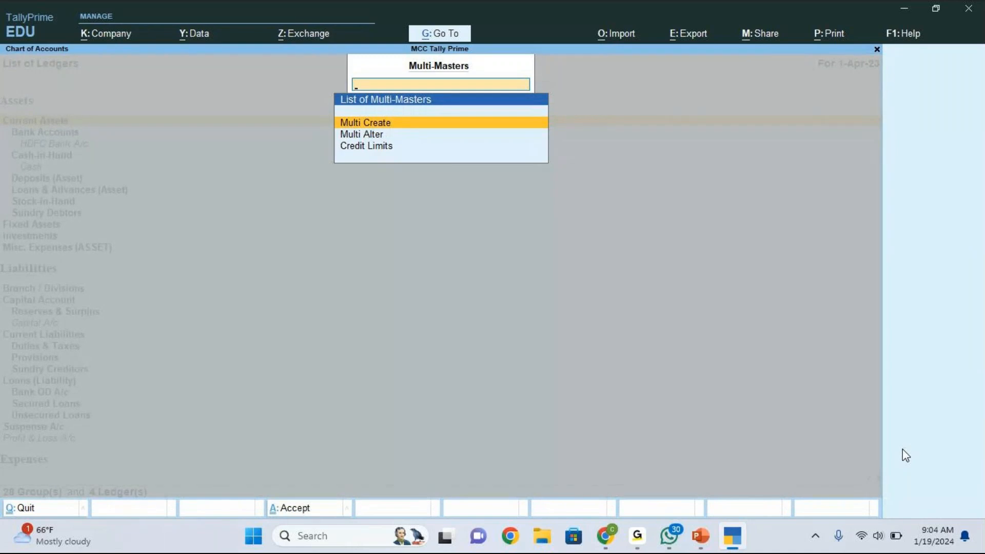
- Leave the empty Multi Ledger Creation screen and return to the Gateway of Tally
{"action": "left_click", "coordinate": [377, 125]}
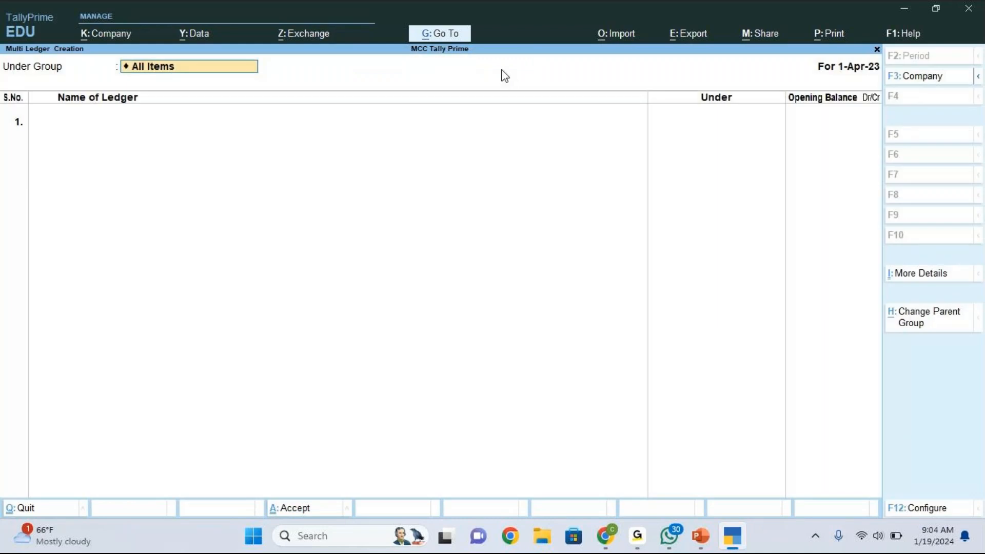
{"action": "key", "text": "alt+Tab"}
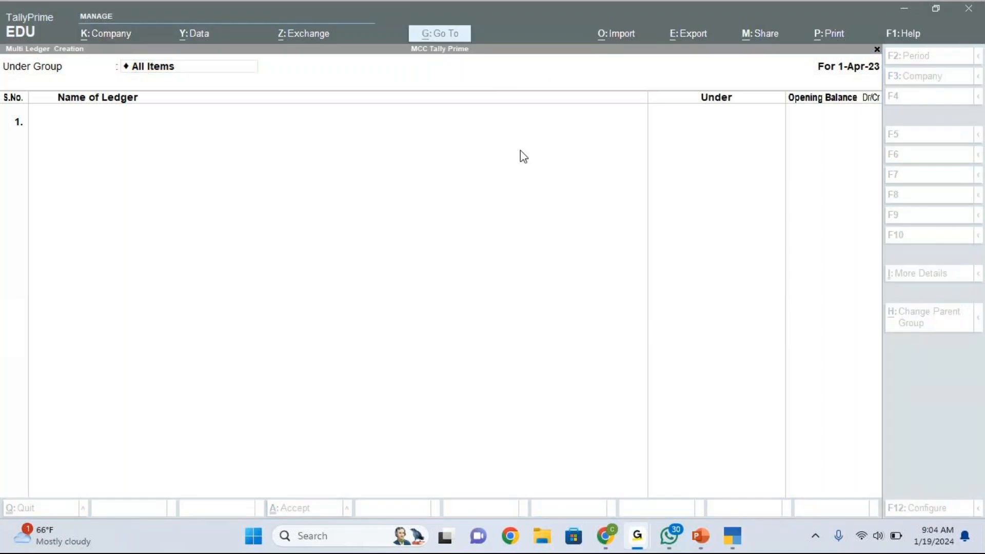
{"action": "left_click", "coordinate": [160, 66]}
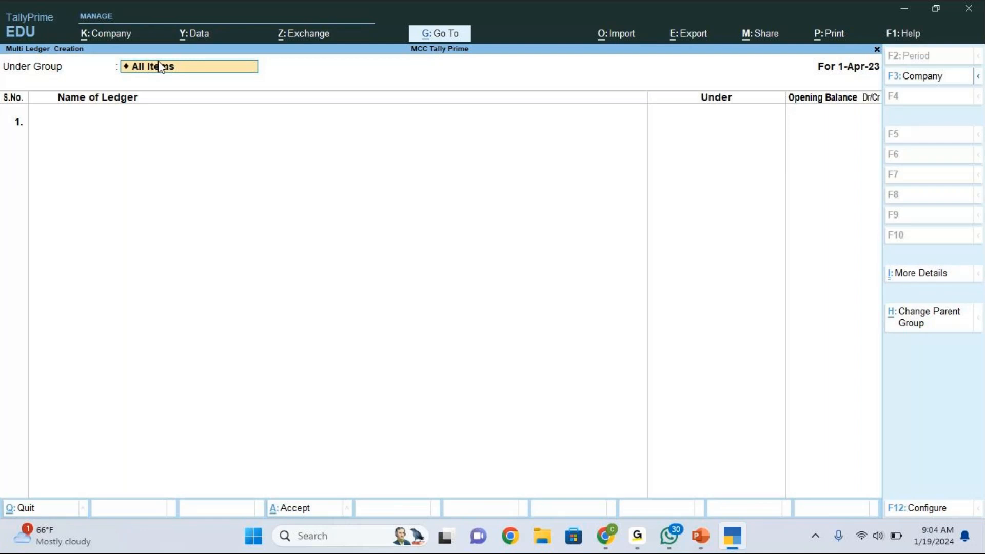
{"action": "key", "text": "BackSpace"}
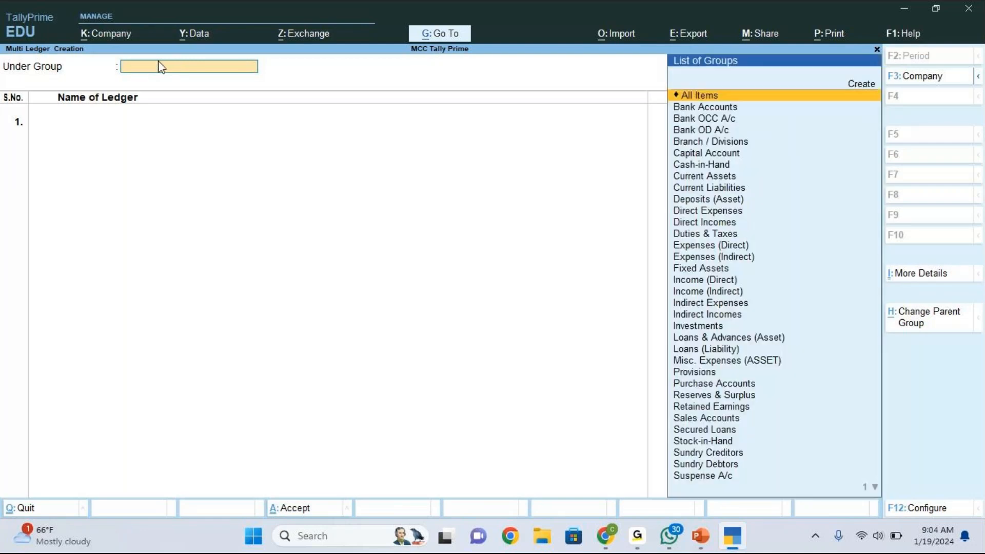
{"action": "key", "text": "Escape"}
{"action": "key", "text": "Escape"}
{"action": "key", "text": "Escape"}
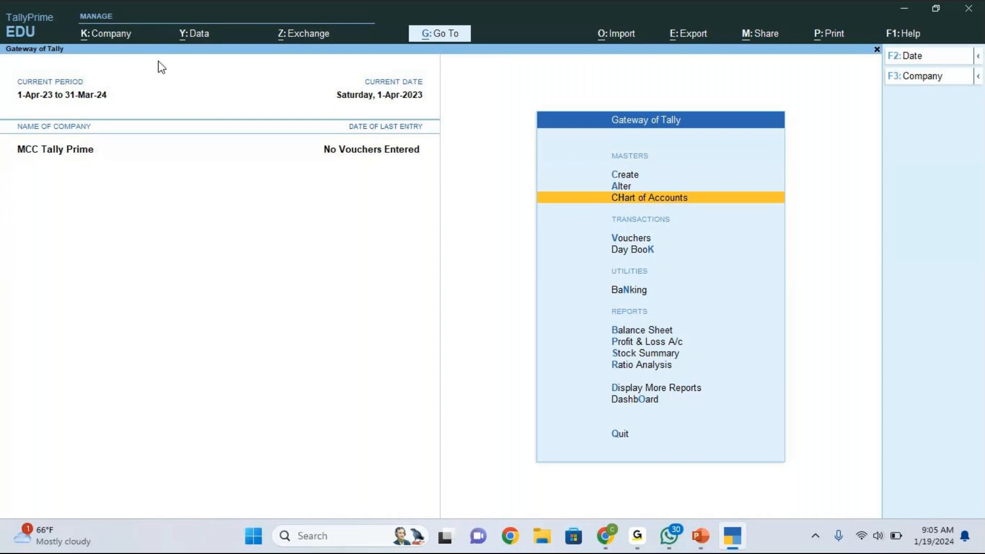
{"action": "key", "text": "Up"}
{"action": "key", "text": "Up"}
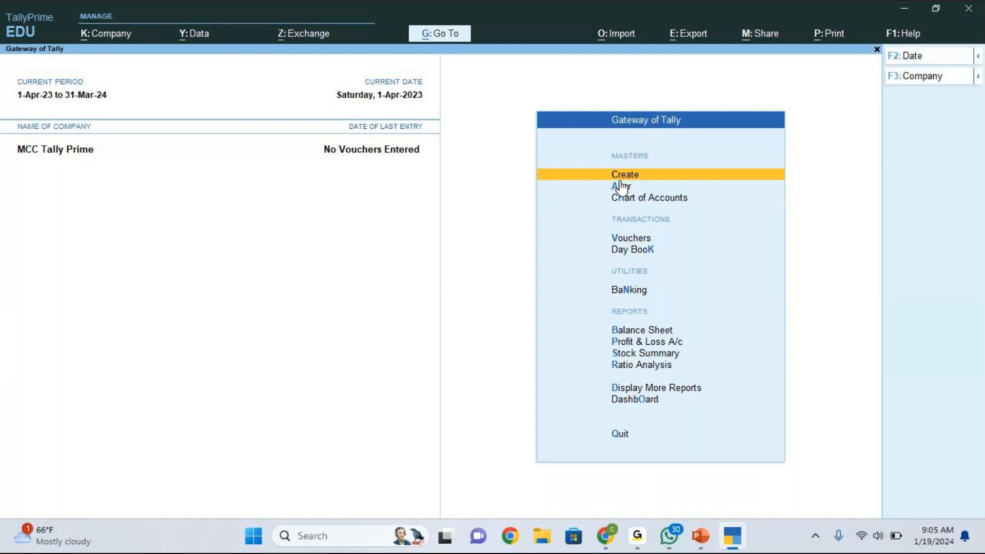
{"action": "key", "text": "Return"}
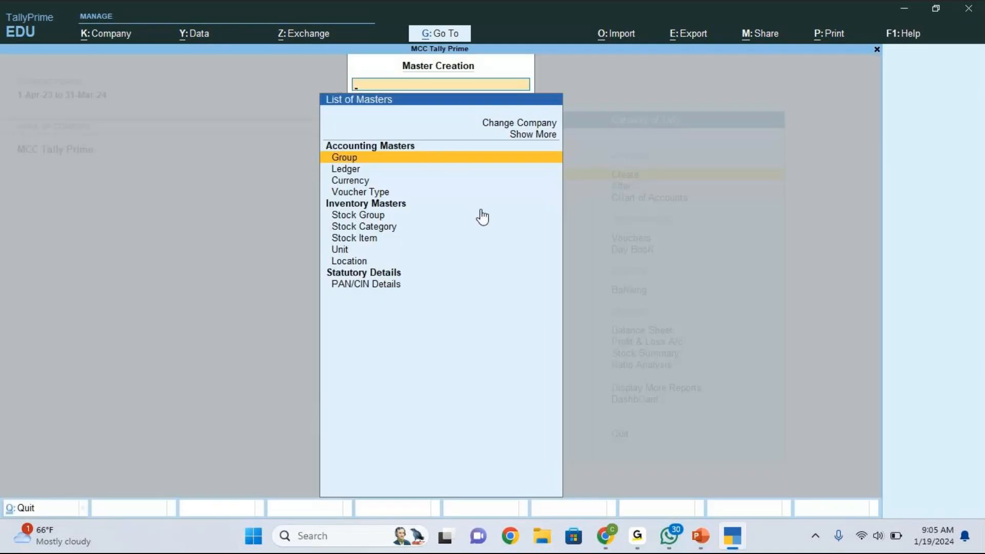
{"action": "left_click", "coordinate": [411, 170]}
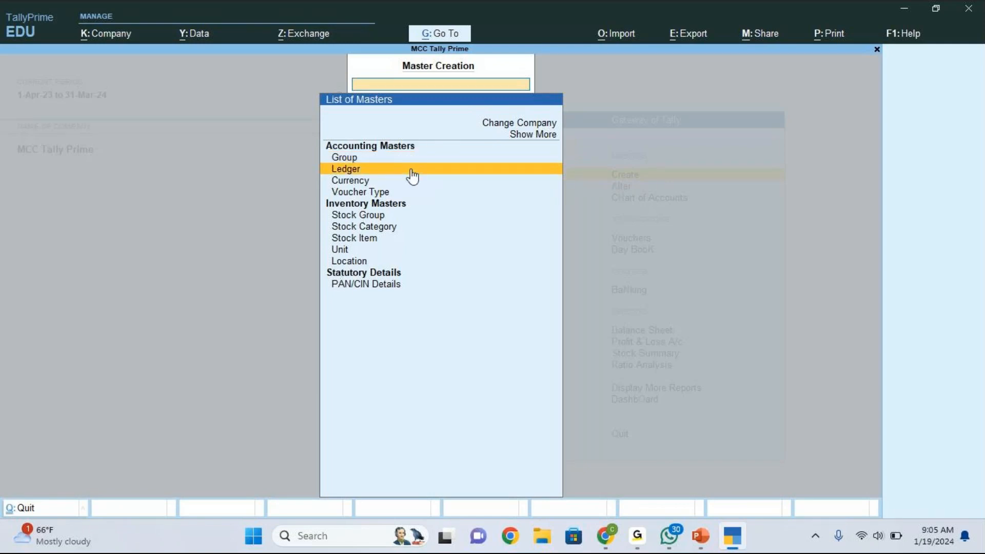
{"action": "left_click", "coordinate": [411, 170]}
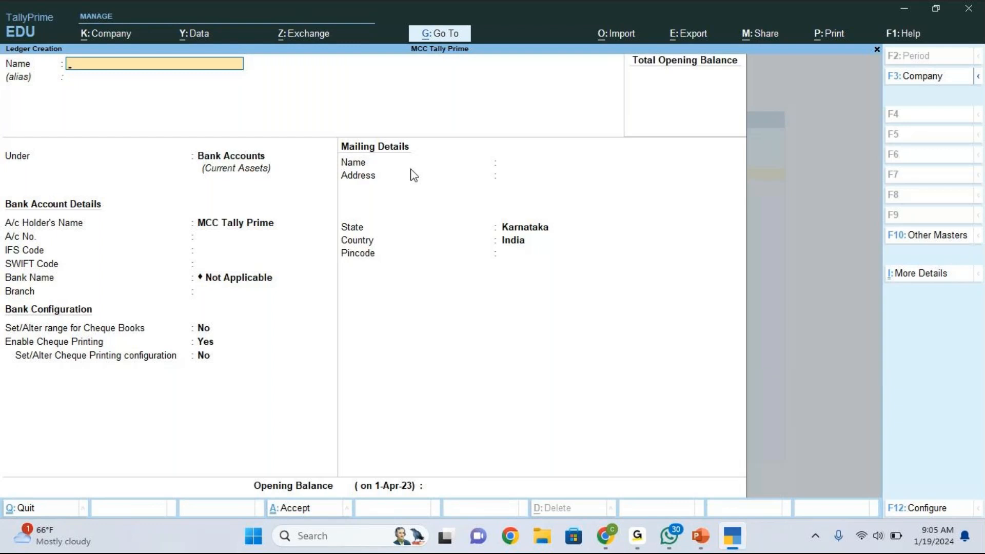
{"action": "key", "text": "Escape"}
{"action": "key", "text": "y"}
{"action": "key", "text": "Escape"}
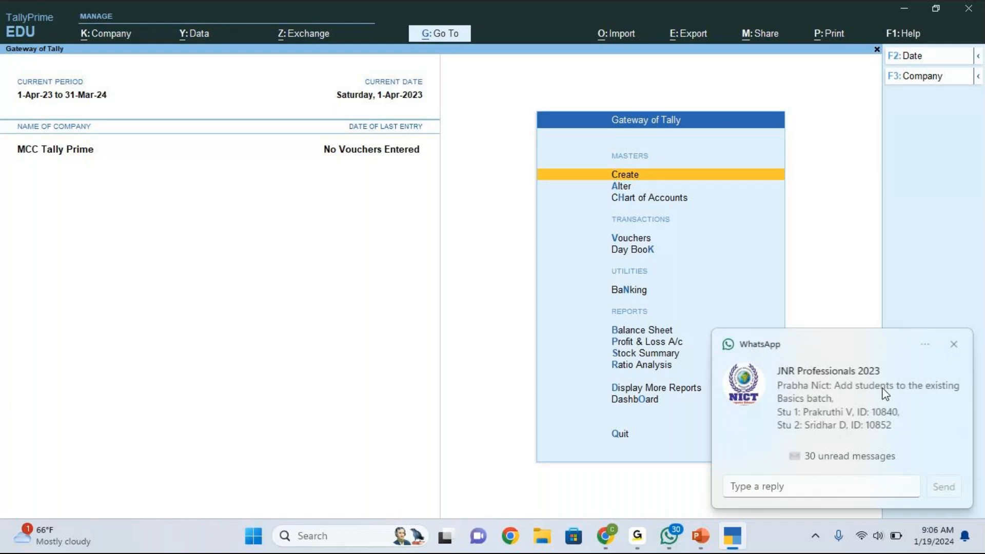
{"action": "left_click", "coordinate": [953, 344]}
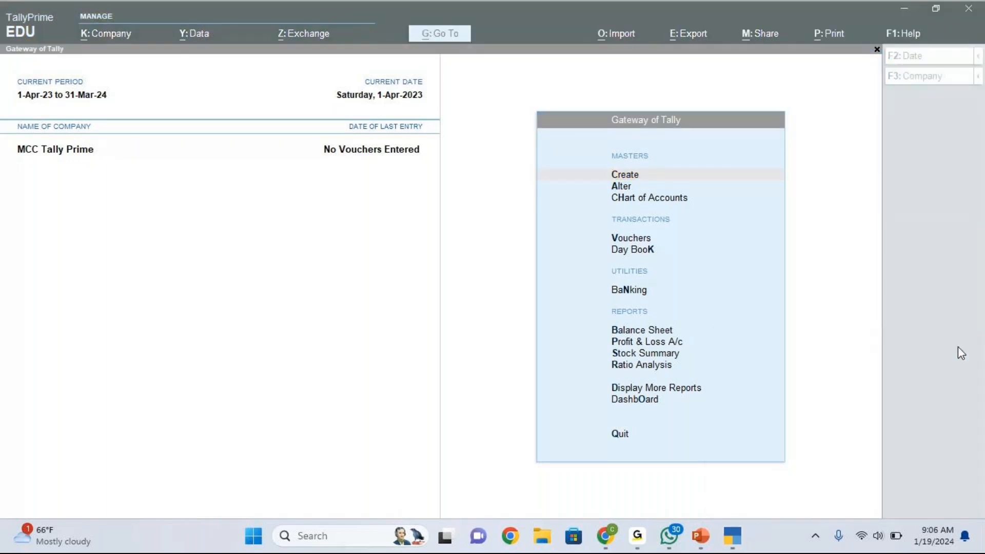
{"action": "left_click", "coordinate": [957, 347]}
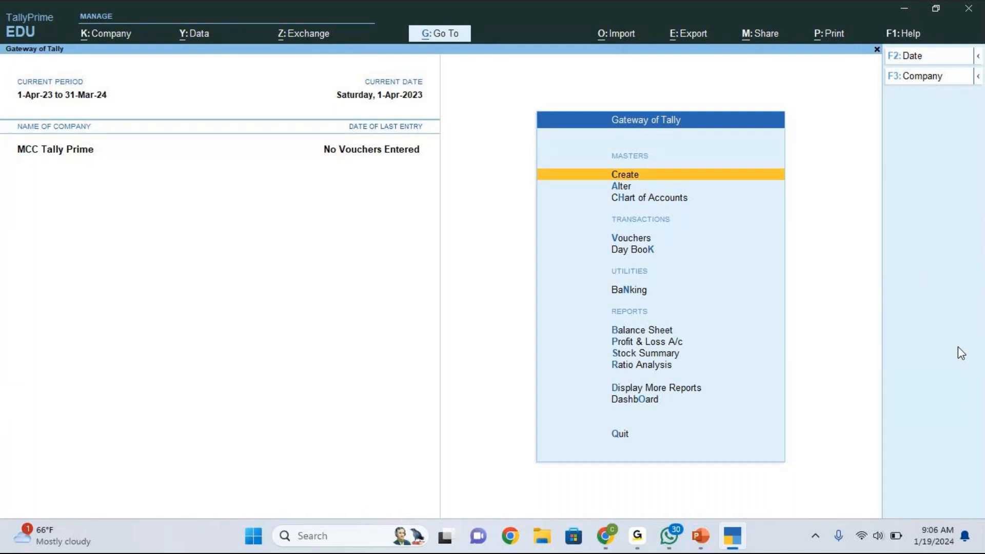
{"action": "key", "text": "Return"}
{"action": "key", "text": "Down"}
{"action": "key", "text": "Return"}
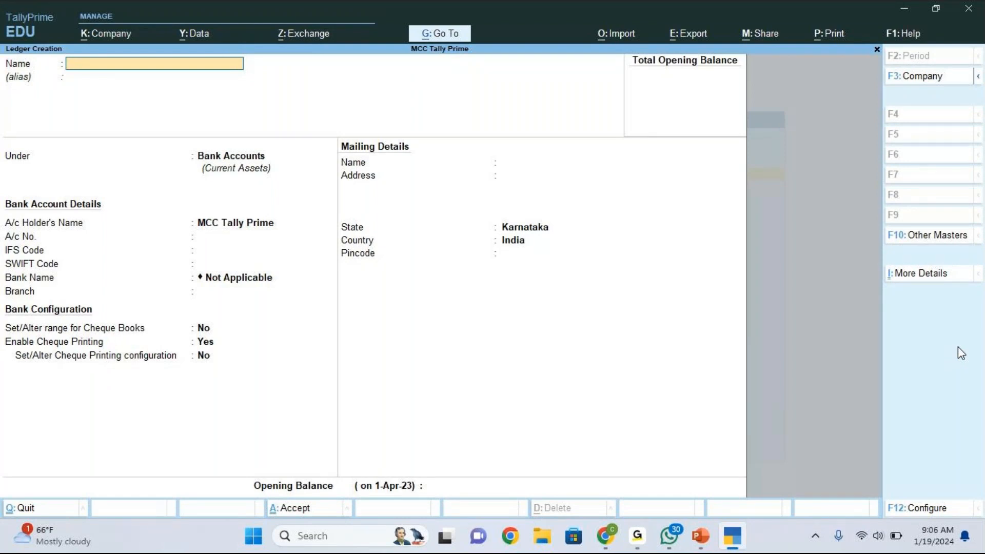
{"action": "key", "text": "Escape"}
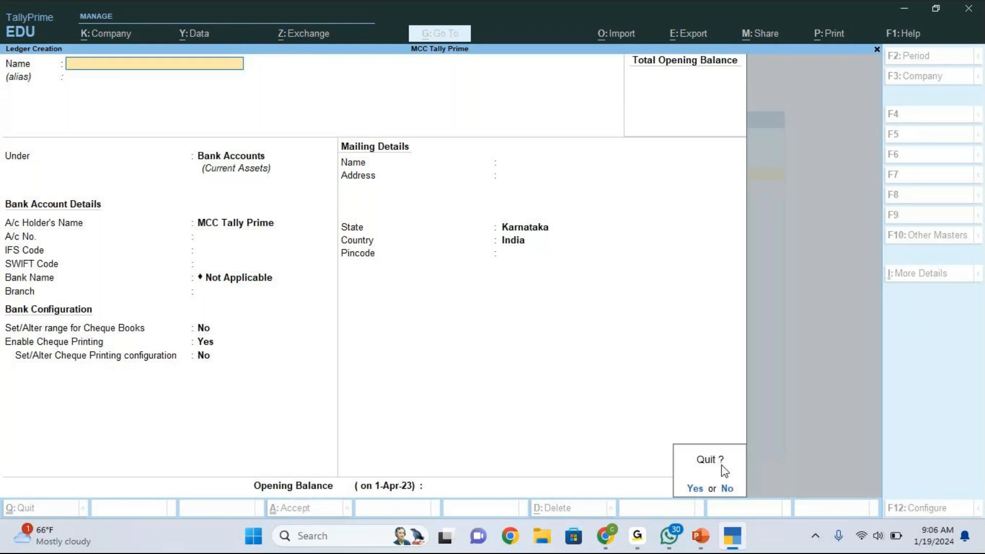
{"action": "key", "text": "y"}
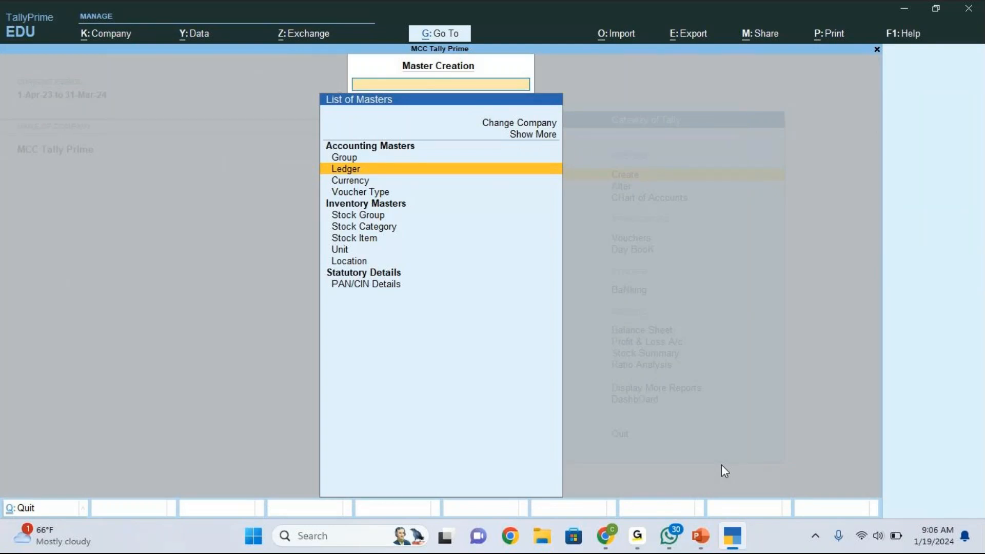
{"action": "key", "text": "Escape"}
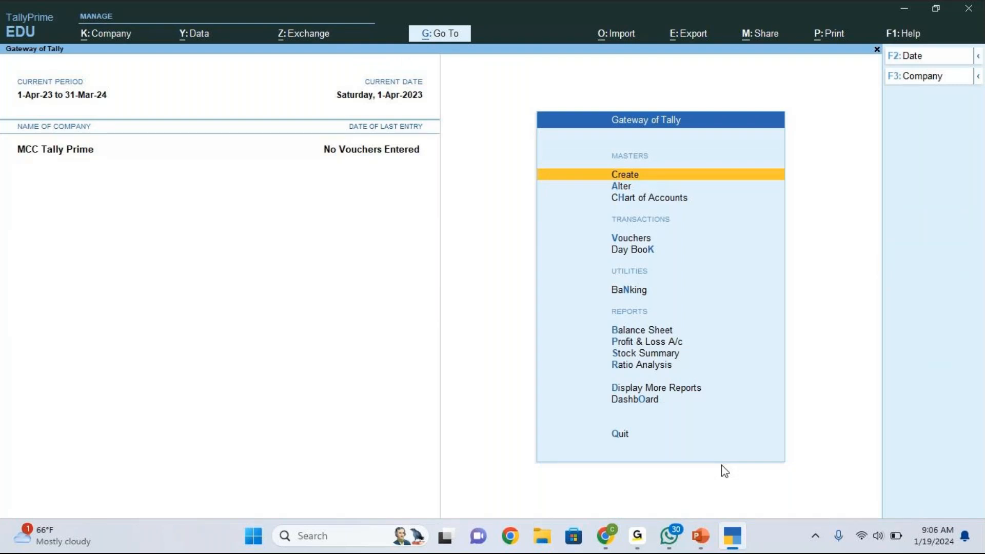
{"action": "key", "text": "Return"}
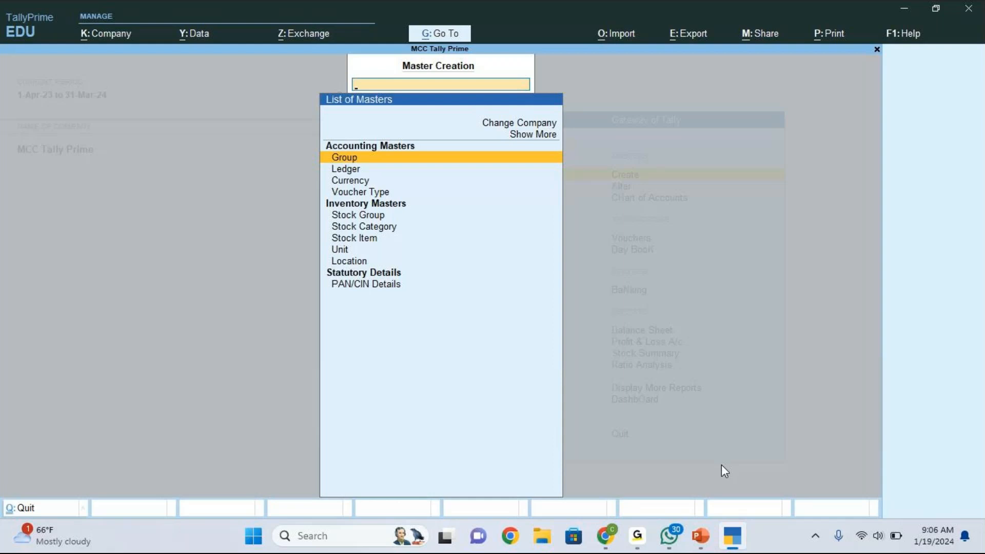
{"action": "key", "text": "Escape"}
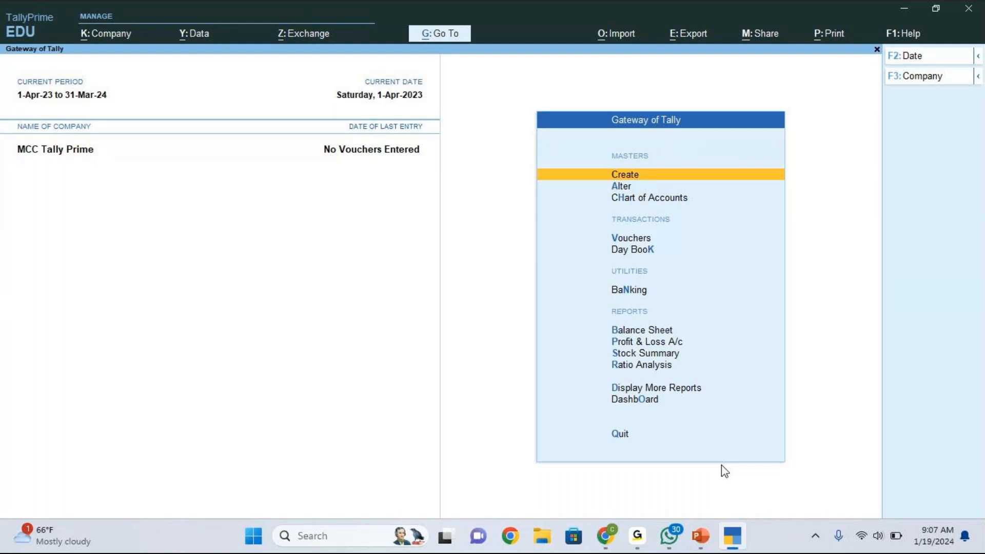
- Open Chart of Accounts and show the List of Ledgers with 28 groups and 4 ledgers
{"action": "key", "text": "Down"}
{"action": "key", "text": "Down"}
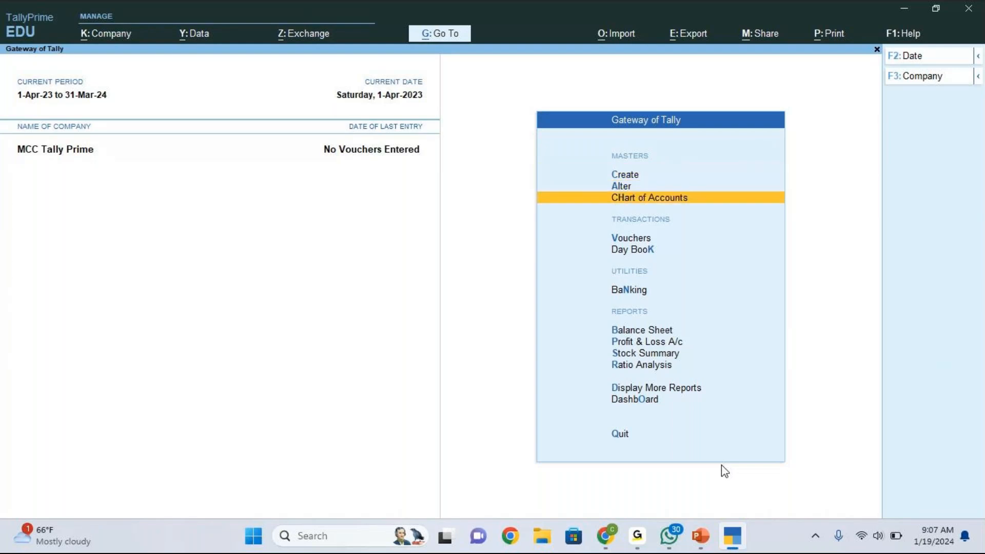
{"action": "key", "text": "Return"}
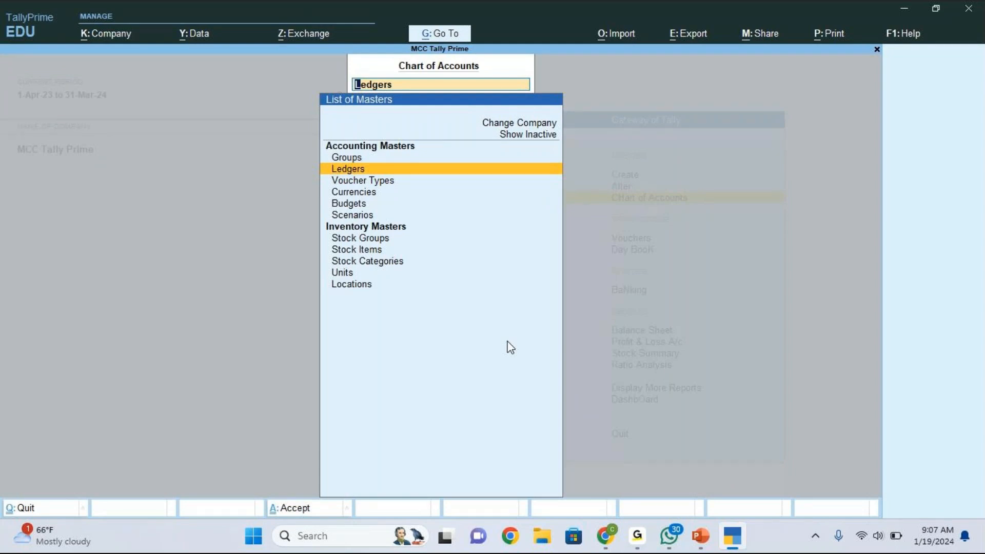
{"action": "key", "text": "Return"}
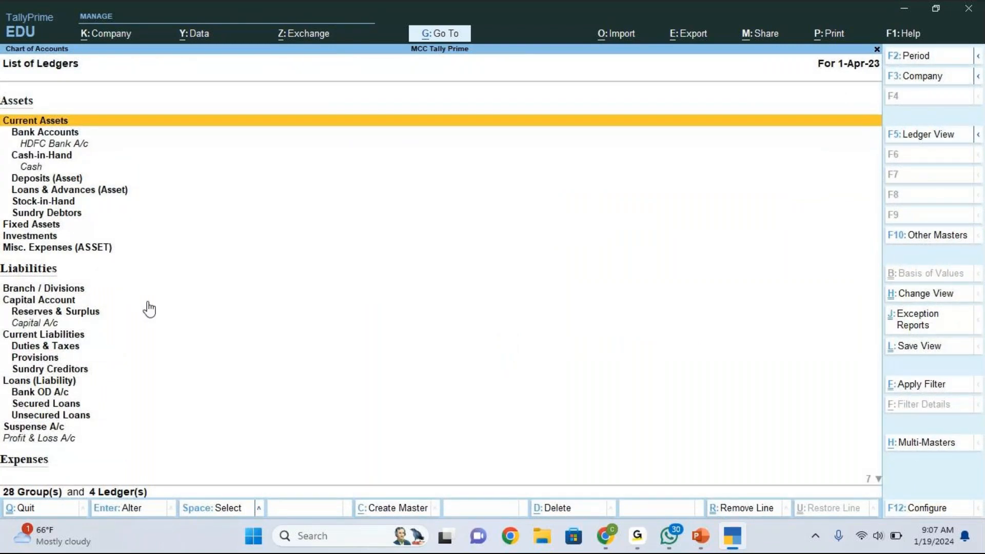
- Start Multi Create for ledgers from the Multi-Masters options and refocus the TallyPrime window
{"action": "left_click", "coordinate": [895, 443]}
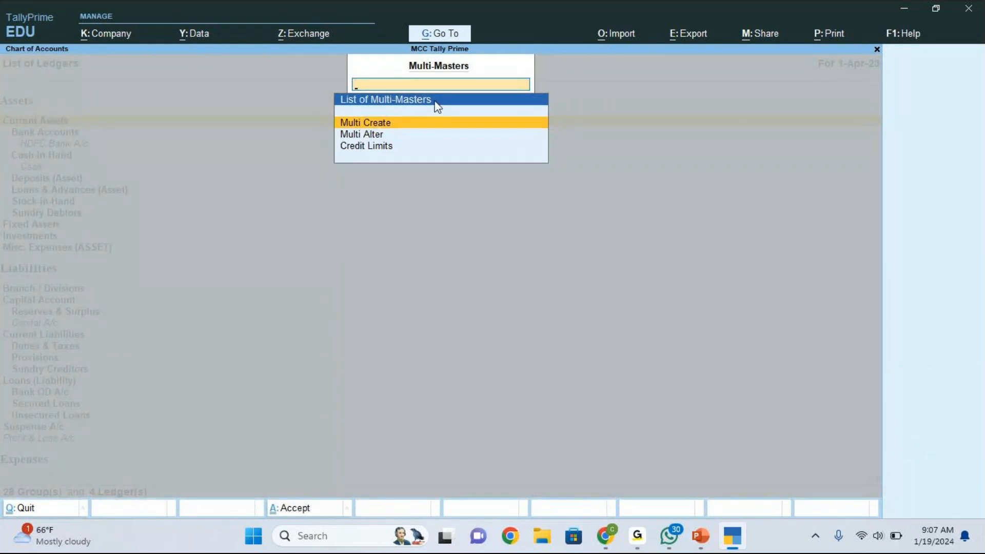
{"action": "left_click", "coordinate": [371, 123]}
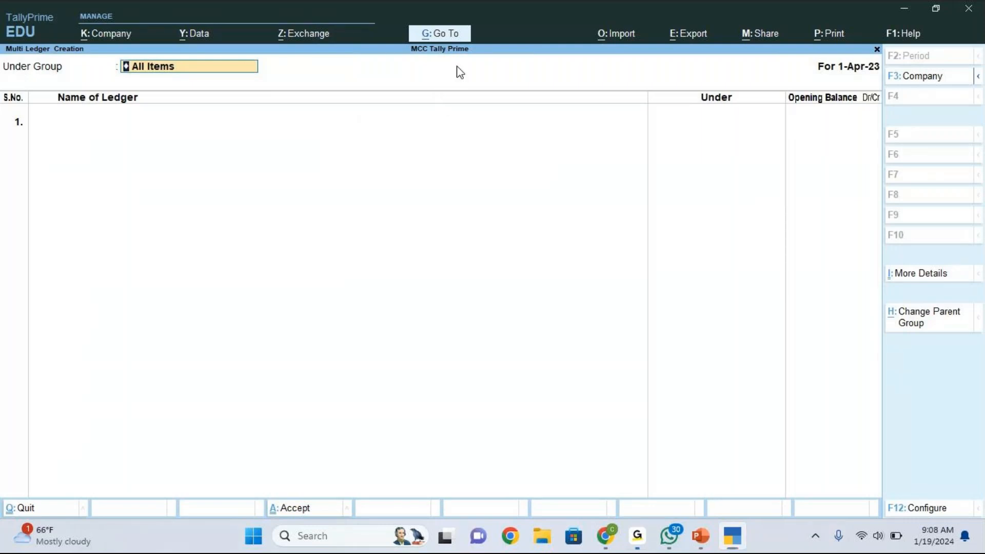
{"action": "key", "text": "alt+Tab"}
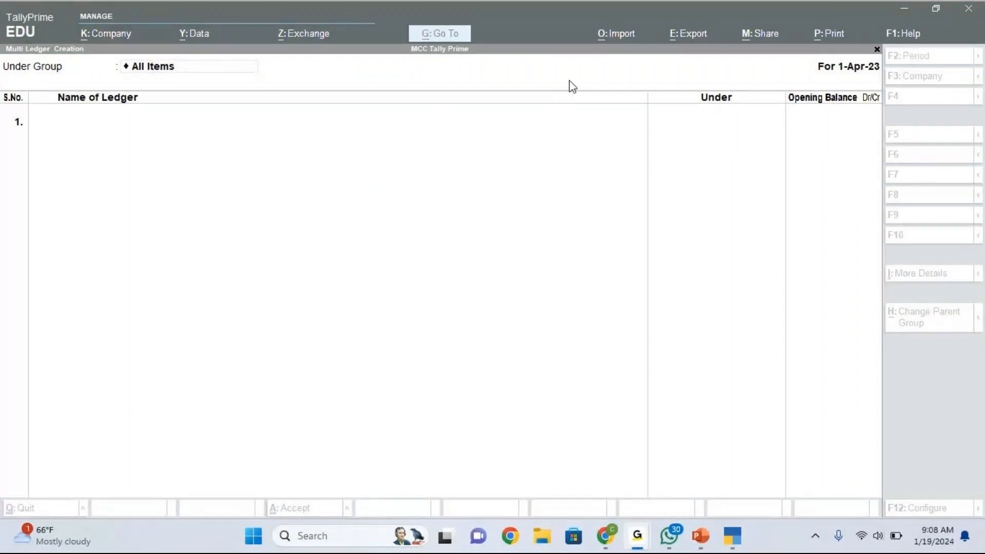
{"action": "left_click", "coordinate": [208, 67]}
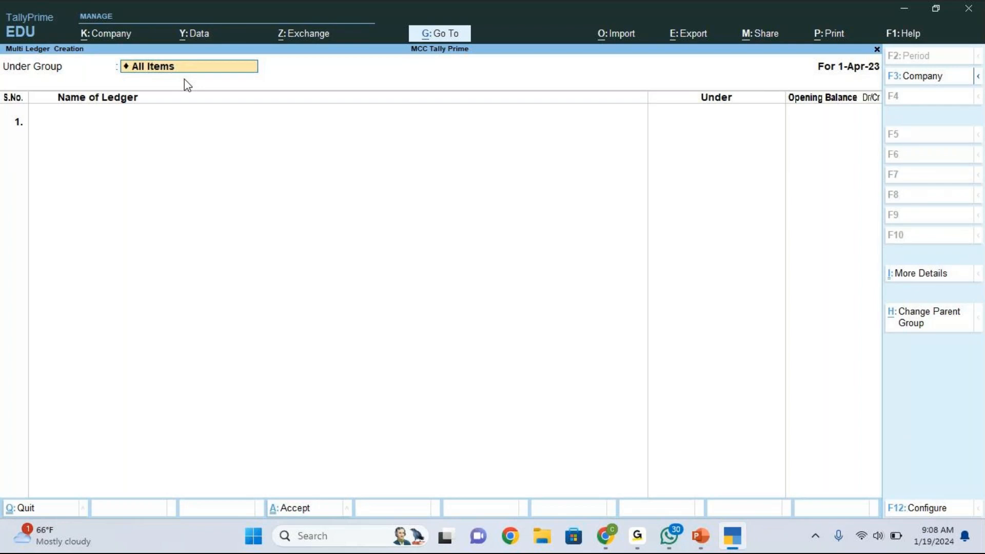
- Choose All Items from the List of Groups as the Under Group
{"action": "key", "text": "space"}
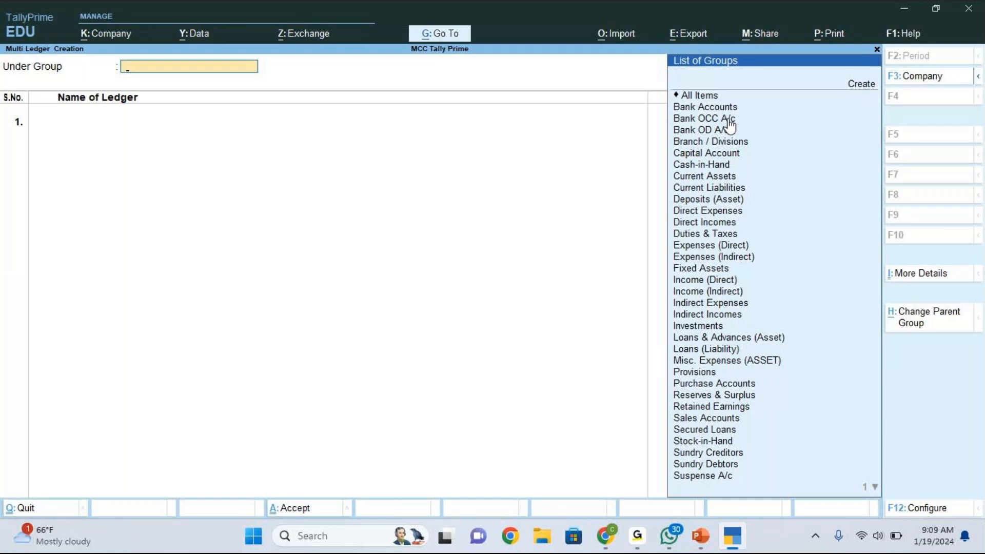
{"action": "key", "text": "Up"}
{"action": "key", "text": "Up"}
{"action": "key", "text": "Up"}
{"action": "key", "text": "Up"}
{"action": "key", "text": "Up"}
{"action": "key", "text": "Up"}
{"action": "key", "text": "Up"}
{"action": "key", "text": "Up"}
{"action": "key", "text": "Up"}
{"action": "key", "text": "Up"}
{"action": "key", "text": "Up"}
{"action": "key", "text": "Up"}
{"action": "key", "text": "Up"}
{"action": "key", "text": "Up"}
{"action": "key", "text": "Up"}
{"action": "key", "text": "Up"}
{"action": "key", "text": "Up"}
{"action": "key", "text": "Up"}
{"action": "key", "text": "Up"}
{"action": "key", "text": "Up"}
{"action": "key", "text": "Up"}
{"action": "key", "text": "Up"}
{"action": "key", "text": "Up"}
{"action": "key", "text": "Up"}
{"action": "key", "text": "Up"}
{"action": "key", "text": "Up"}
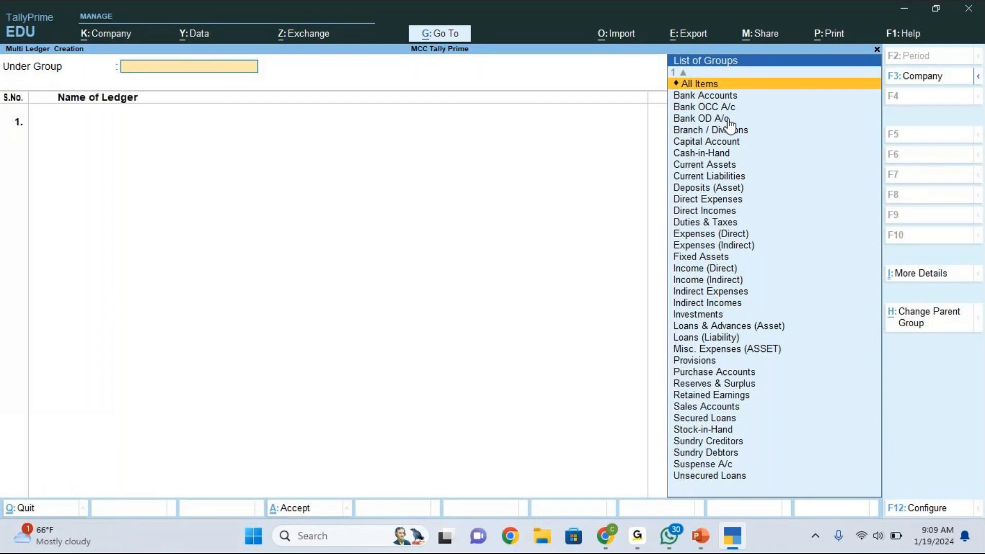
{"action": "key", "text": "Return"}
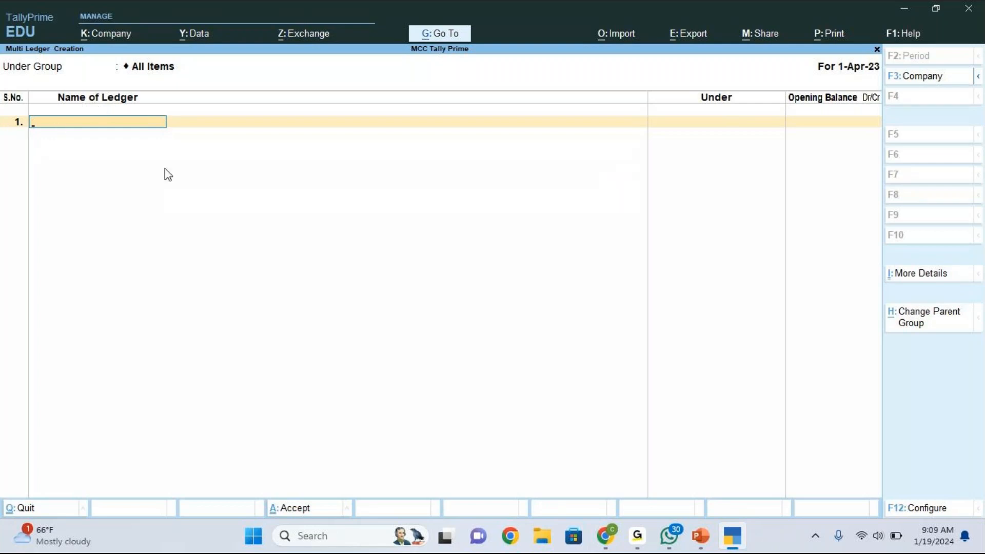
- Check slide 49's table of ledgers in PowerPoint, then return to TallyPrime
{"action": "left_click", "coordinate": [701, 541]}
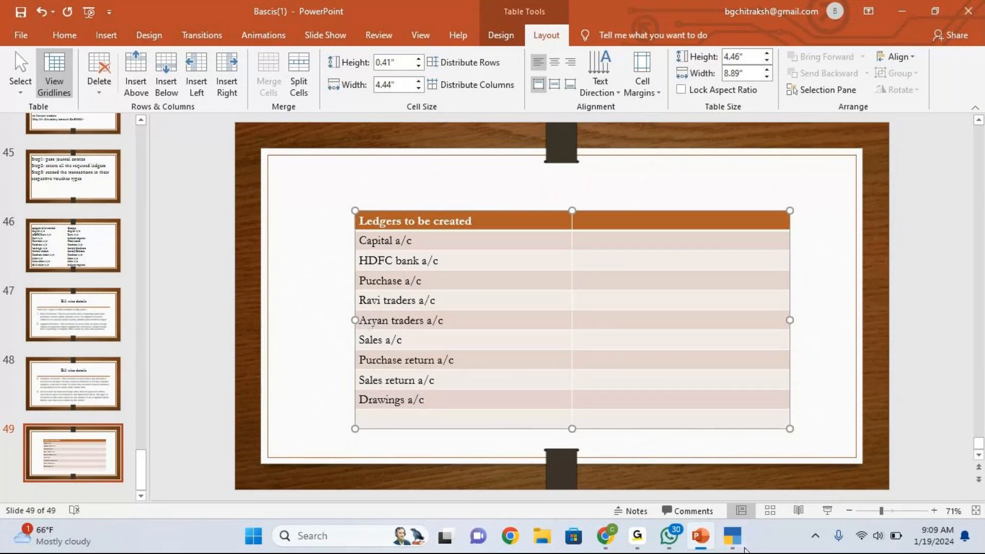
{"action": "left_click", "coordinate": [732, 535]}
- Name the first ledger 'Purchase A/c', fixing typos, and confirm it
{"action": "type", "text": "Purc"}
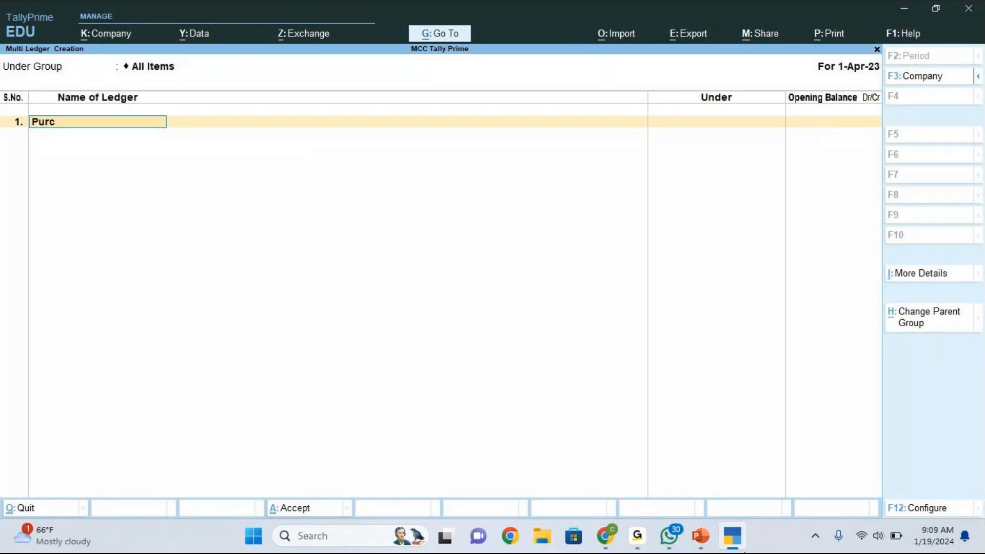
{"action": "type", "text": "hase a/"}
{"action": "key", "text": "BackSpace"}
{"action": "type", "text": "/c"}
{"action": "key", "text": "Return"}
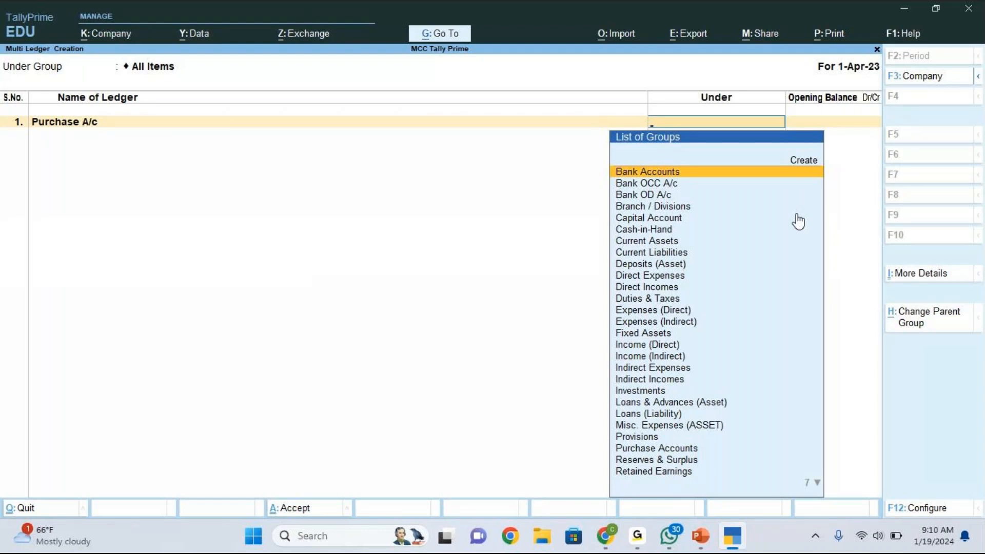
- Select Purchase Accounts as the group for Purchase A/c
{"action": "key", "text": "Down"}
{"action": "key", "text": "Down"}
{"action": "key", "text": "Down"}
{"action": "key", "text": "Down"}
{"action": "key", "text": "Down"}
{"action": "key", "text": "Down"}
{"action": "key", "text": "Down"}
{"action": "key", "text": "Down"}
{"action": "key", "text": "Down"}
{"action": "key", "text": "Down"}
{"action": "key", "text": "Down"}
{"action": "key", "text": "Down"}
{"action": "key", "text": "Down"}
{"action": "key", "text": "Down"}
{"action": "key", "text": "Down"}
{"action": "key", "text": "Down"}
{"action": "key", "text": "Down"}
{"action": "key", "text": "Down"}
{"action": "key", "text": "Down"}
{"action": "key", "text": "Down"}
{"action": "key", "text": "Down"}
{"action": "key", "text": "Down"}
{"action": "key", "text": "Down"}
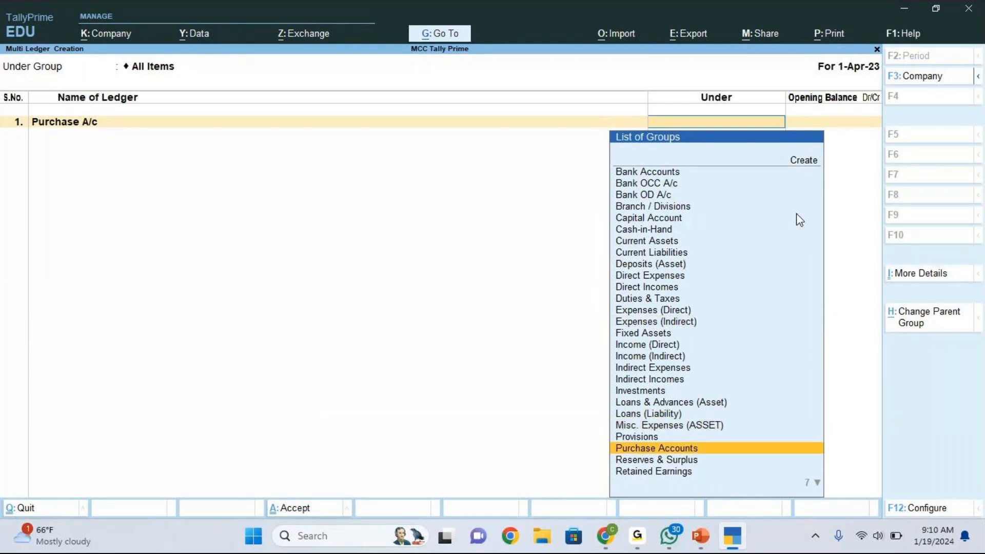
{"action": "key", "text": "Return"}
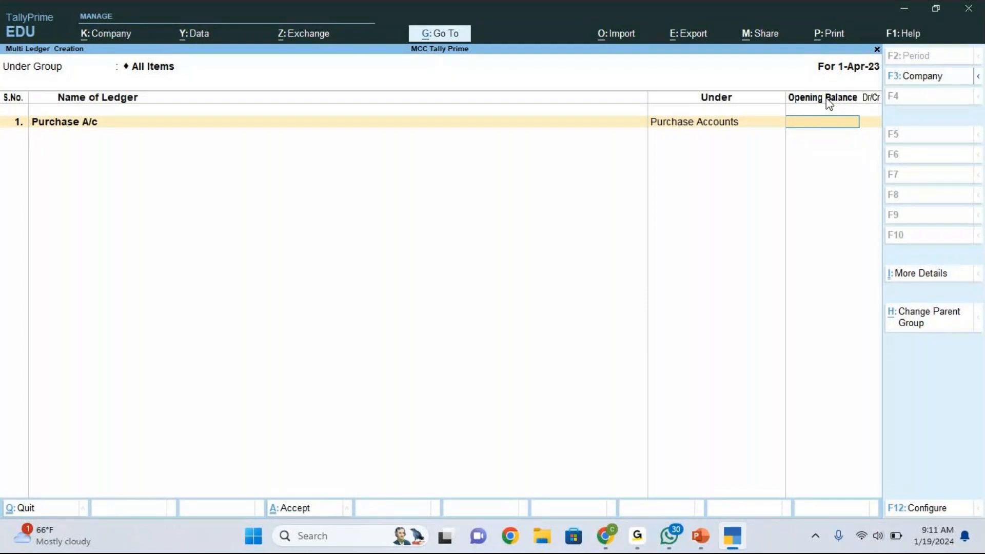
- Refocus TallyPrime and skip Purchase A/c's opening balance to open row 2
{"action": "left_click", "coordinate": [400, 37]}
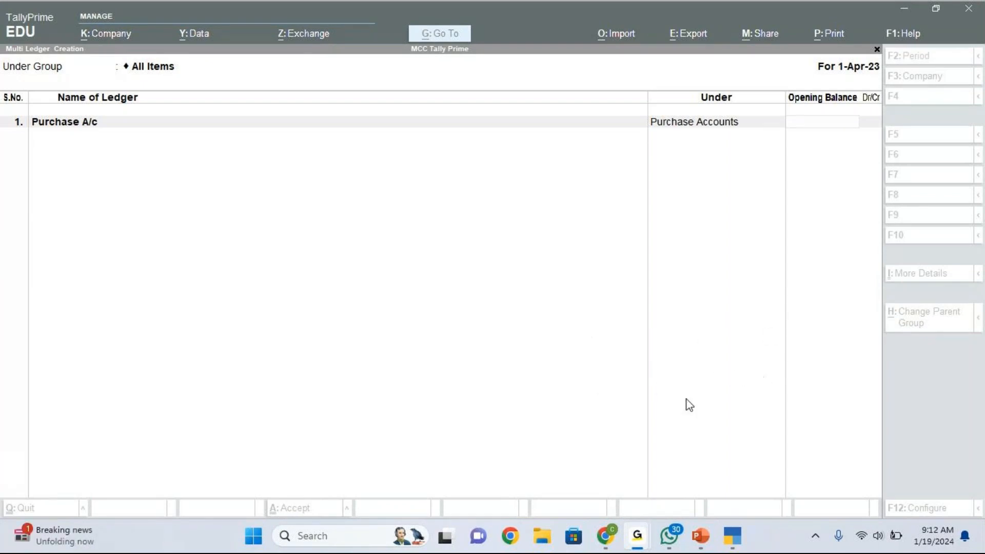
{"action": "left_click", "coordinate": [496, 320]}
{"action": "left_click", "coordinate": [813, 106]}
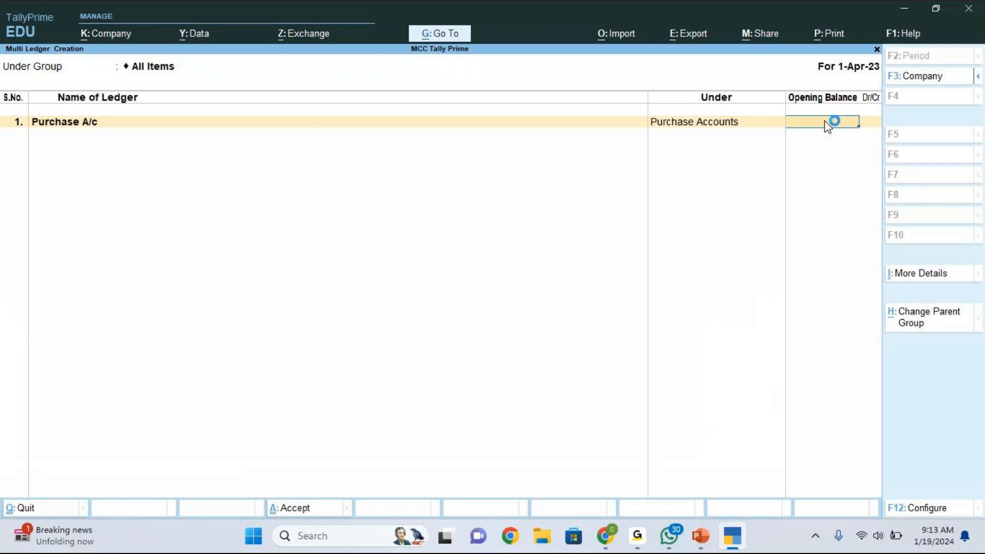
{"action": "key", "text": "Return"}
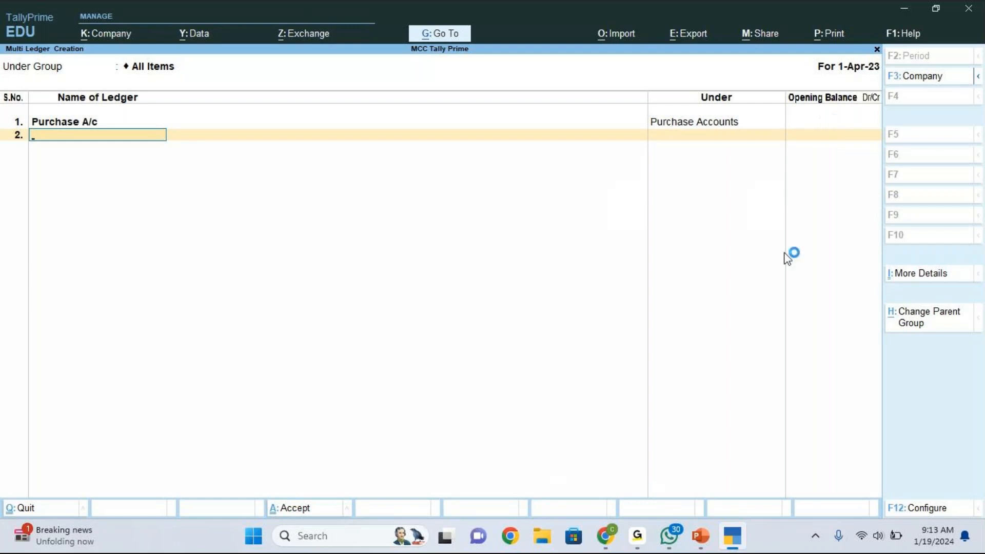
- Add ledger 'Ravi Traders A/c' under Sundry Creditors with no opening balance
{"action": "mouse_move", "coordinate": [703, 546]}
{"action": "type", "text": "Ravi Traders a/c"}
{"action": "key", "text": "BackSpace"}
{"action": "key", "text": "BackSpace"}
{"action": "key", "text": "BackSpace"}
{"action": "type", "text": "A/c"}
{"action": "key", "text": "Return"}
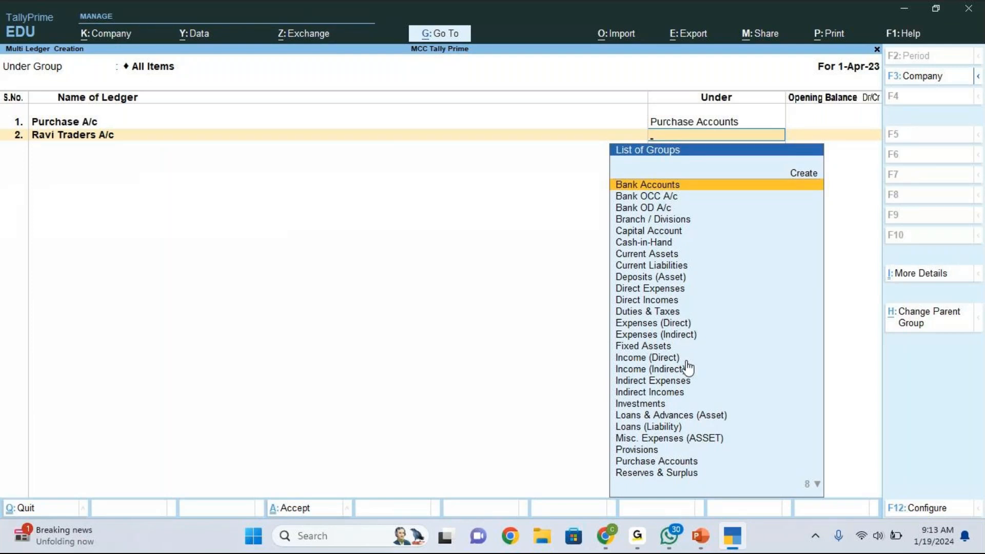
{"action": "key", "text": "Down"}
{"action": "key", "text": "Down"}
{"action": "key", "text": "Down"}
{"action": "key", "text": "Down"}
{"action": "key", "text": "Down"}
{"action": "key", "text": "Down"}
{"action": "key", "text": "Down"}
{"action": "key", "text": "Down"}
{"action": "key", "text": "Down"}
{"action": "key", "text": "Down"}
{"action": "key", "text": "Down"}
{"action": "key", "text": "Down"}
{"action": "key", "text": "Down"}
{"action": "key", "text": "Down"}
{"action": "key", "text": "Down"}
{"action": "key", "text": "Down"}
{"action": "key", "text": "Down"}
{"action": "key", "text": "Down"}
{"action": "key", "text": "Down"}
{"action": "key", "text": "Down"}
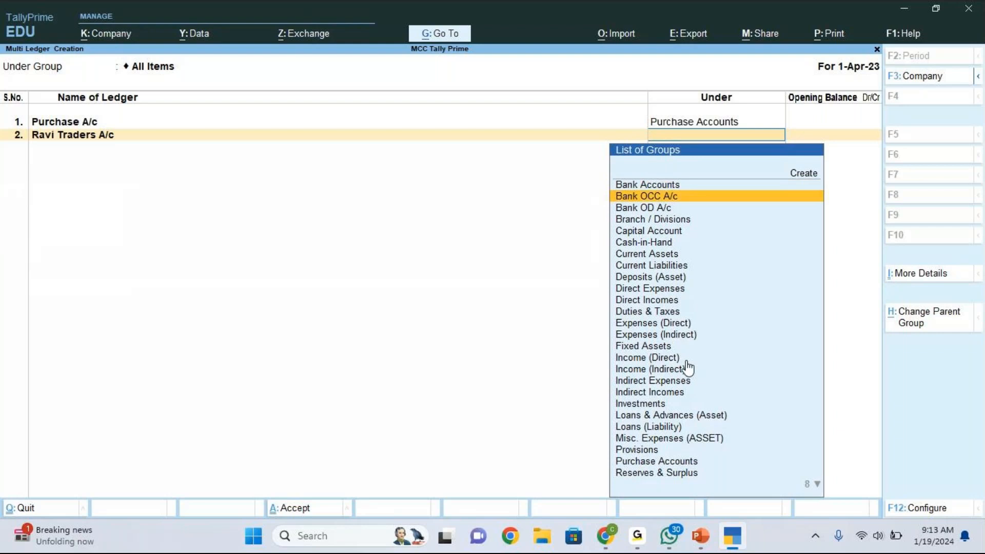
{"action": "key", "text": "Down"}
{"action": "key", "text": "Down"}
{"action": "key", "text": "Down"}
{"action": "key", "text": "Down"}
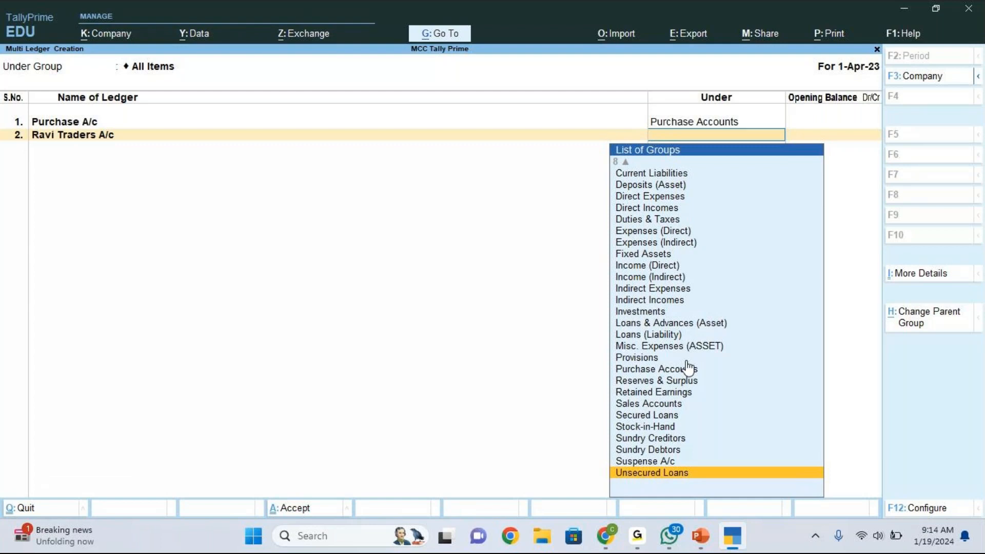
{"action": "key", "text": "Up"}
{"action": "key", "text": "Up"}
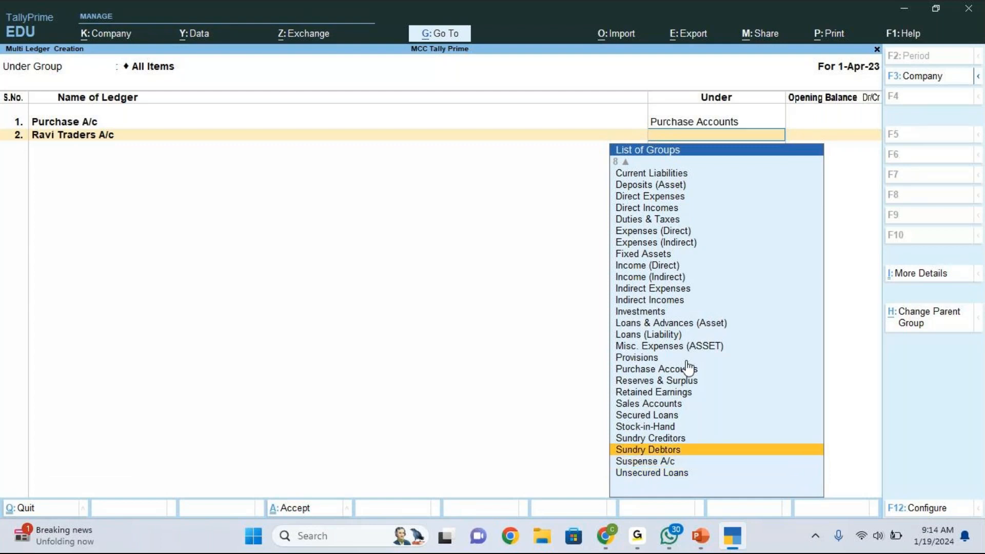
{"action": "key", "text": "Up"}
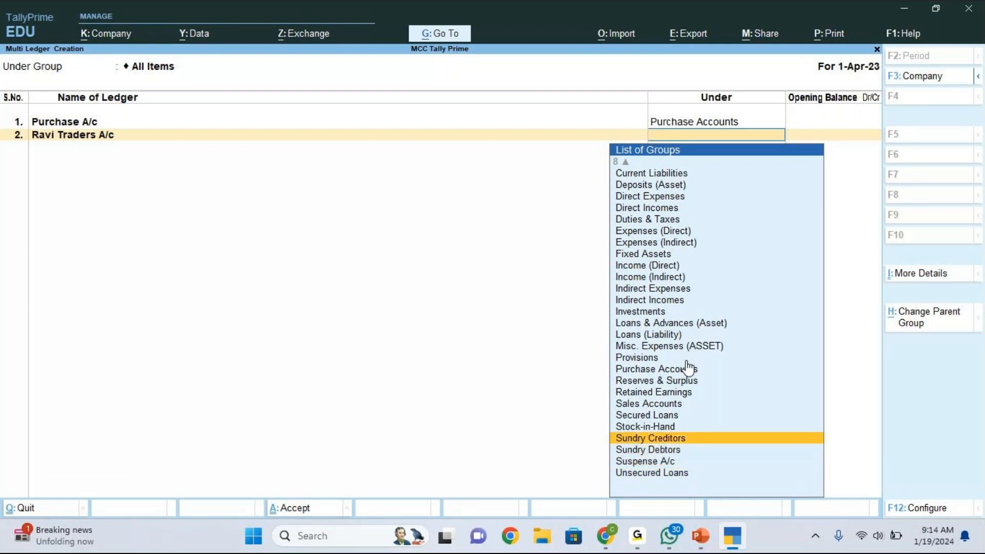
{"action": "key", "text": "Return"}
{"action": "key", "text": "Return"}
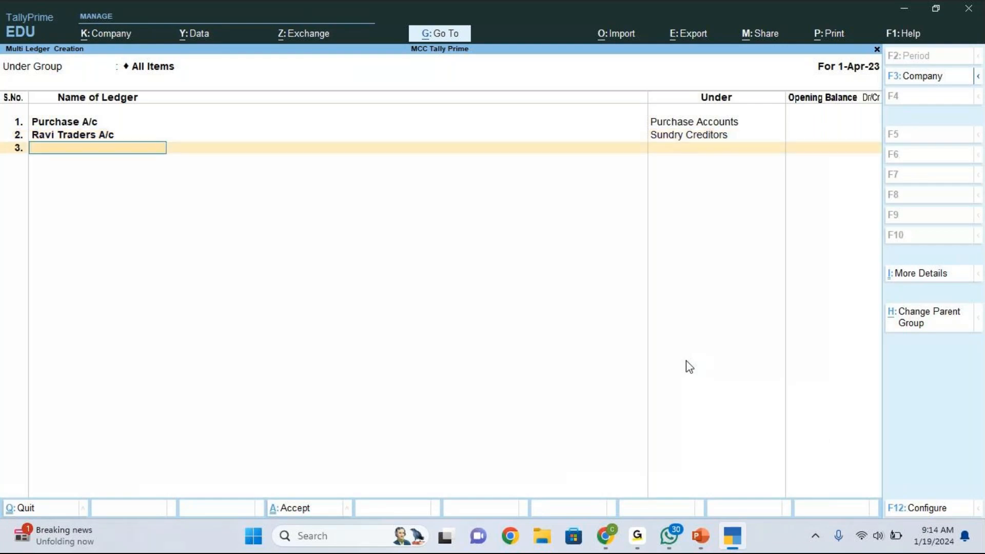
- Add ledger 'Aryan Traders A/c' under Sundry Debtors and start row 4
{"action": "type", "text": "Aryan traders a/c"}
{"action": "key", "text": "Return"}
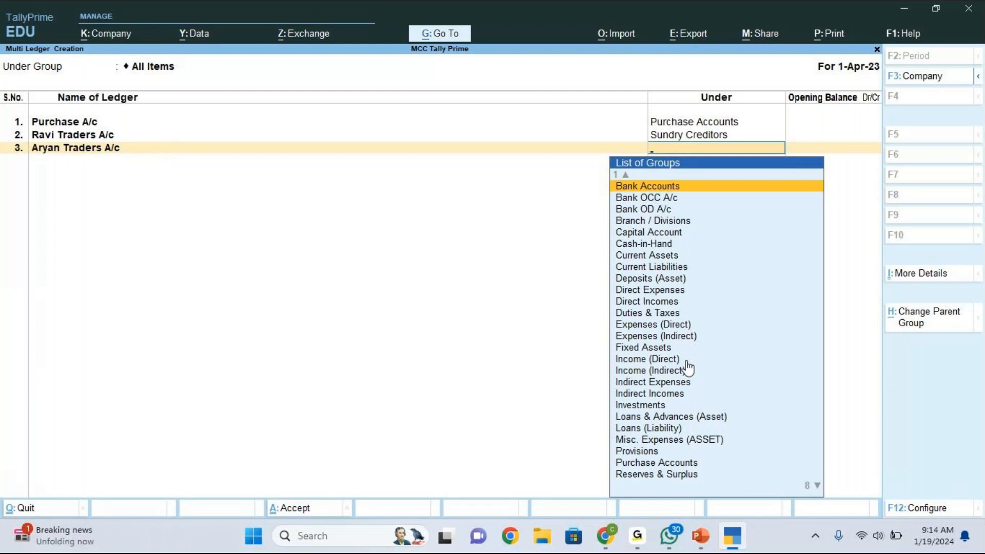
{"action": "key", "text": "Up"}
{"action": "key", "text": "Down"}
{"action": "key", "text": "Down"}
{"action": "key", "text": "Down"}
{"action": "key", "text": "Down"}
{"action": "key", "text": "Down"}
{"action": "key", "text": "Down"}
{"action": "key", "text": "Down"}
{"action": "key", "text": "Down"}
{"action": "key", "text": "Down"}
{"action": "key", "text": "Down"}
{"action": "key", "text": "Down"}
{"action": "key", "text": "Down"}
{"action": "key", "text": "Down"}
{"action": "key", "text": "Down"}
{"action": "key", "text": "Down"}
{"action": "key", "text": "Down"}
{"action": "key", "text": "Down"}
{"action": "key", "text": "Down"}
{"action": "key", "text": "Down"}
{"action": "key", "text": "Down"}
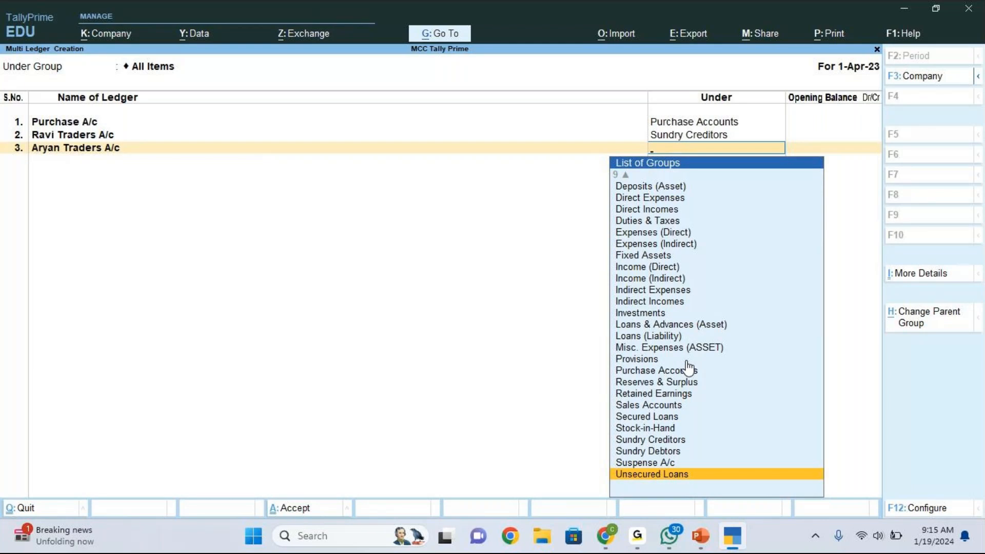
{"action": "key", "text": "Up"}
{"action": "key", "text": "Up"}
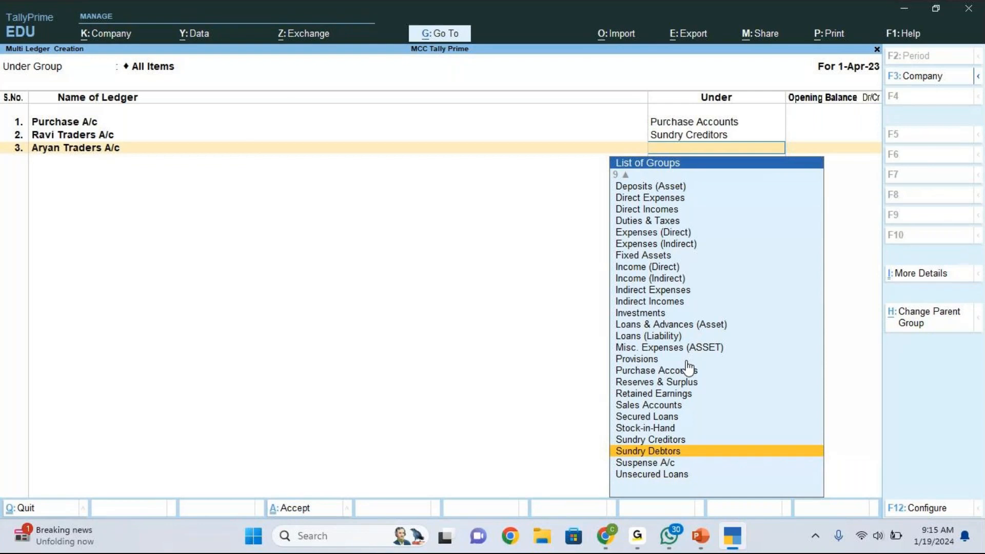
{"action": "key", "text": "Return"}
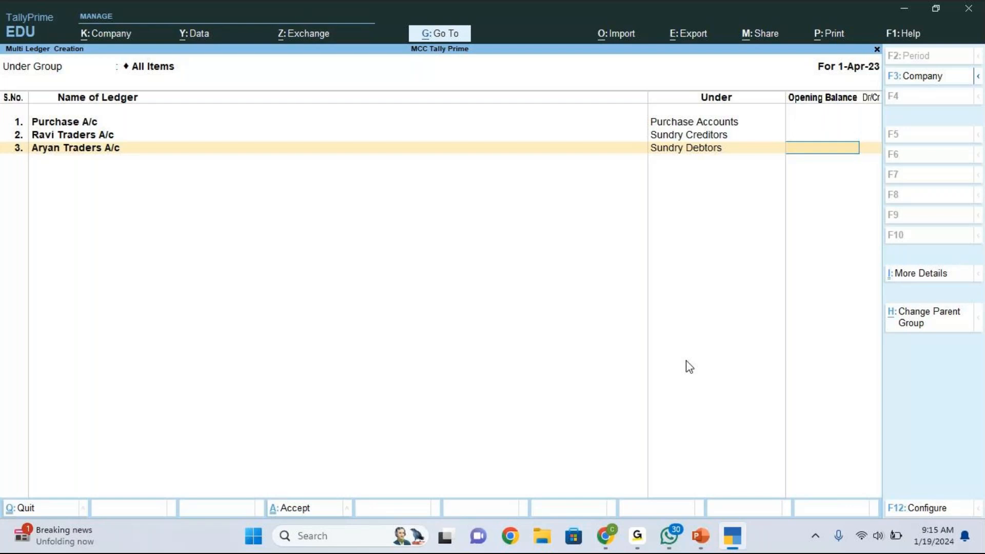
{"action": "key", "text": "Return"}
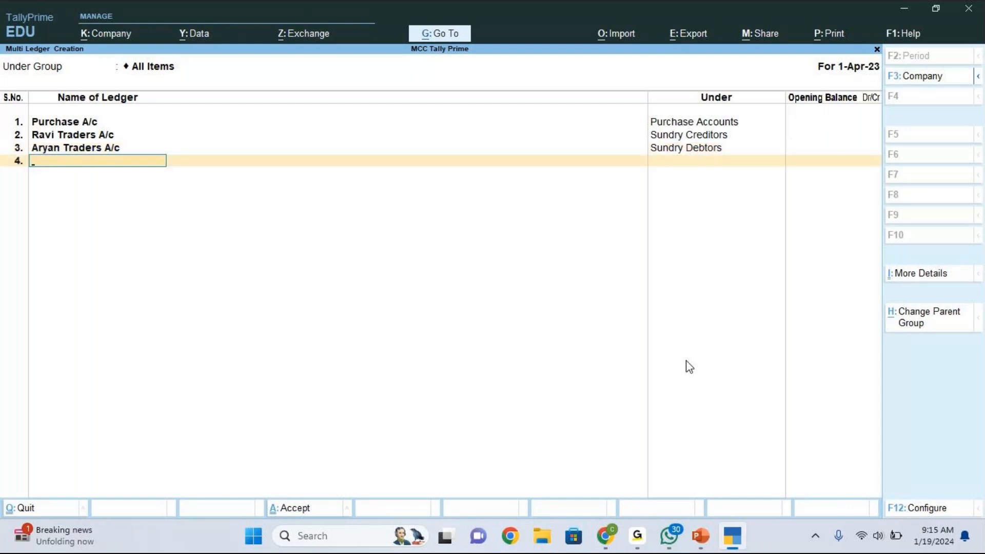
{"action": "left_click", "coordinate": [699, 538]}
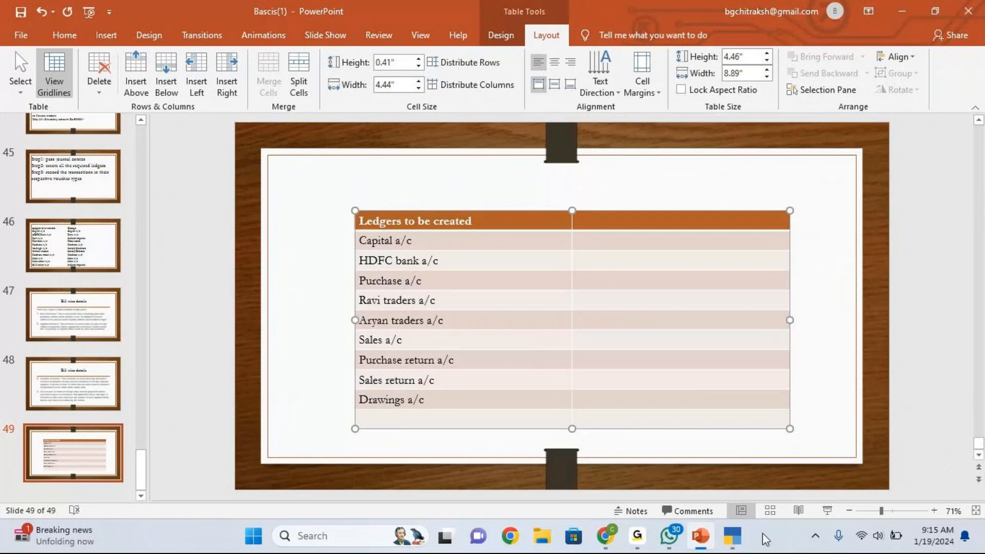
- Return to TallyPrime's Multi Ledger Creation screen after checking the ledger list on slide 49
{"action": "mouse_move", "coordinate": [734, 541]}
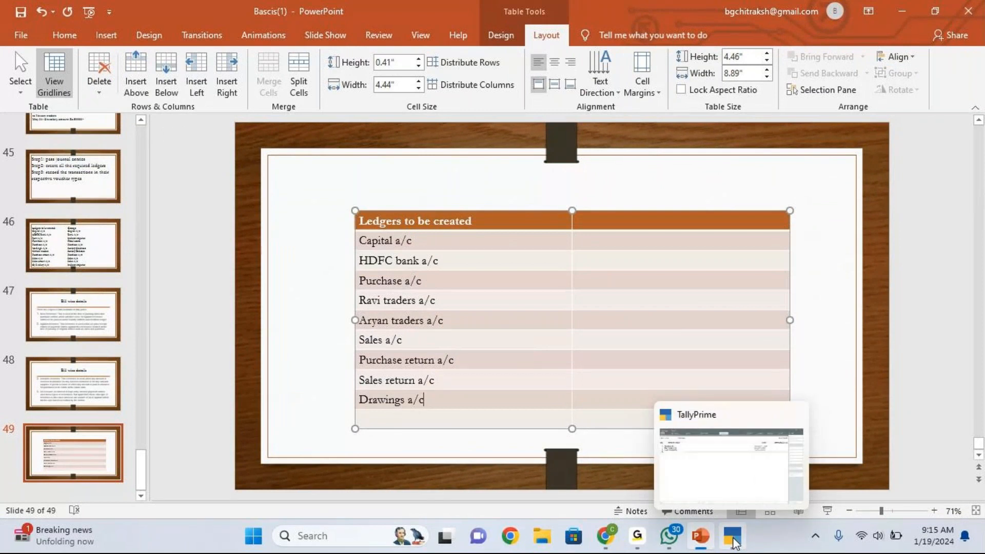
{"action": "left_click", "coordinate": [735, 541]}
- Complete the name Sales A/c, file it under Sales Accounts, and leave its opening balance blank
{"action": "type", "text": "les a/c"}
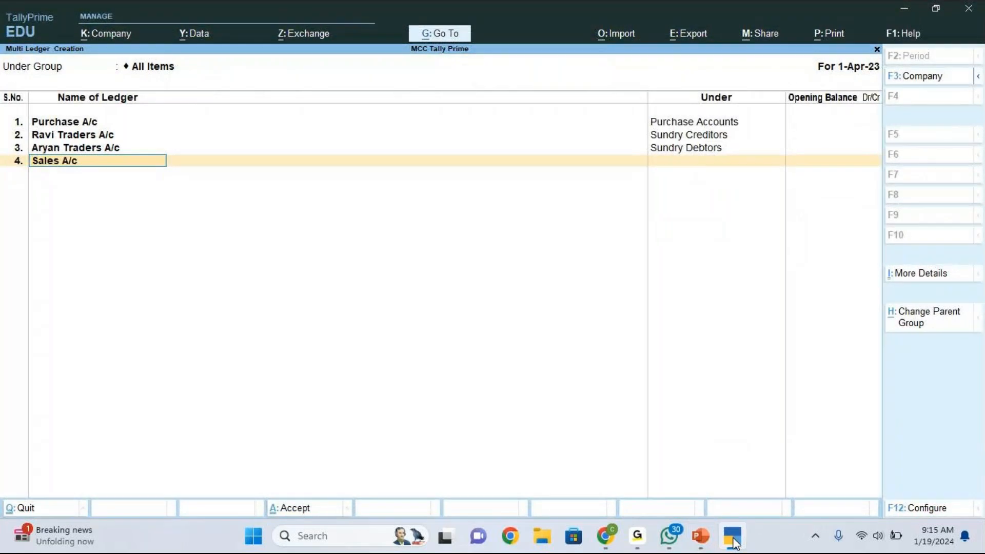
{"action": "key", "text": "Return"}
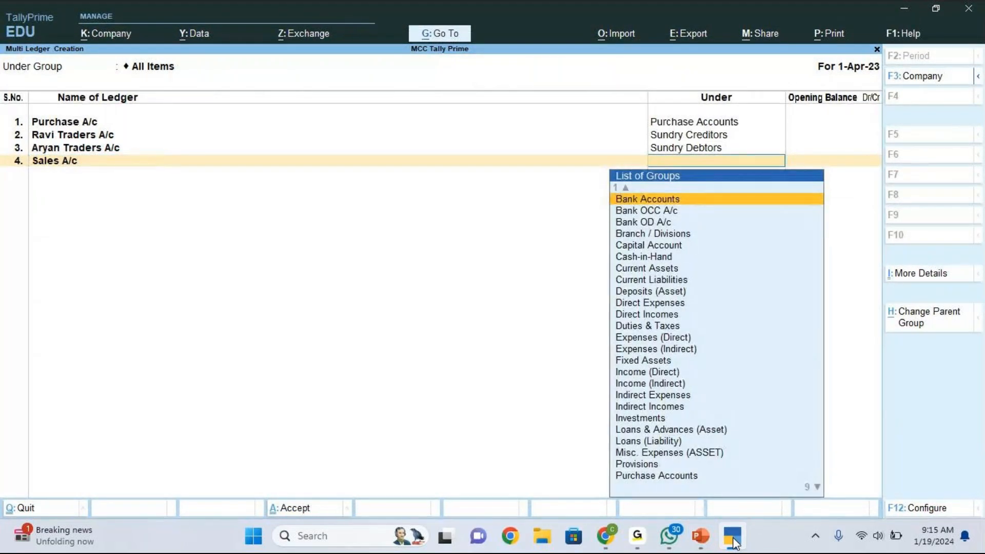
{"action": "key", "text": "Down"}
{"action": "key", "text": "Down"}
{"action": "key", "text": "Down"}
{"action": "key", "text": "Down"}
{"action": "key", "text": "Down"}
{"action": "key", "text": "Down"}
{"action": "key", "text": "Down"}
{"action": "key", "text": "Down"}
{"action": "key", "text": "Down"}
{"action": "key", "text": "Down"}
{"action": "key", "text": "Down"}
{"action": "key", "text": "Down"}
{"action": "key", "text": "Down"}
{"action": "key", "text": "Down"}
{"action": "key", "text": "Down"}
{"action": "key", "text": "Down"}
{"action": "key", "text": "Down"}
{"action": "key", "text": "Down"}
{"action": "key", "text": "Down"}
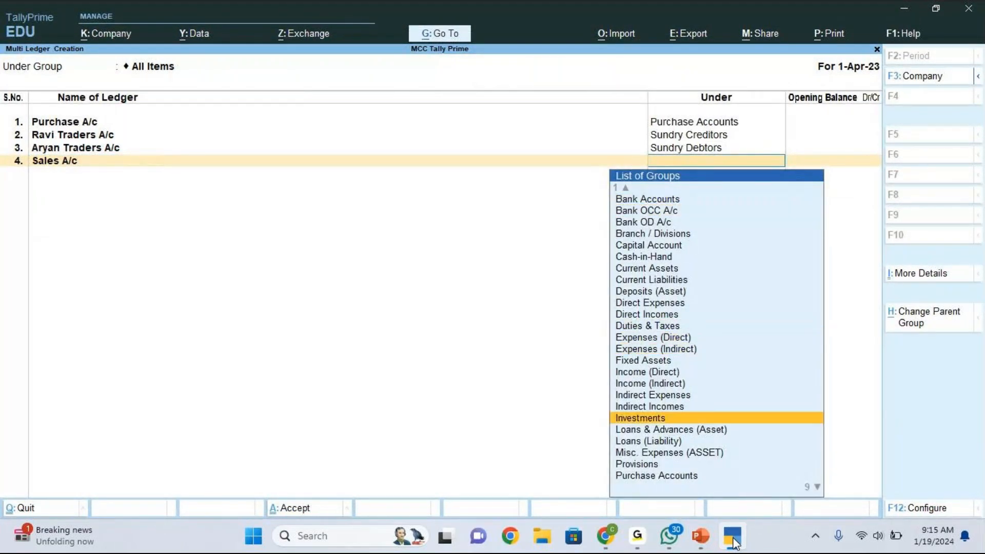
{"action": "key", "text": "Down"}
{"action": "key", "text": "Down"}
{"action": "key", "text": "Down"}
{"action": "key", "text": "Down"}
{"action": "key", "text": "Down"}
{"action": "key", "text": "Down"}
{"action": "key", "text": "Down"}
{"action": "key", "text": "Down"}
{"action": "key", "text": "Down"}
{"action": "key", "text": "Down"}
{"action": "key", "text": "Down"}
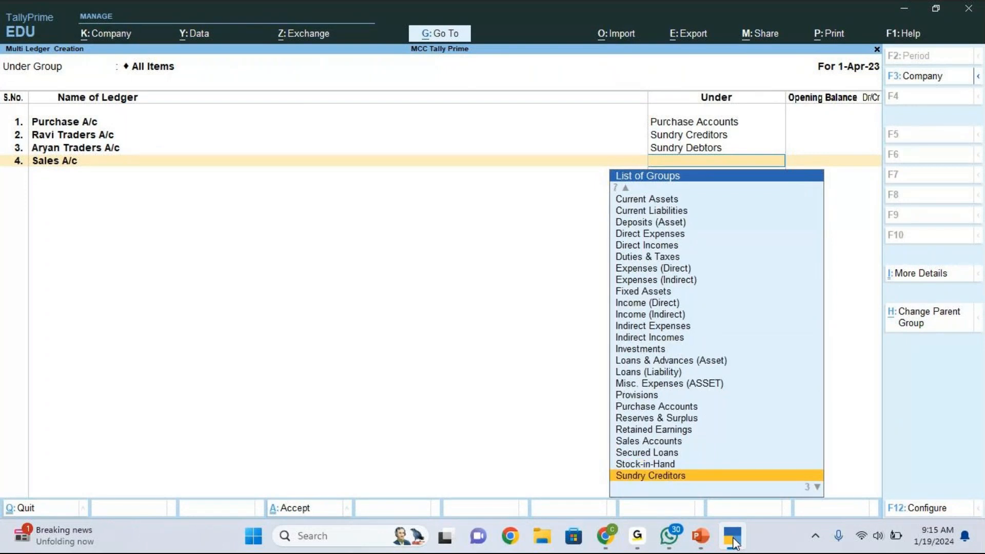
{"action": "key", "text": "Up"}
{"action": "key", "text": "Up"}
{"action": "key", "text": "Up"}
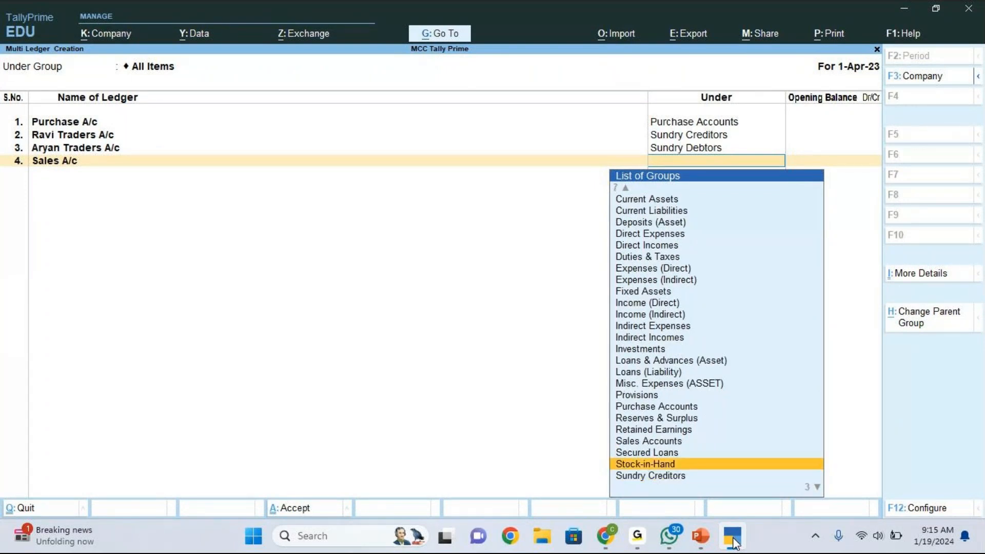
{"action": "key", "text": "Return"}
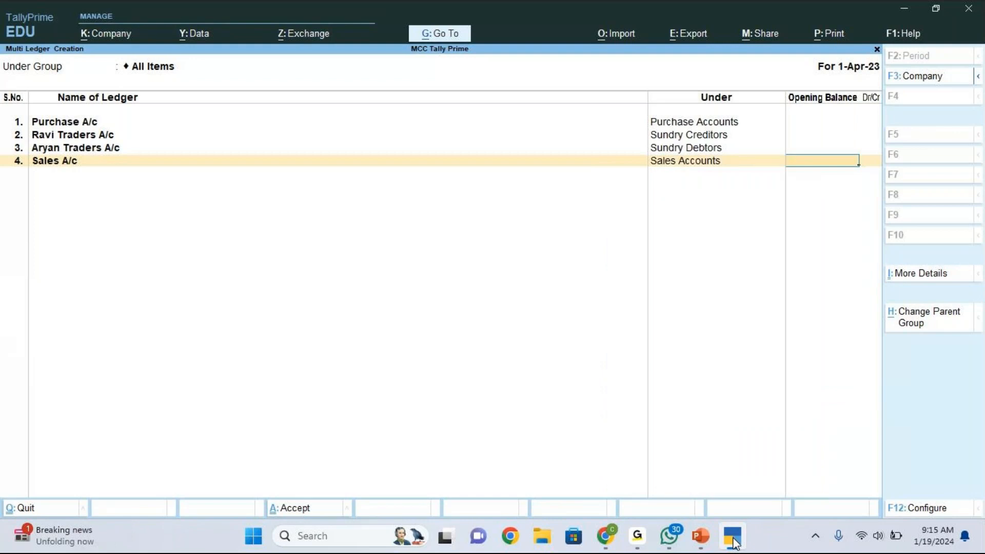
{"action": "key", "text": "Return"}
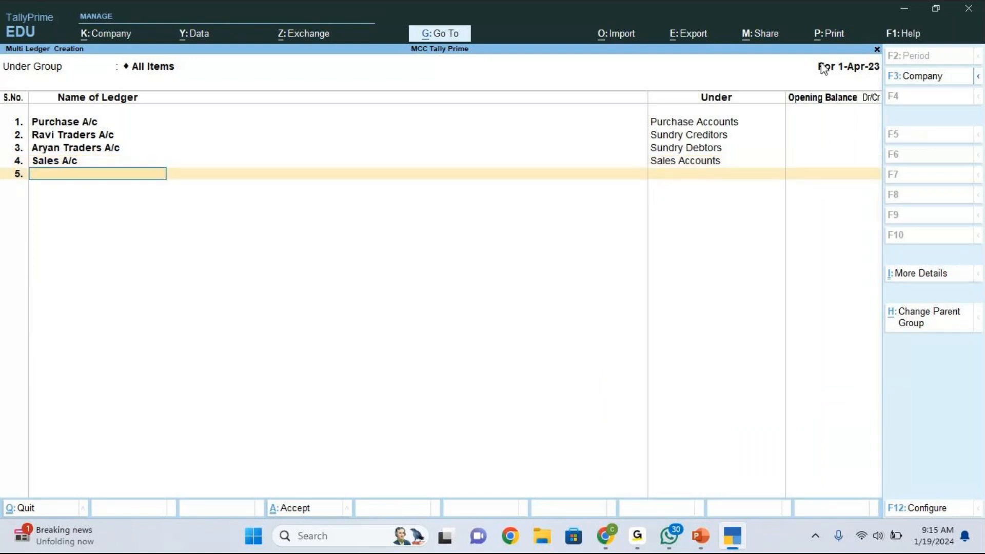
- Add Purchase Return A/c in row 5 under the Purchase Accounts group
{"action": "left_click", "coordinate": [828, 43]}
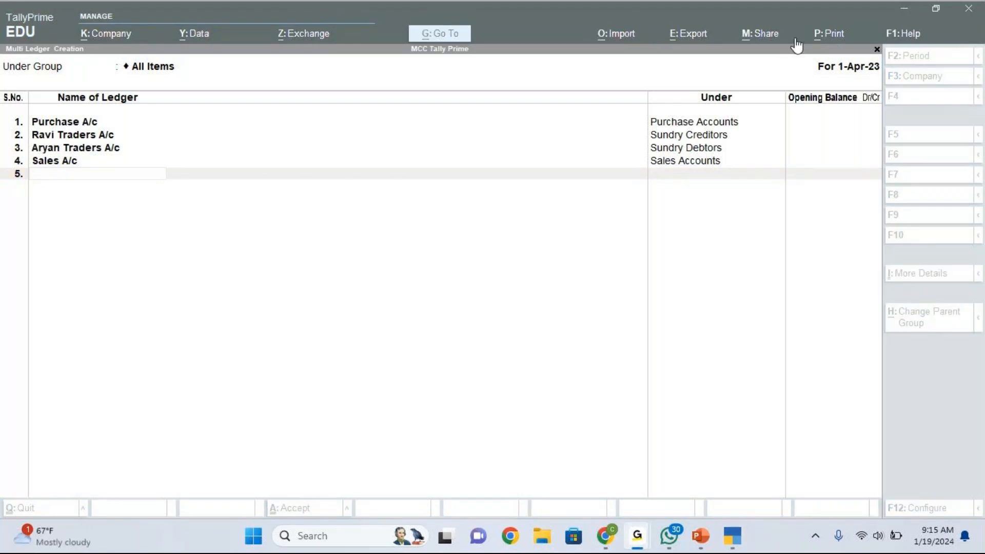
{"action": "left_click", "coordinate": [97, 174]}
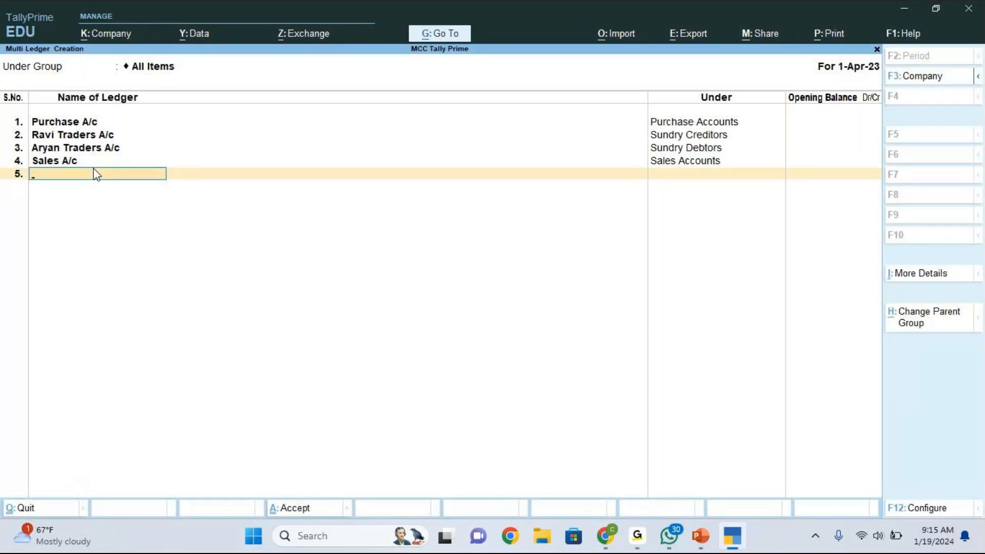
{"action": "type", "text": "Purchase Return a/c"}
{"action": "key", "text": "Return"}
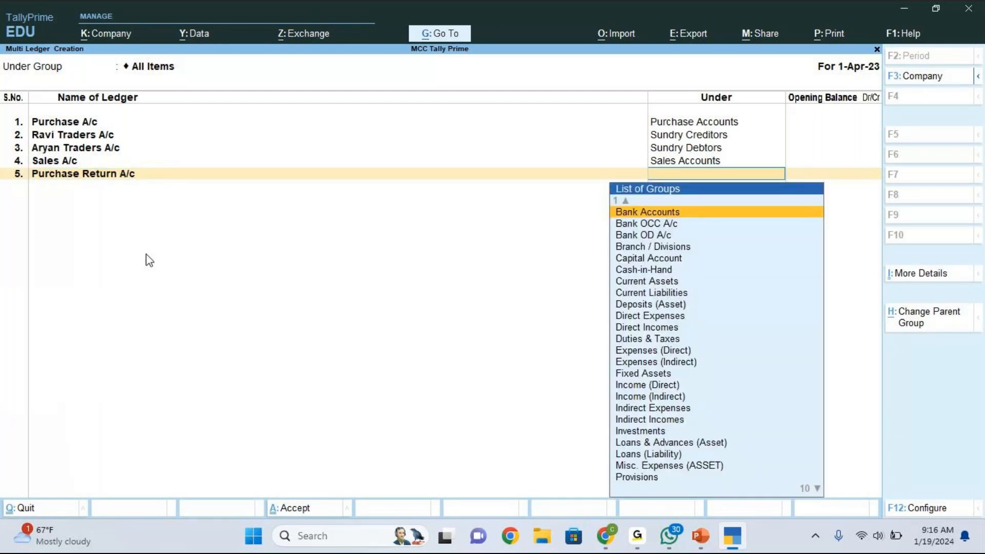
{"action": "type", "text": "p"}
{"action": "key", "text": "Down"}
{"action": "key", "text": "Down"}
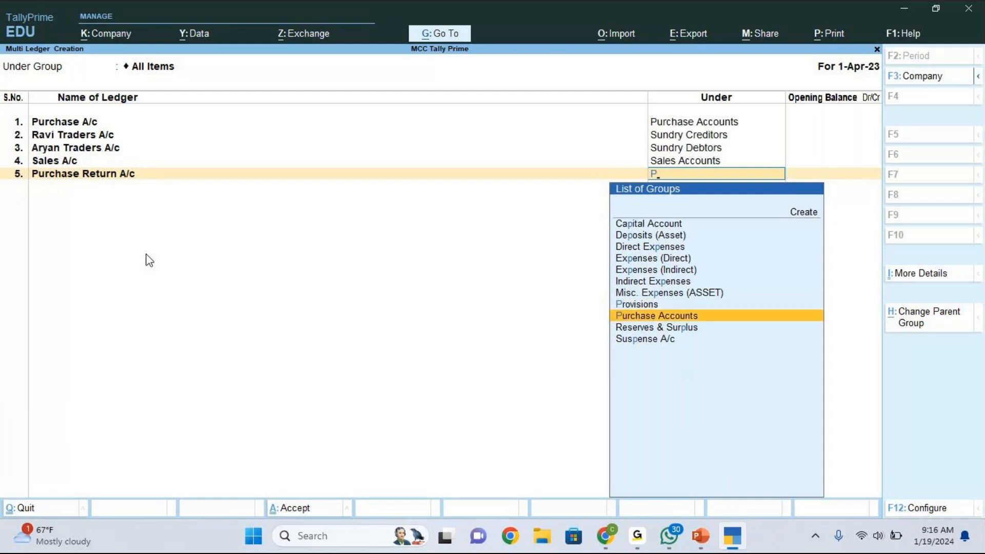
{"action": "key", "text": "Return"}
{"action": "key", "text": "Return"}
- Add Sales Return A/c under Sales Accounts, then recheck the PowerPoint ledger list
{"action": "type", "text": "Sales Return"}
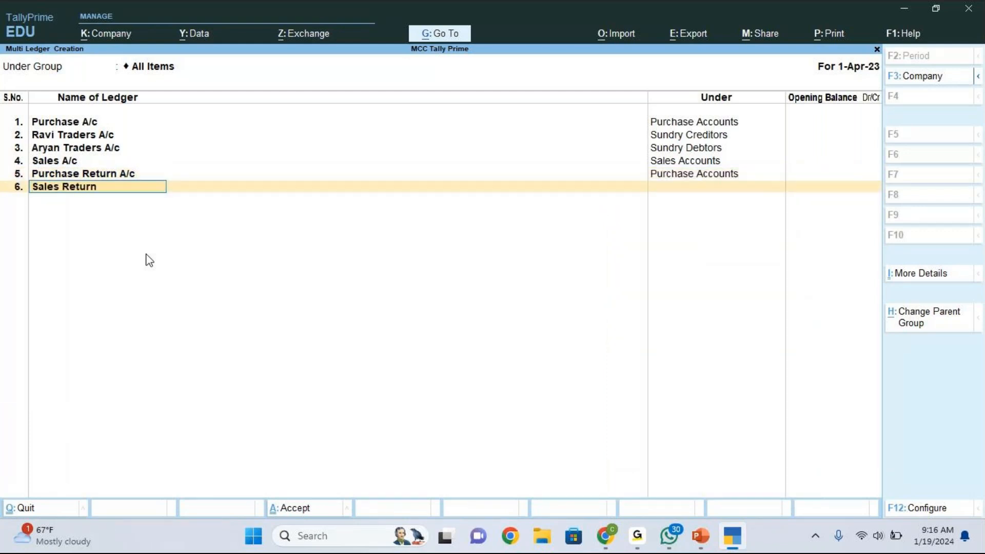
{"action": "type", "text": " a/c"}
{"action": "key", "text": "Return"}
{"action": "type", "text": "Sa"}
{"action": "key", "text": "Return"}
{"action": "key", "text": "Return"}
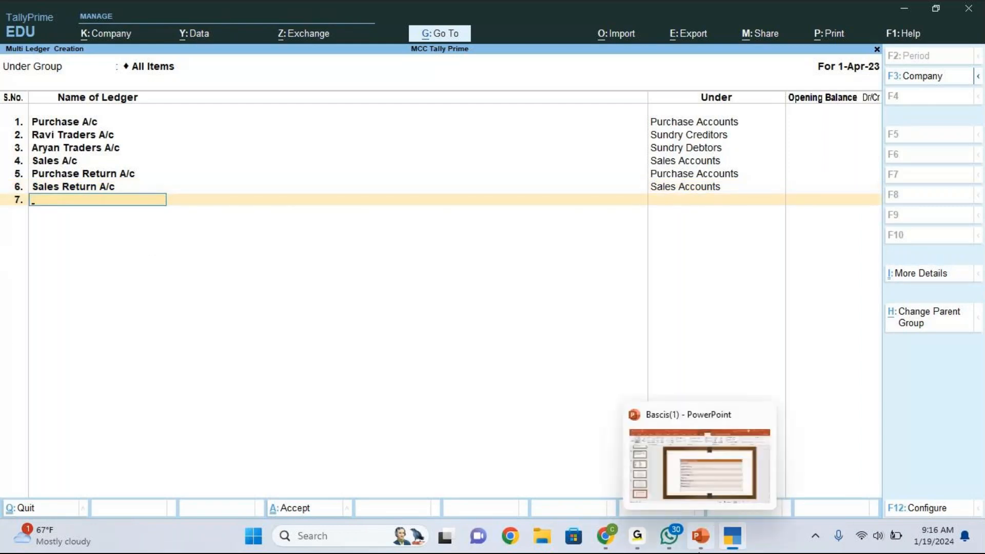
{"action": "left_click", "coordinate": [701, 535]}
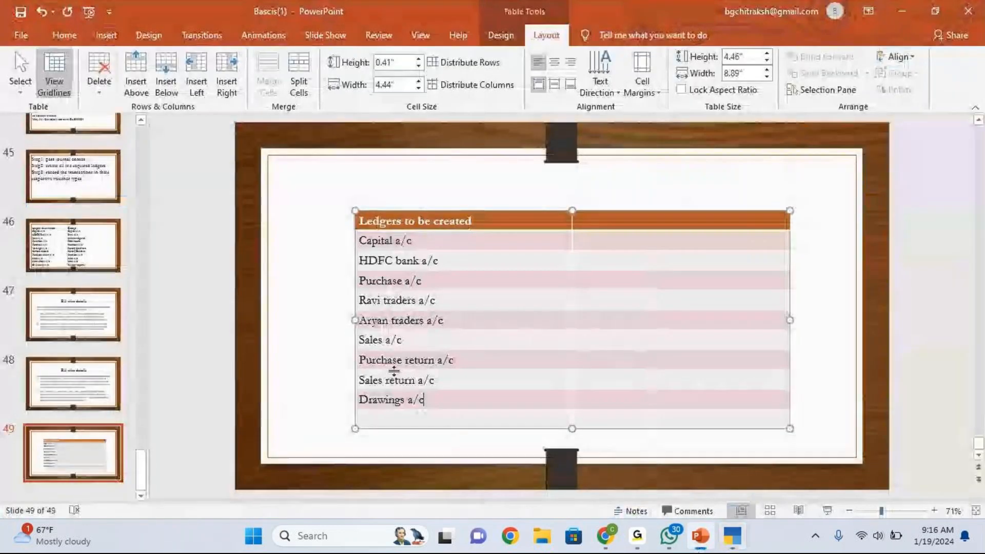
{"action": "left_click", "coordinate": [730, 544]}
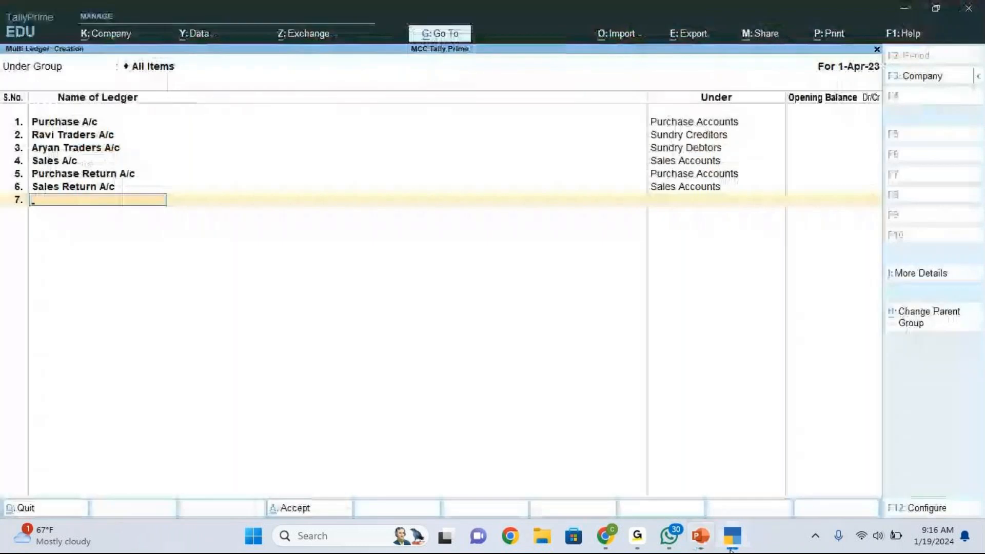
- Enter Drawings A/c as the seventh ledger name, fixing a typo along the way
{"action": "type", "text": "Dr"}
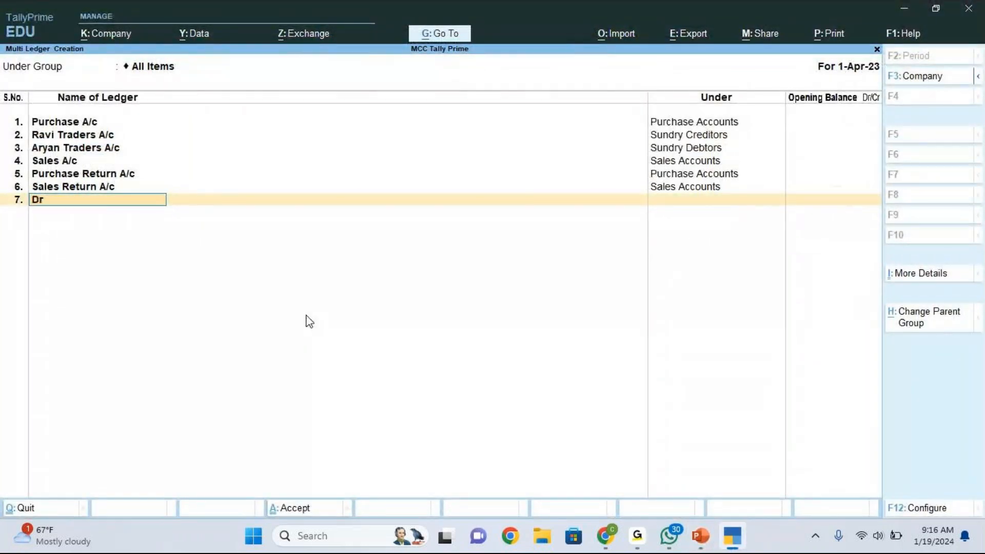
{"action": "type", "text": "awings A/c"}
{"action": "key", "text": "Return"}
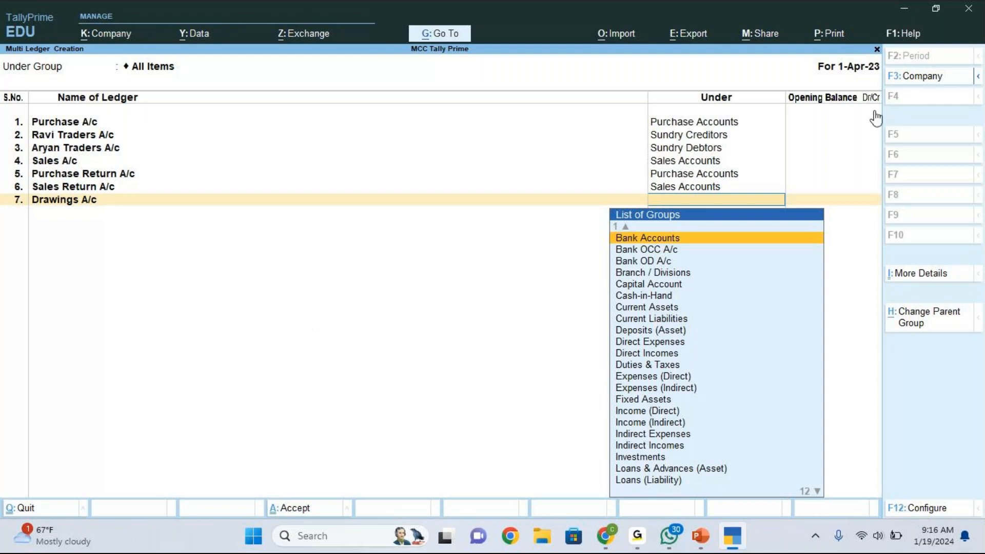
{"action": "left_click", "coordinate": [839, 41]}
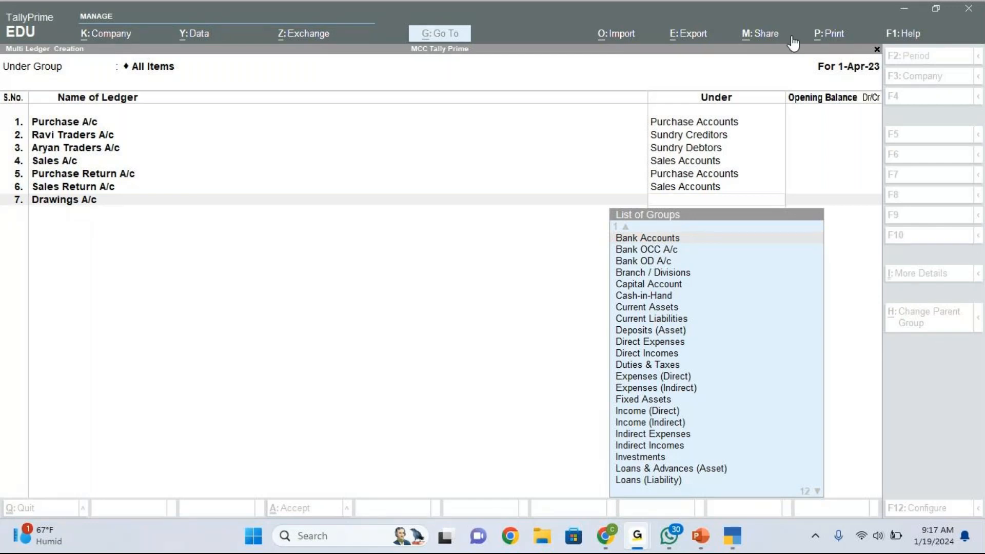
- Choose Branch / Divisions as the group for Drawings A/c
{"action": "left_click", "coordinate": [666, 308]}
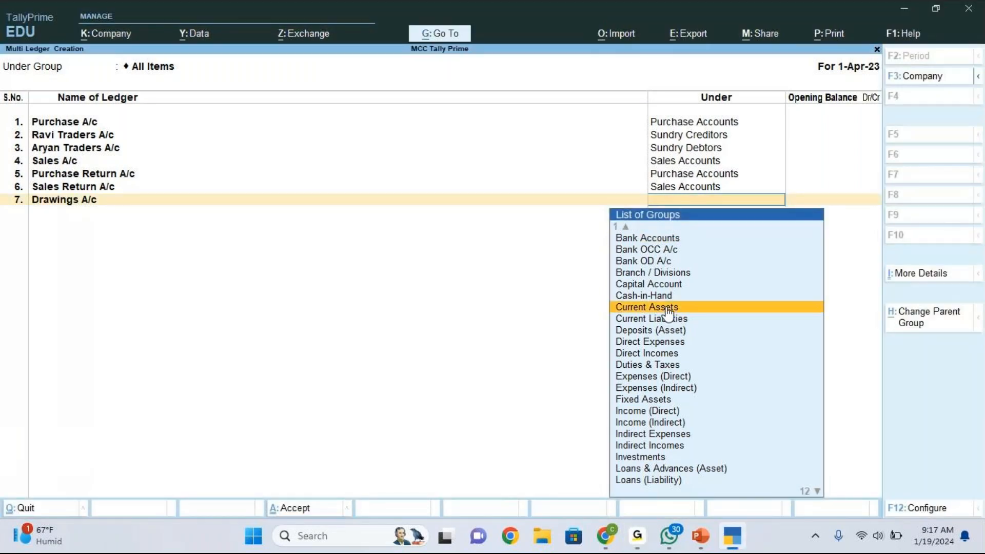
{"action": "key", "text": "Up"}
{"action": "key", "text": "Up"}
{"action": "key", "text": "Up"}
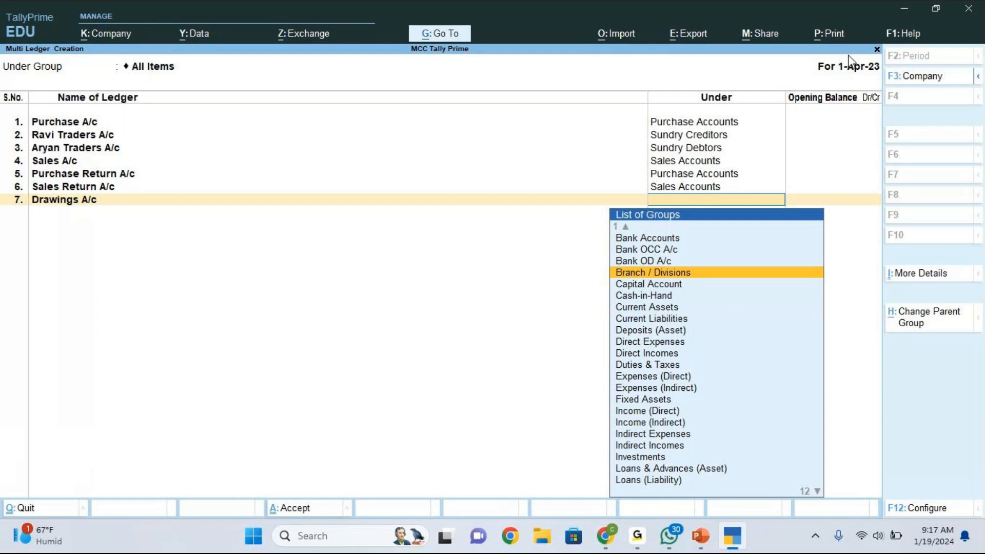
{"action": "left_click", "coordinate": [835, 50]}
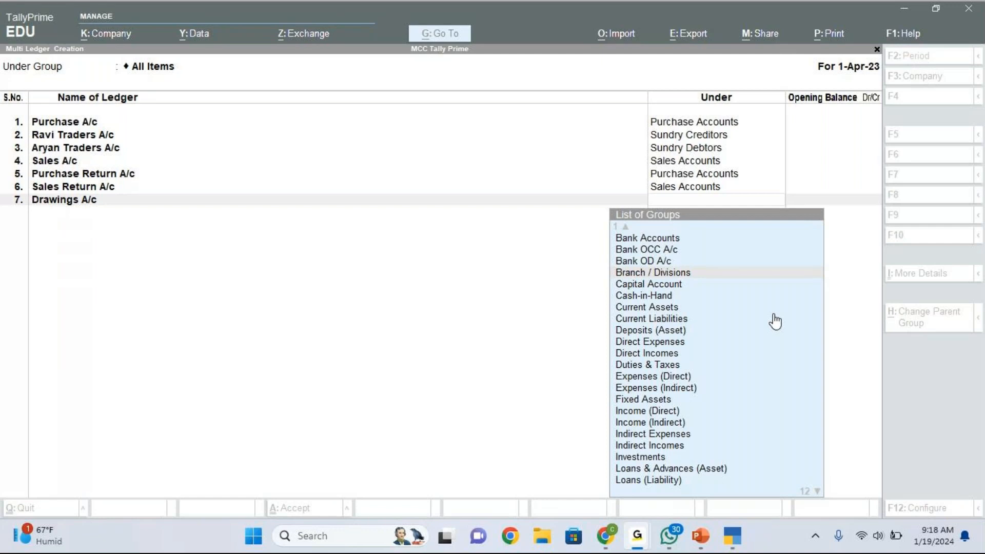
{"action": "left_click", "coordinate": [698, 272]}
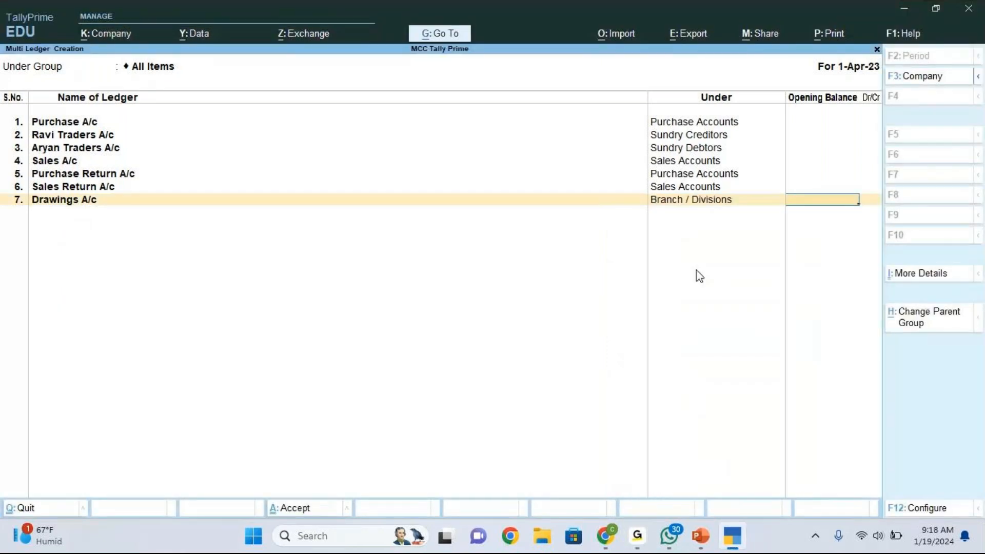
- Step back from Opening Balance to Drawings A/c's Under field to revisit its group
{"action": "key", "text": "BackSpace"}
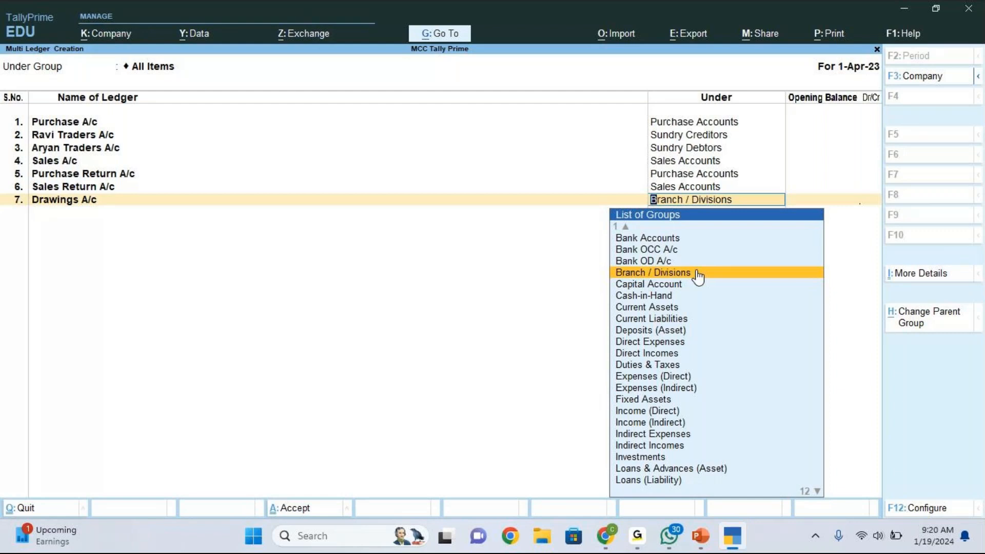
{"action": "left_click", "coordinate": [829, 42]}
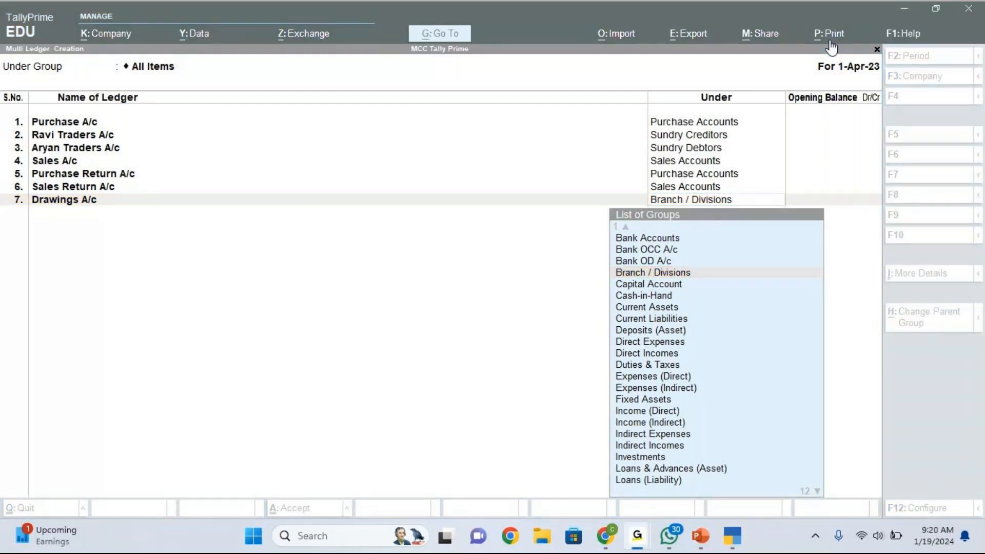
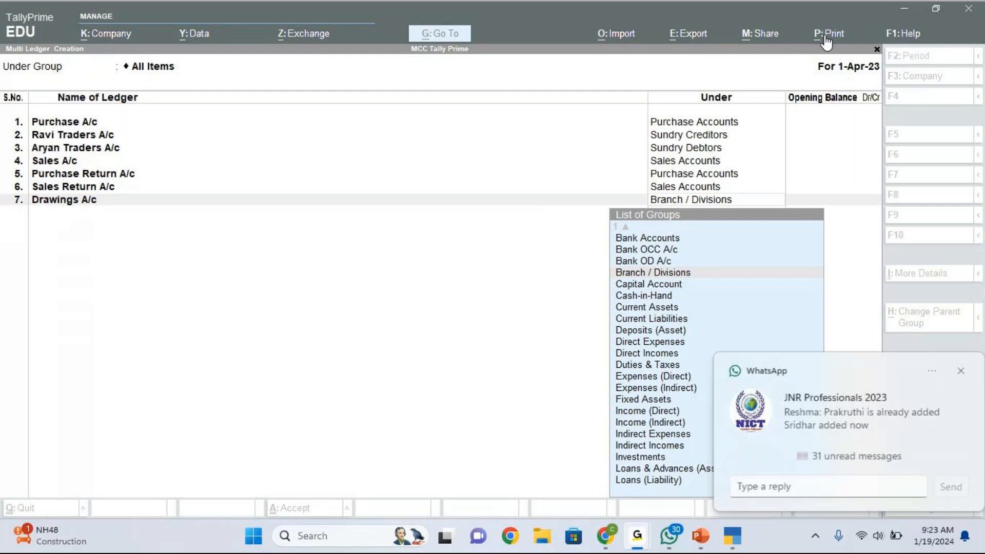
- Place Drawings A/c under Indirect Expenses and finish the list to reach the Accept prompt
{"action": "left_click", "coordinate": [954, 371]}
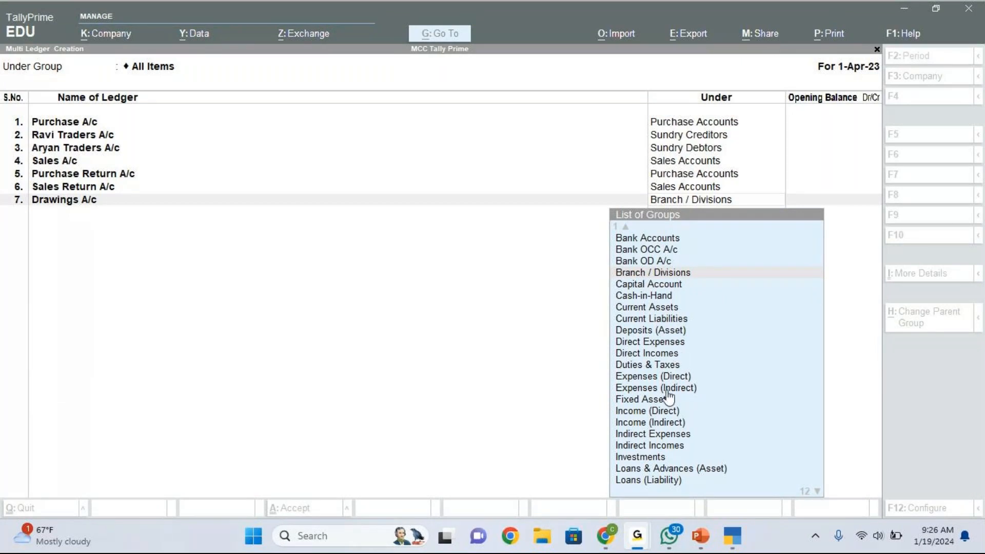
{"action": "left_click", "coordinate": [658, 440]}
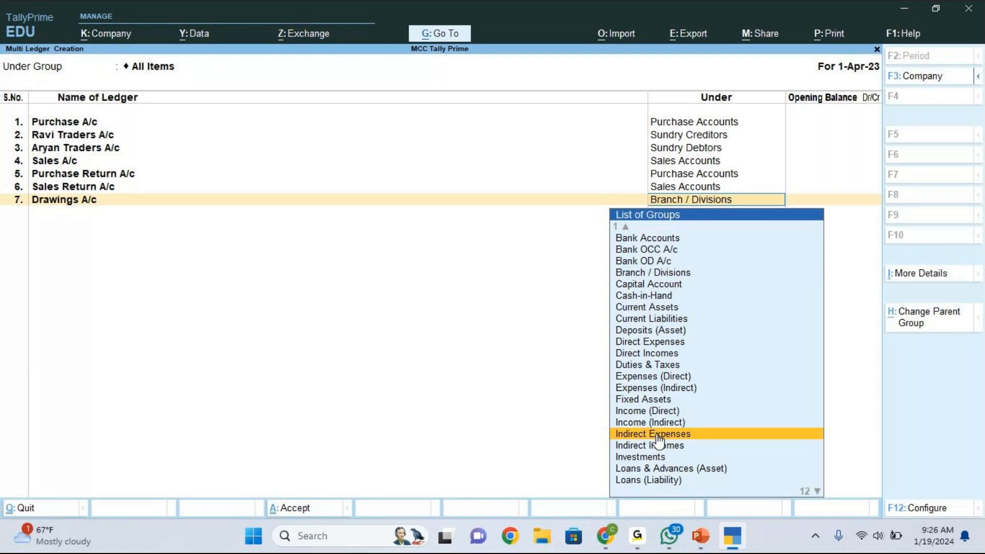
{"action": "left_click", "coordinate": [657, 435]}
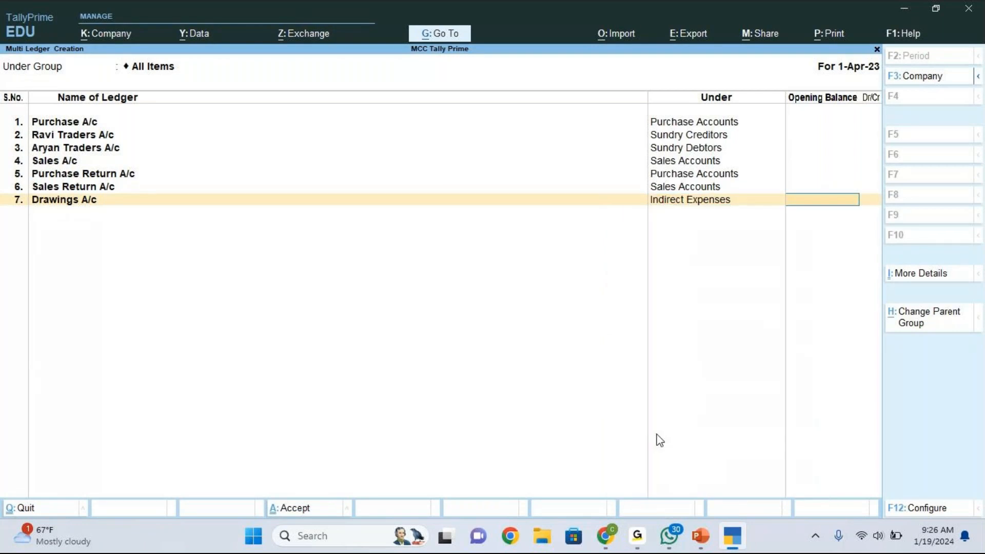
{"action": "key", "text": "Return"}
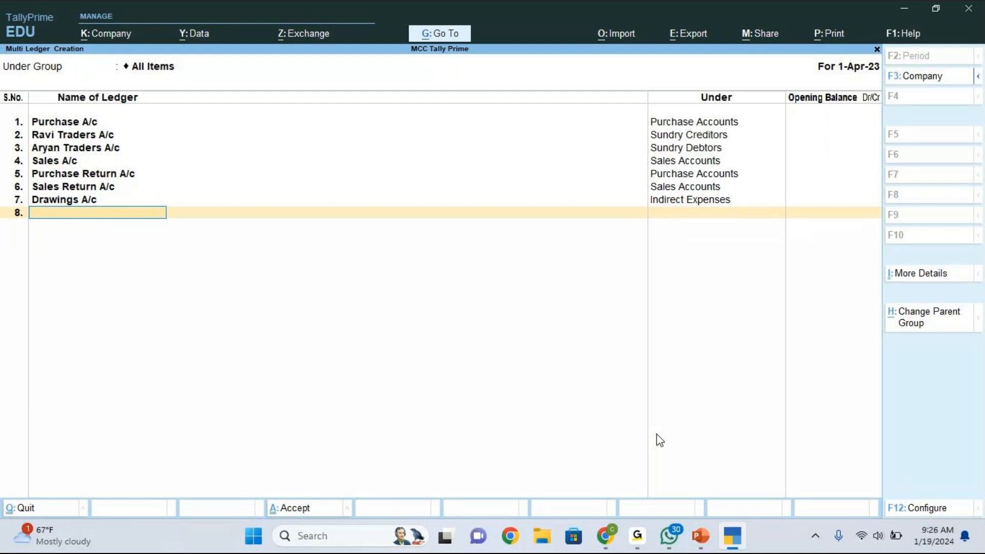
{"action": "key", "text": "Return"}
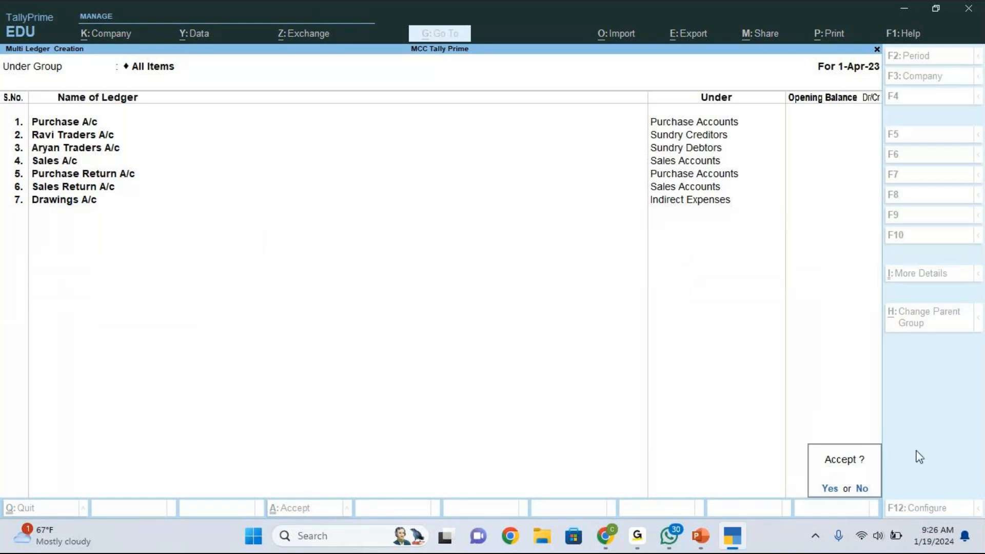
- Accept all seven ledgers, check them in Chart of Accounts, and return to Gateway of Tally
{"action": "left_click", "coordinate": [830, 490]}
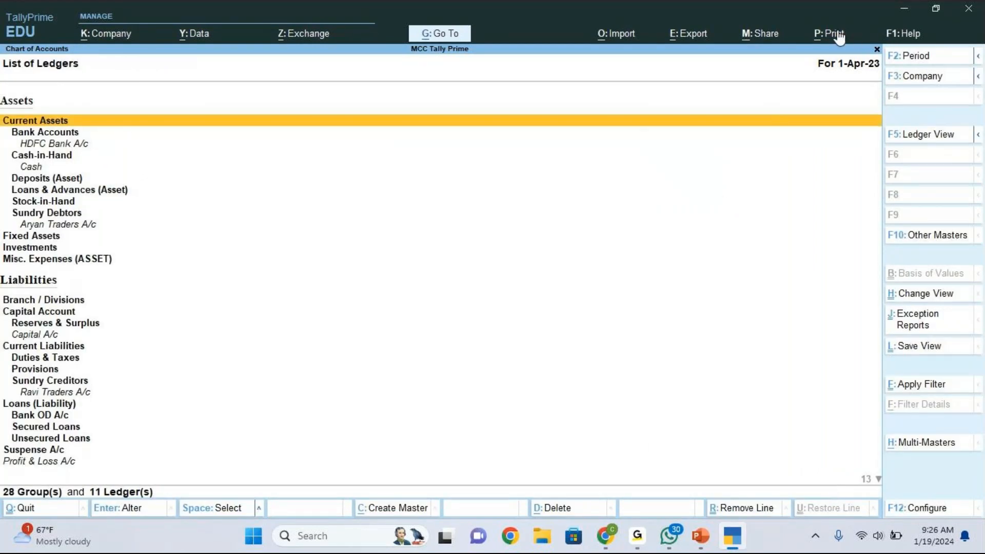
{"action": "key", "text": "alt+Tab"}
{"action": "key", "text": "Escape"}
{"action": "key", "text": "Escape"}
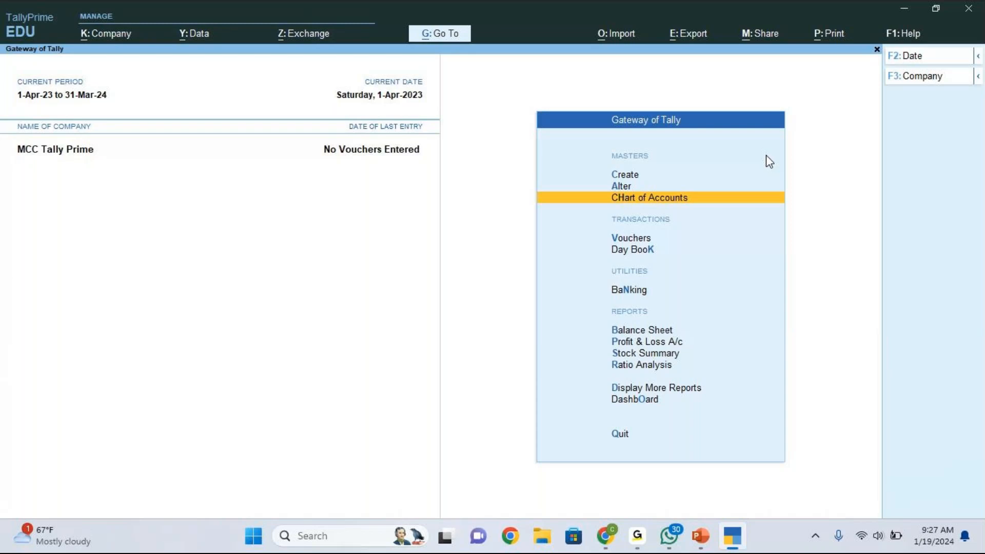
{"action": "key", "text": "Up"}
{"action": "key", "text": "Up"}
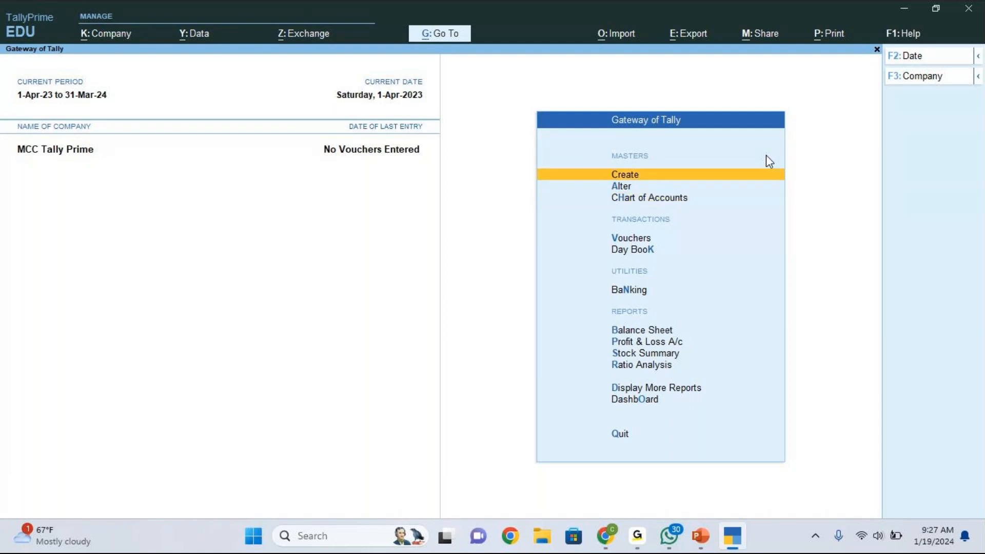
{"action": "key", "text": "Down"}
{"action": "key", "text": "Down"}
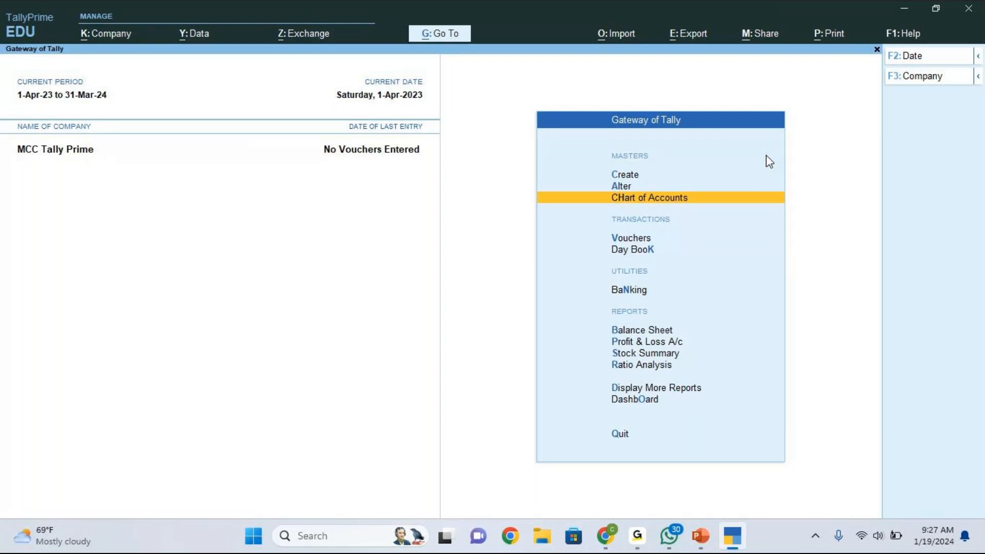
{"action": "key", "text": "Up"}
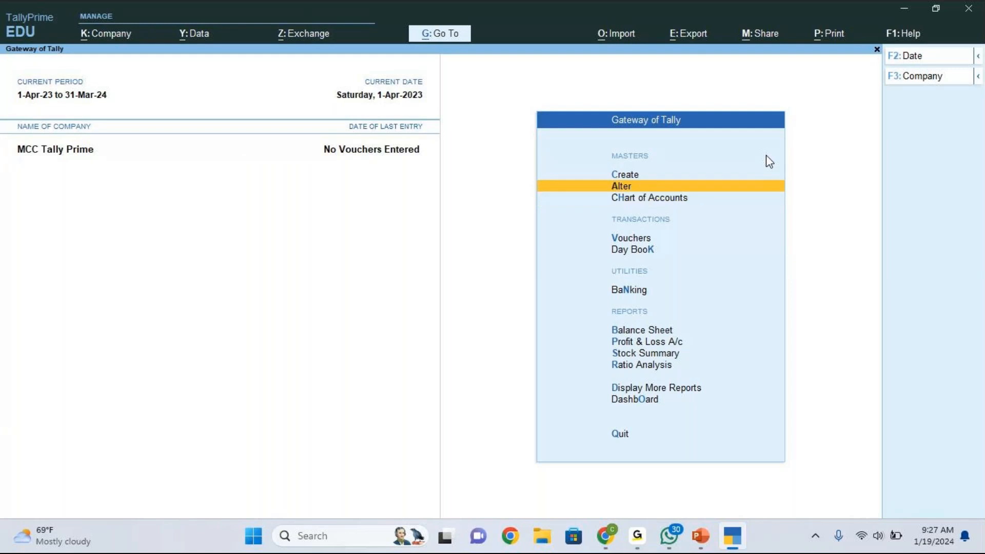
{"action": "key", "text": "Return"}
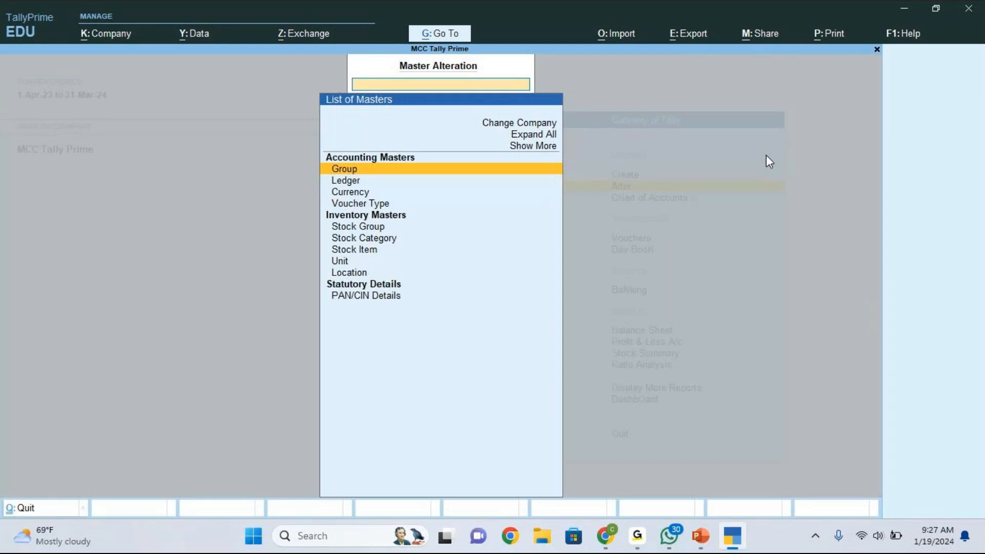
{"action": "key", "text": "Down"}
{"action": "key", "text": "Return"}
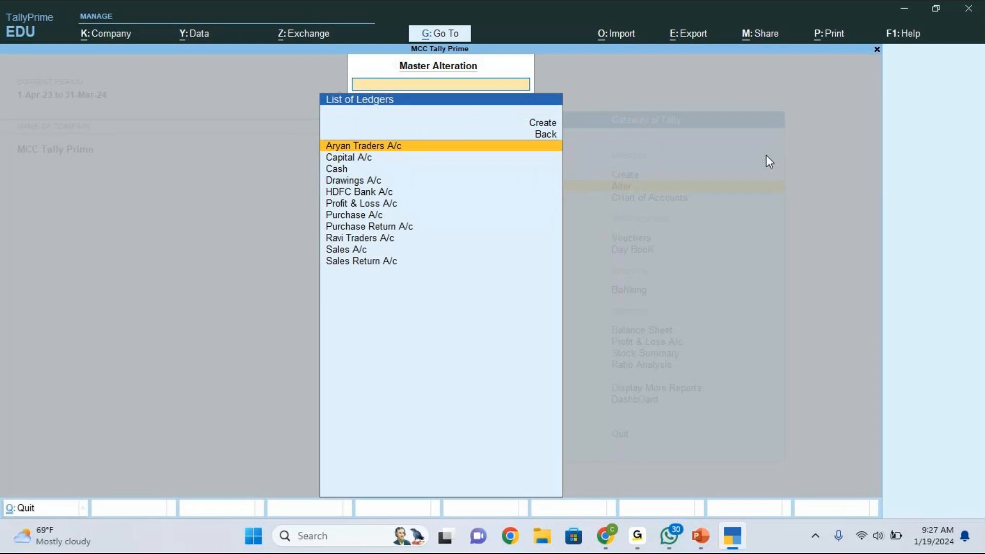
{"action": "key", "text": "Down"}
{"action": "key", "text": "Down"}
{"action": "key", "text": "Down"}
{"action": "key", "text": "Down"}
{"action": "key", "text": "Down"}
{"action": "key", "text": "Down"}
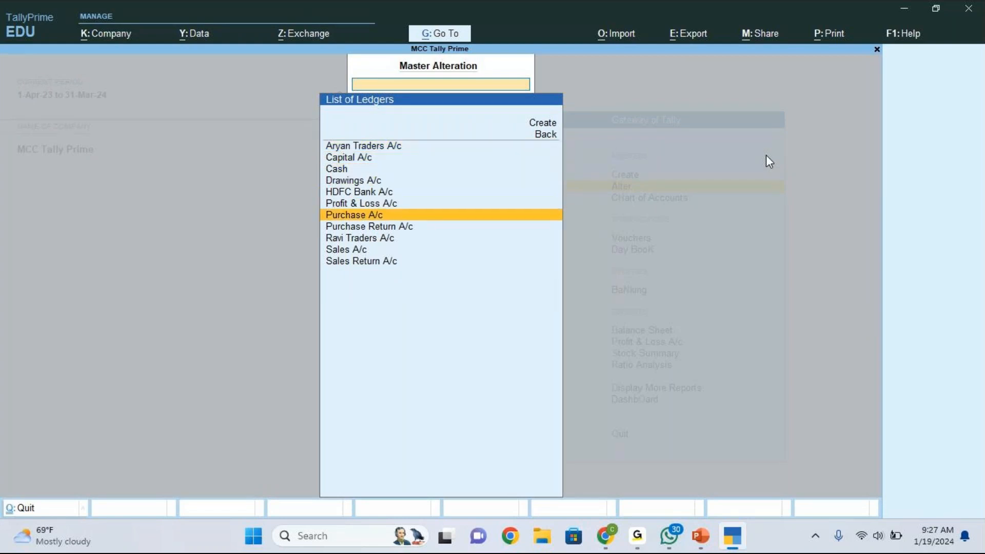
{"action": "key", "text": "Down"}
{"action": "key", "text": "Down"}
{"action": "key", "text": "Down"}
{"action": "key", "text": "Down"}
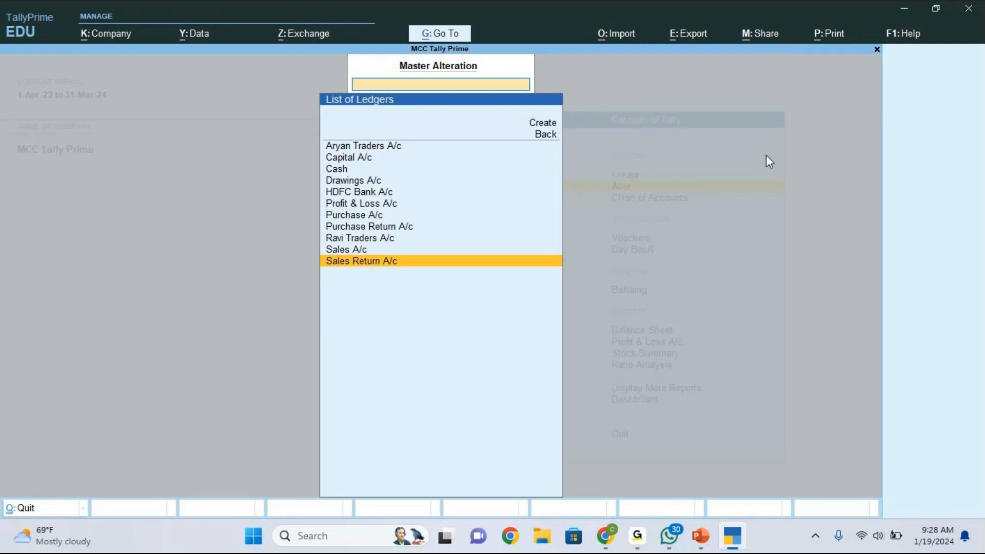
{"action": "key", "text": "Escape"}
{"action": "key", "text": "Escape"}
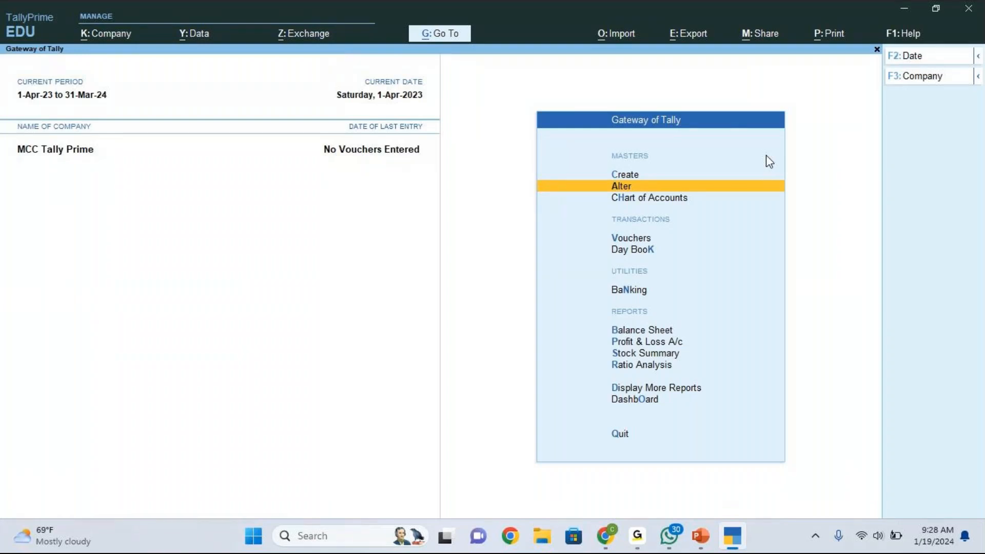
{"action": "key", "text": "Return"}
{"action": "key", "text": "Down"}
{"action": "key", "text": "Return"}
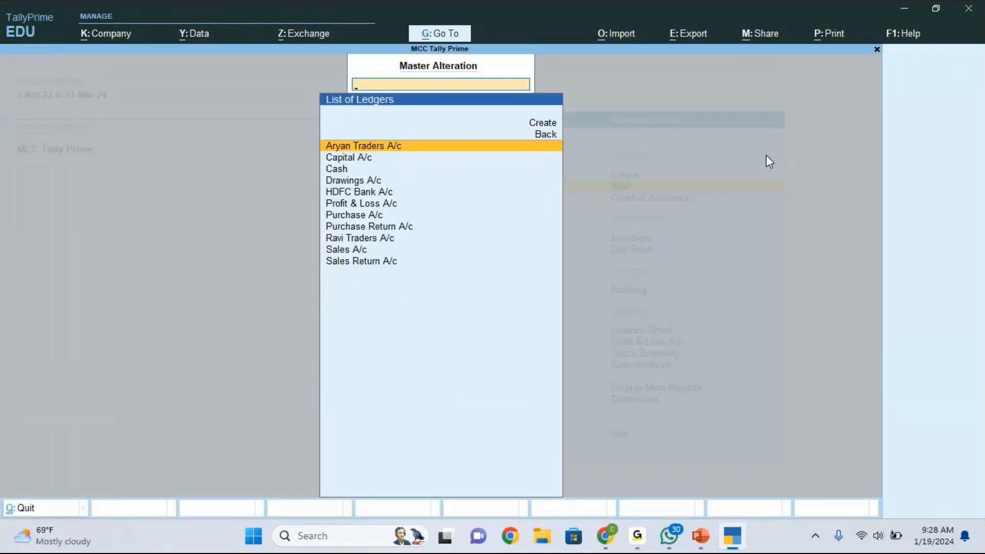
{"action": "key", "text": "Down"}
{"action": "key", "text": "Down"}
{"action": "key", "text": "Down"}
{"action": "key", "text": "Down"}
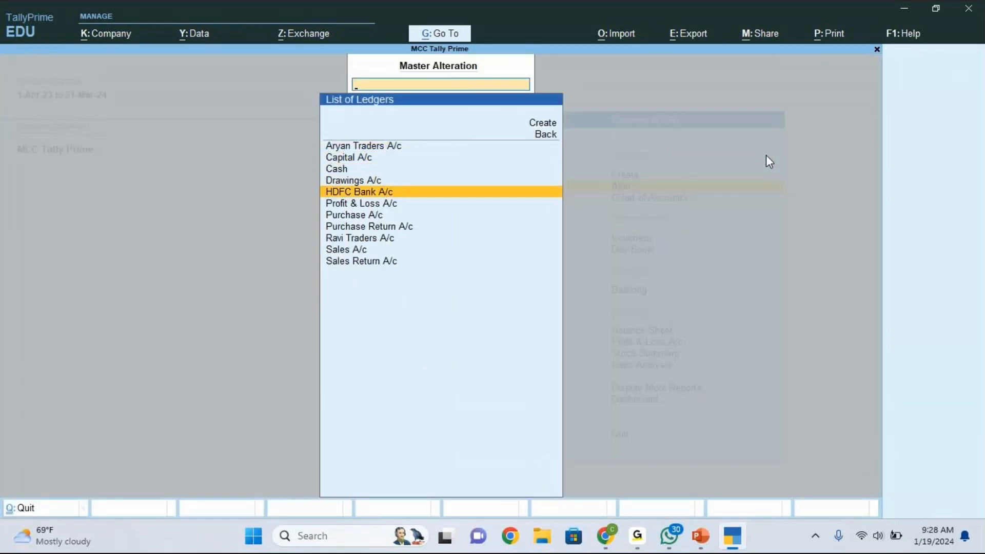
{"action": "key", "text": "Return"}
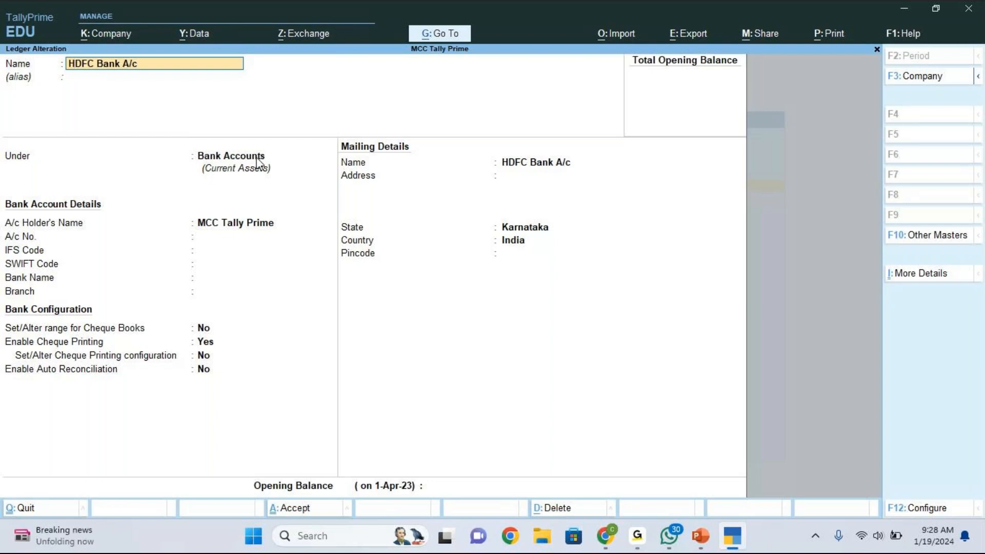
{"action": "key", "text": "BackSpace"}
{"action": "key", "text": "Escape"}
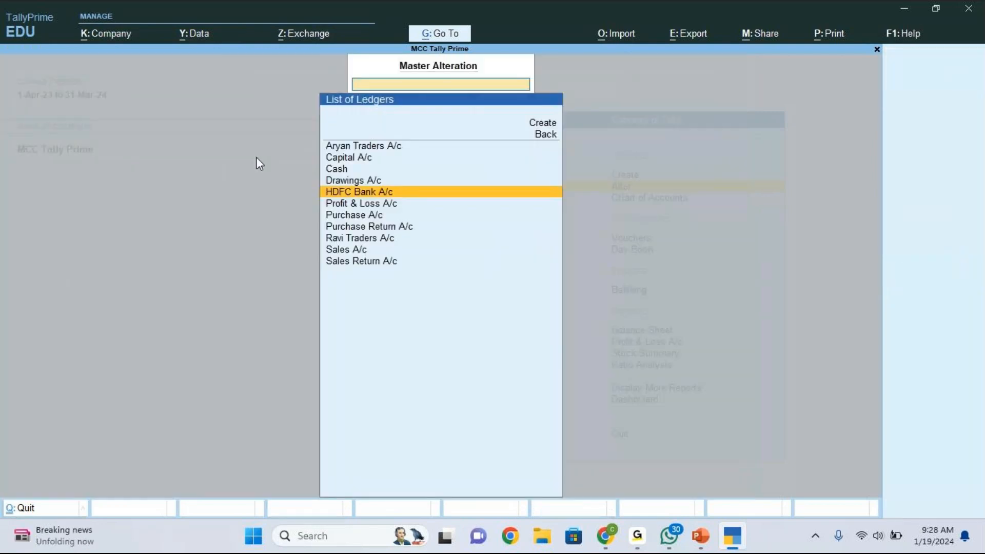
- Leave the List of Ledgers for Gateway of Tally, then switch to another application
{"action": "key", "text": "Escape"}
{"action": "key", "text": "Escape"}
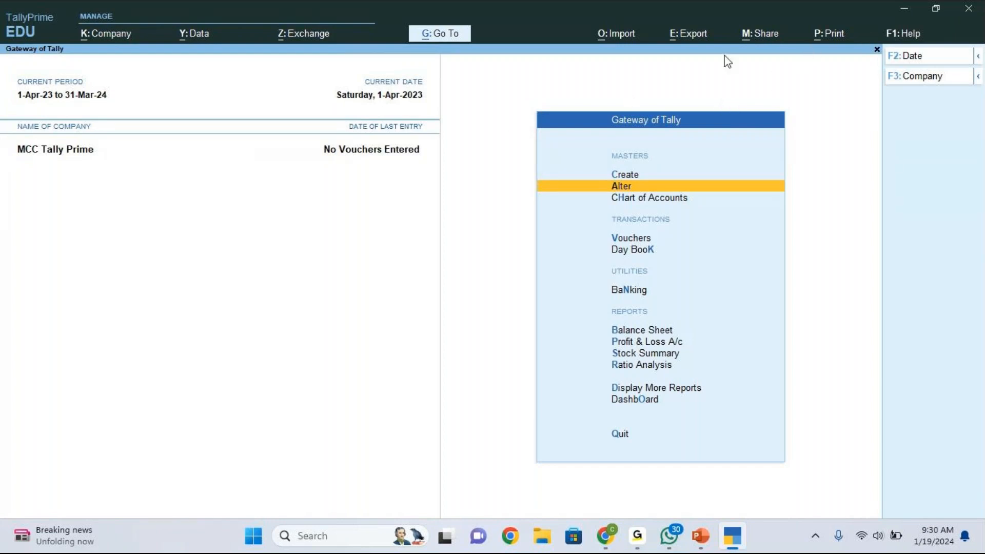
{"action": "left_click", "coordinate": [921, 44]}
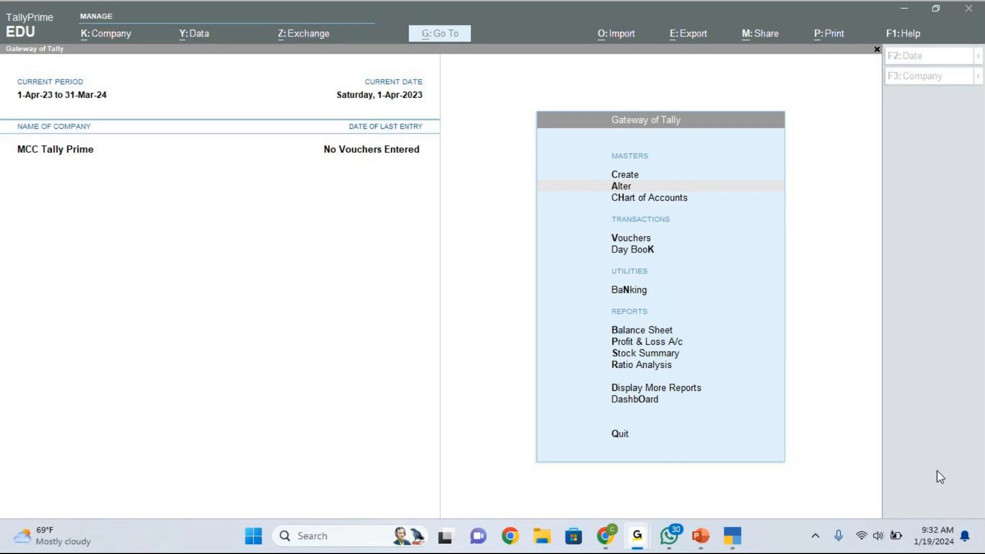
- Open a new Ledger Creation form from Create in Gateway of Tally
{"action": "left_click", "coordinate": [641, 175]}
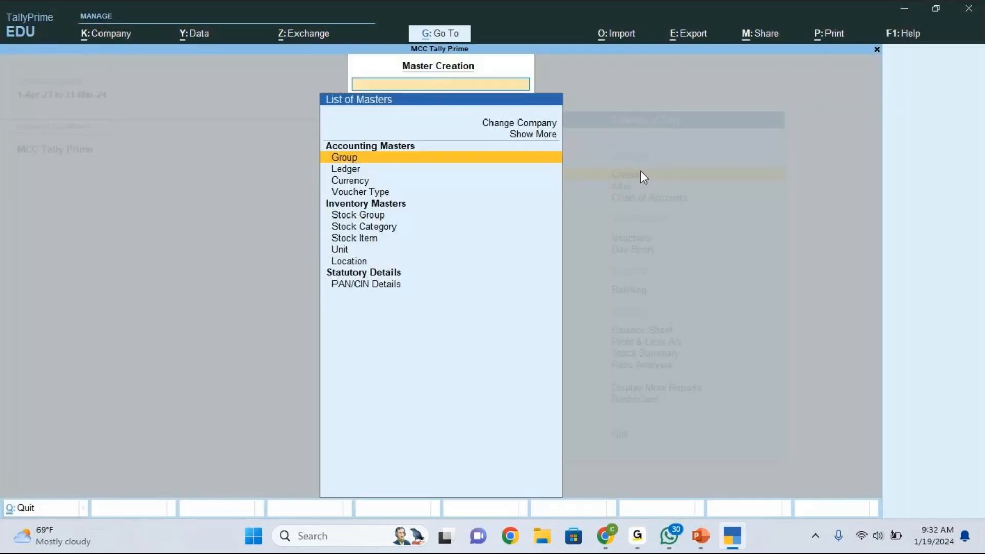
{"action": "key", "text": "Escape"}
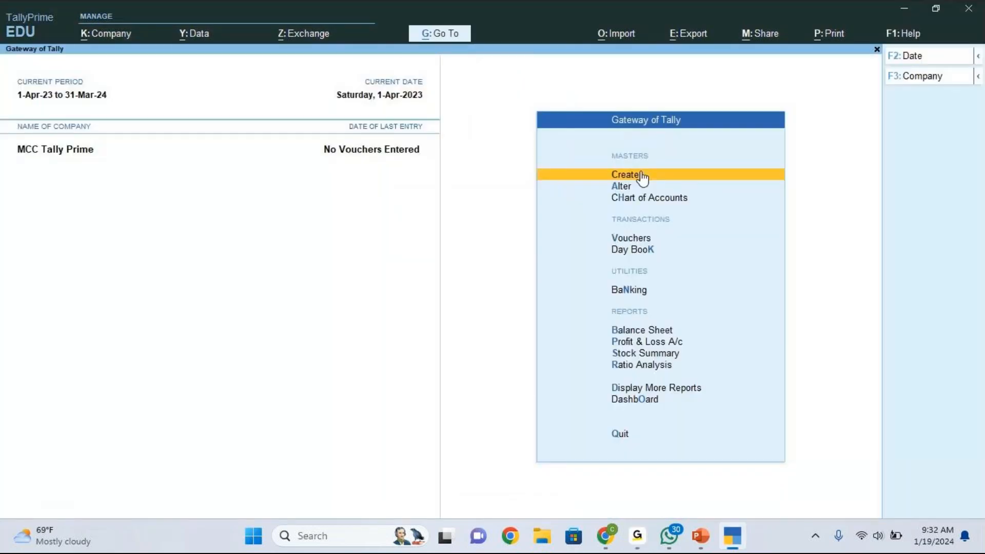
{"action": "left_click", "coordinate": [641, 176]}
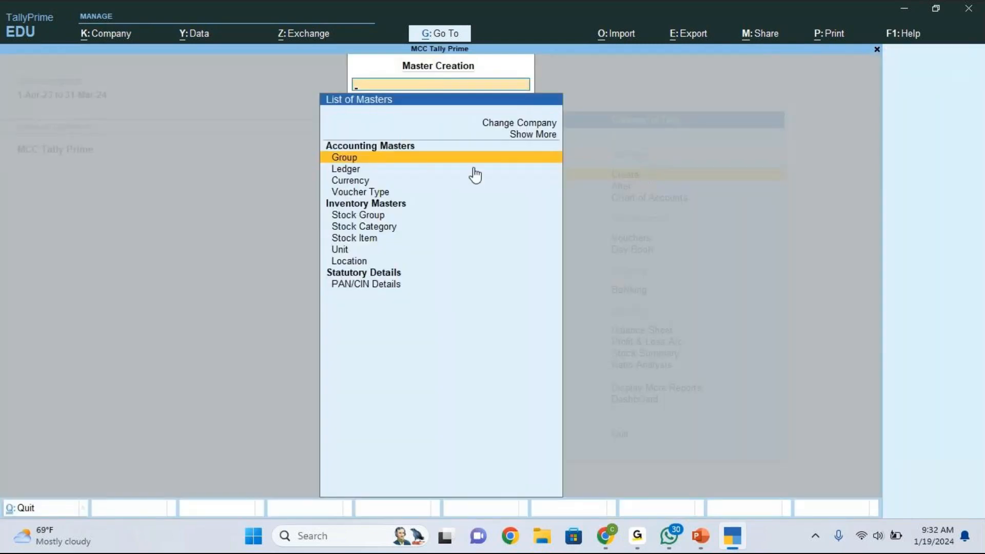
{"action": "left_click", "coordinate": [358, 174]}
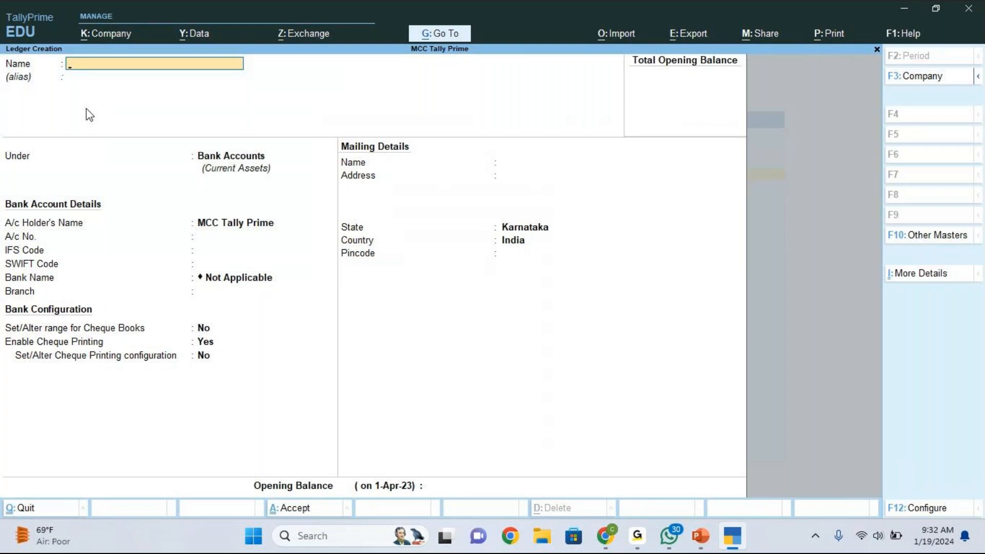
- Name the ledger 'Ananad Traders' under Sundry Creditors, leaving bill-by-bill balances on Yes
{"action": "type", "text": "Ananad Traders"}
{"action": "key", "text": "Return"}
{"action": "key", "text": "Return"}
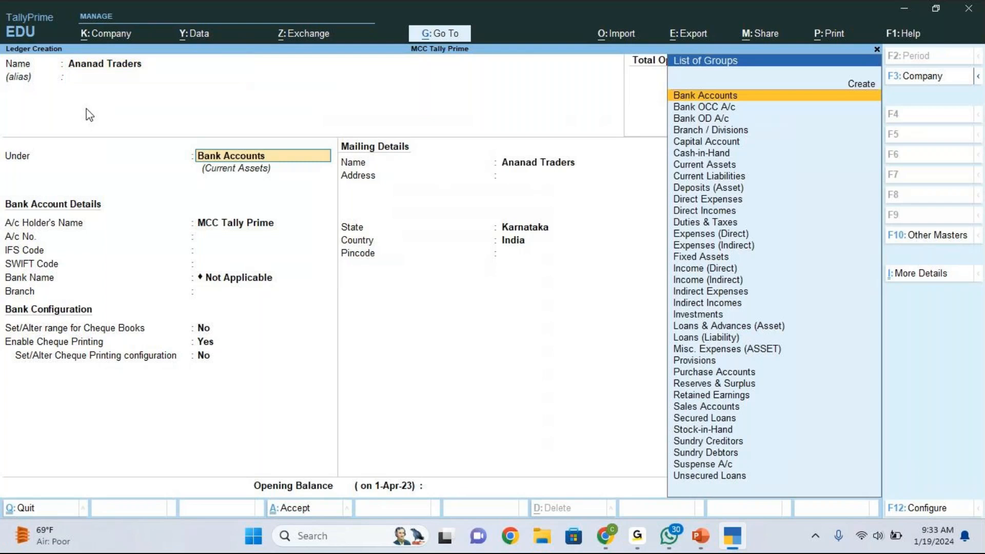
{"action": "key", "text": "Down"}
{"action": "key", "text": "Down"}
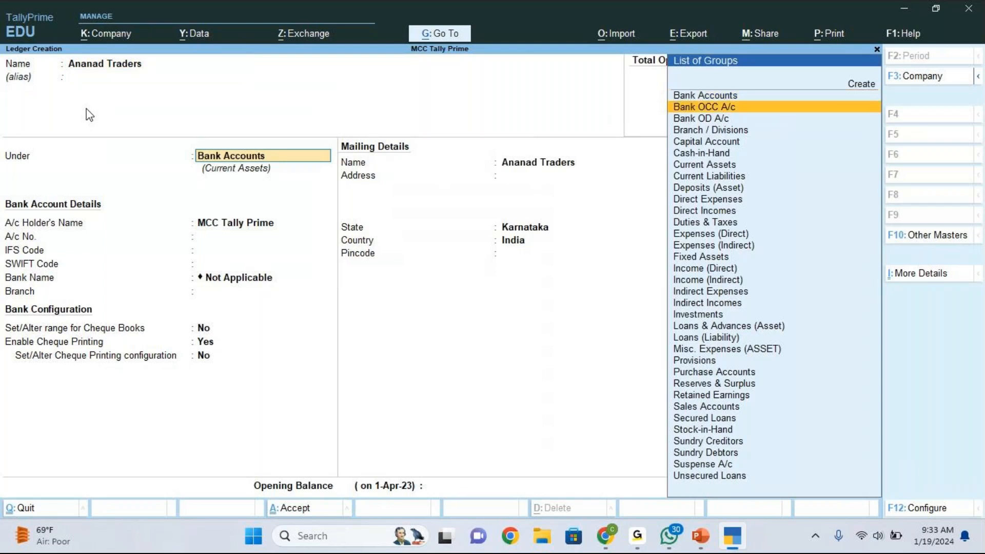
{"action": "key", "text": "Down"}
{"action": "key", "text": "Down"}
{"action": "key", "text": "Down"}
{"action": "key", "text": "Down"}
{"action": "key", "text": "Down"}
{"action": "key", "text": "Down"}
{"action": "key", "text": "Down"}
{"action": "key", "text": "Down"}
{"action": "key", "text": "Down"}
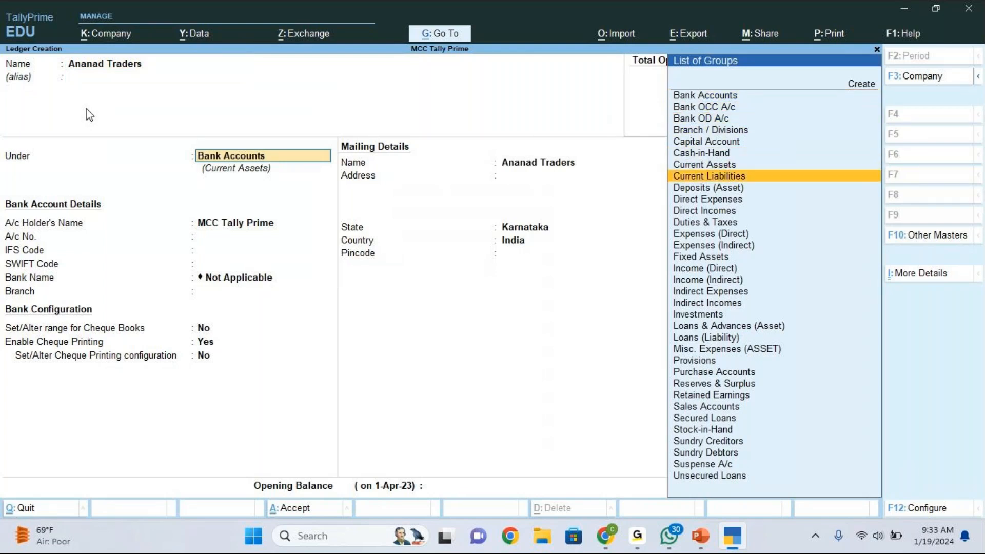
{"action": "key", "text": "Down"}
{"action": "key", "text": "Down"}
{"action": "key", "text": "Down"}
{"action": "key", "text": "Down"}
{"action": "key", "text": "Down"}
{"action": "key", "text": "Down"}
{"action": "key", "text": "Down"}
{"action": "key", "text": "Down"}
{"action": "key", "text": "Down"}
{"action": "key", "text": "Down"}
{"action": "key", "text": "Down"}
{"action": "key", "text": "Down"}
{"action": "key", "text": "Down"}
{"action": "key", "text": "Down"}
{"action": "key", "text": "Down"}
{"action": "key", "text": "Down"}
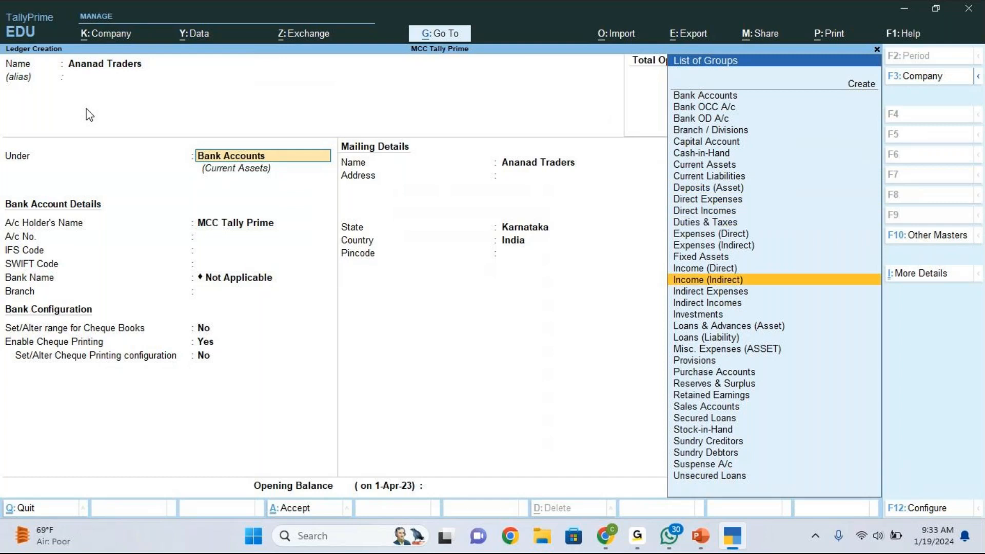
{"action": "key", "text": "Down"}
{"action": "key", "text": "Down"}
{"action": "key", "text": "Down"}
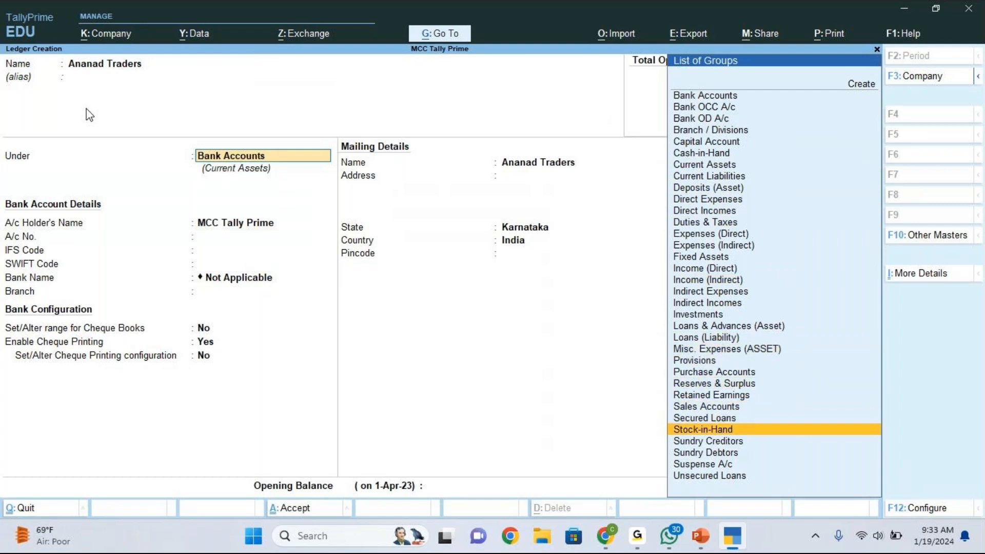
{"action": "key", "text": "Return"}
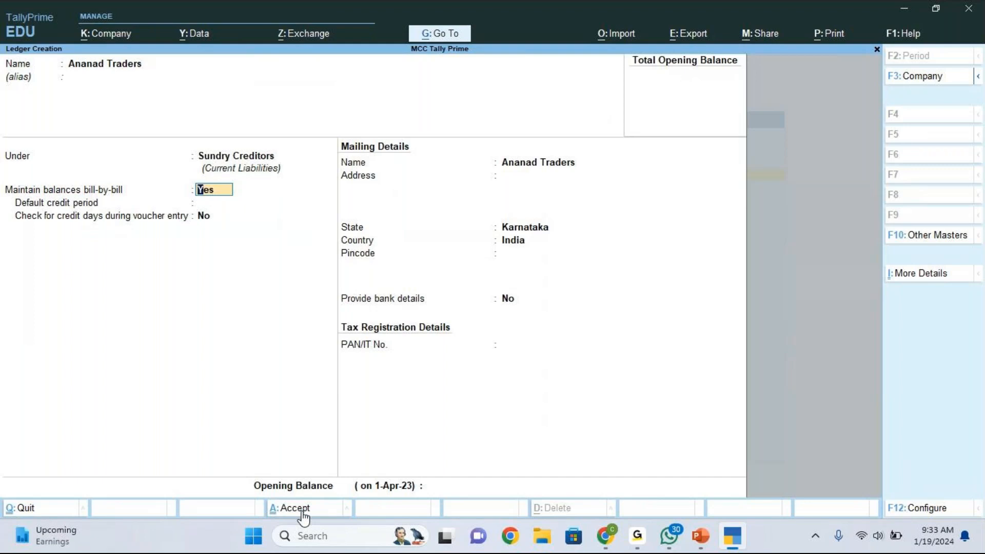
{"action": "left_click", "coordinate": [830, 45]}
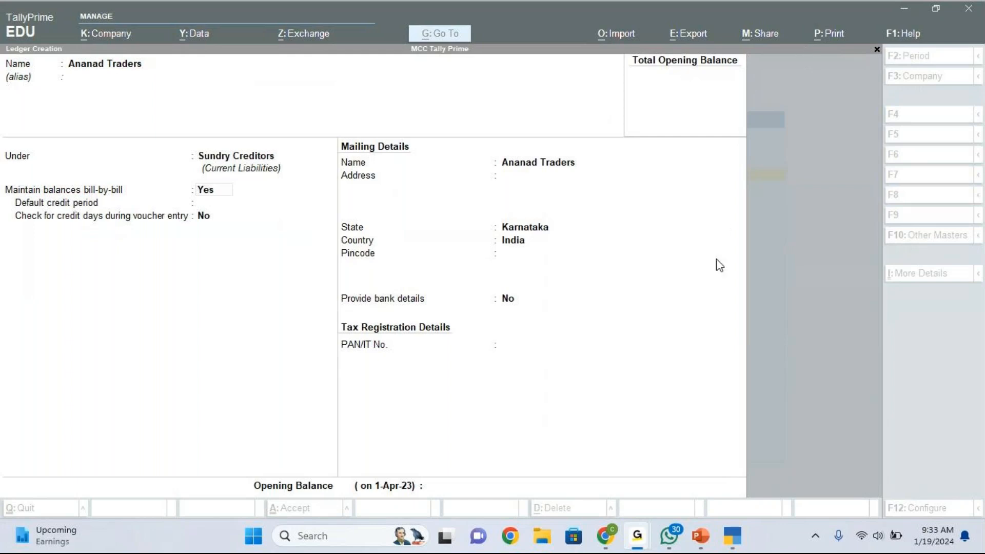
{"action": "left_click", "coordinate": [700, 537]}
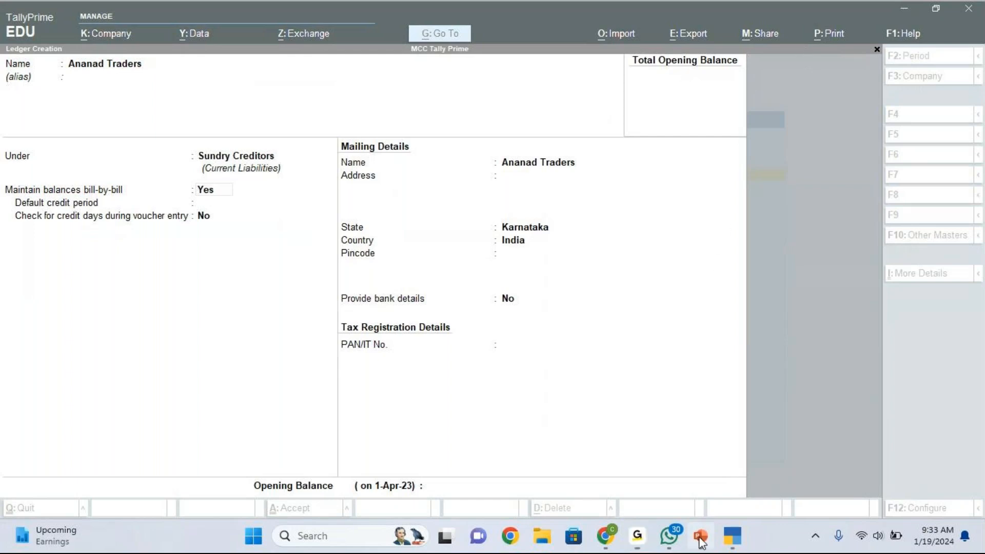